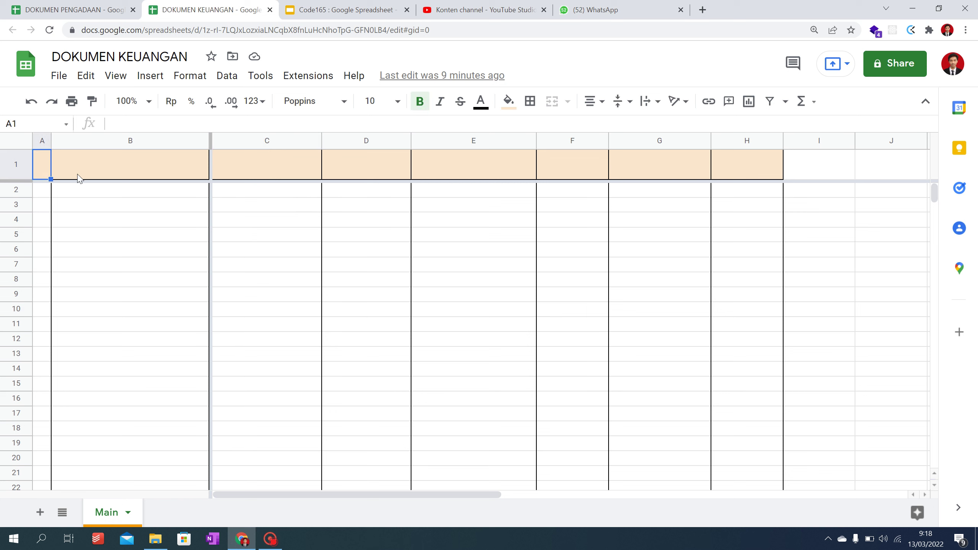
Step: Enter the No and Nama Kontrak headers in A1 and B1 of DOKUMEN KEUANGAN
text(NO)
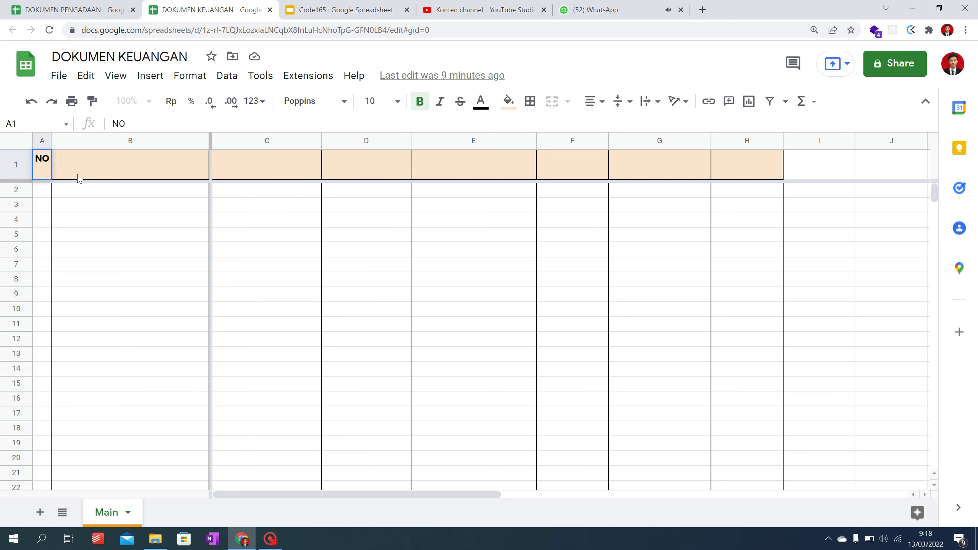
key(BackSpace)
text(o)
key(Return)
click(79, 177)
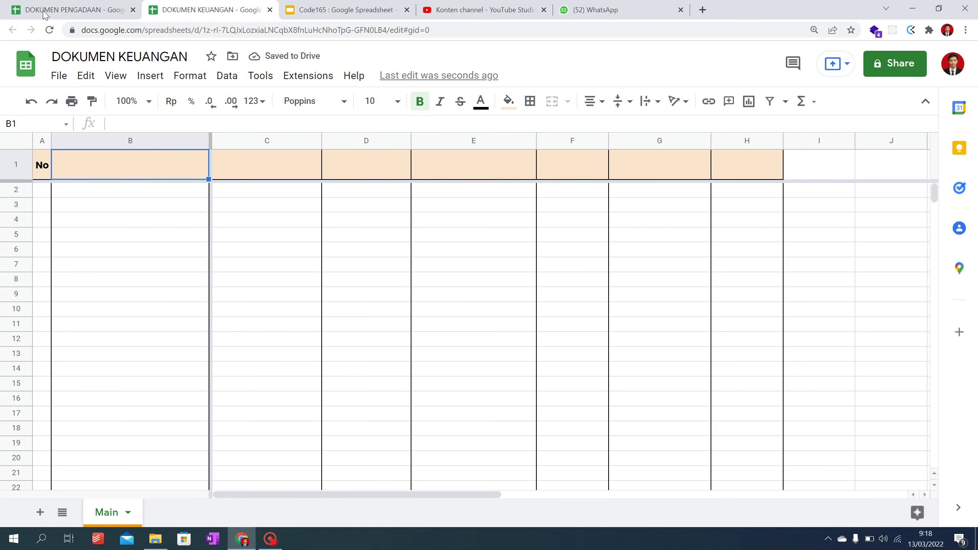
key(ctrl+shift+Tab)
key(ctrl+Tab)
text(Na)
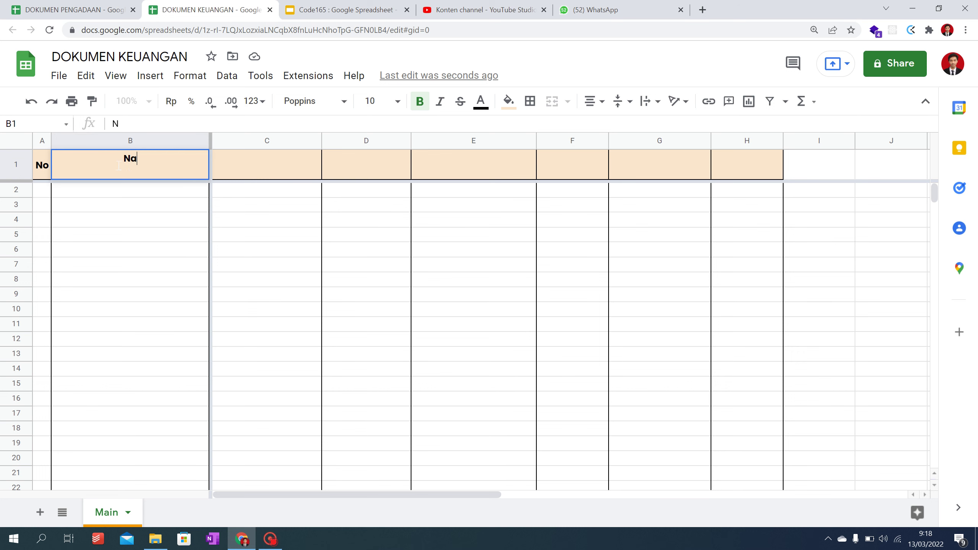
text(ma Kontrak)
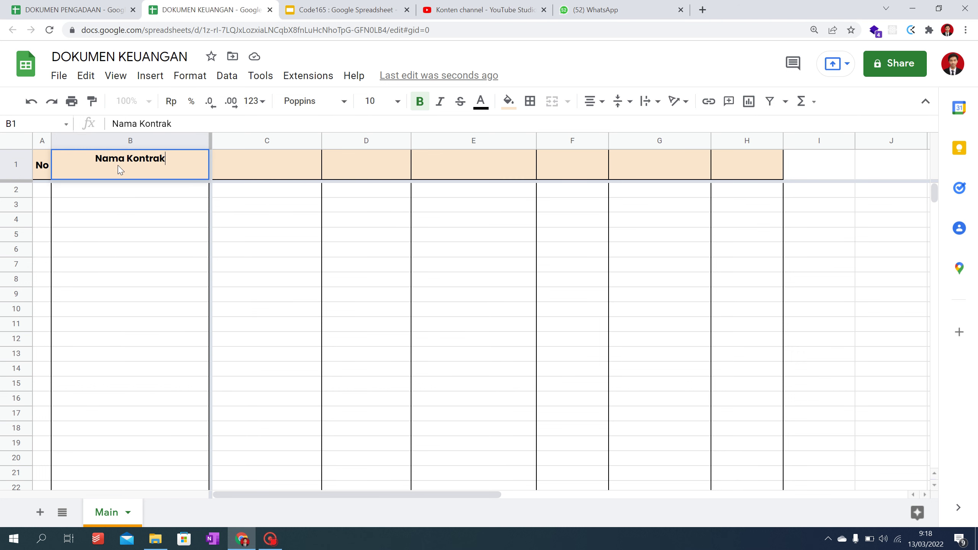
key(Return)
Step: Enter the Penyedia/mitra and No. Kontrak headers in C1 and D1
click(98, 8)
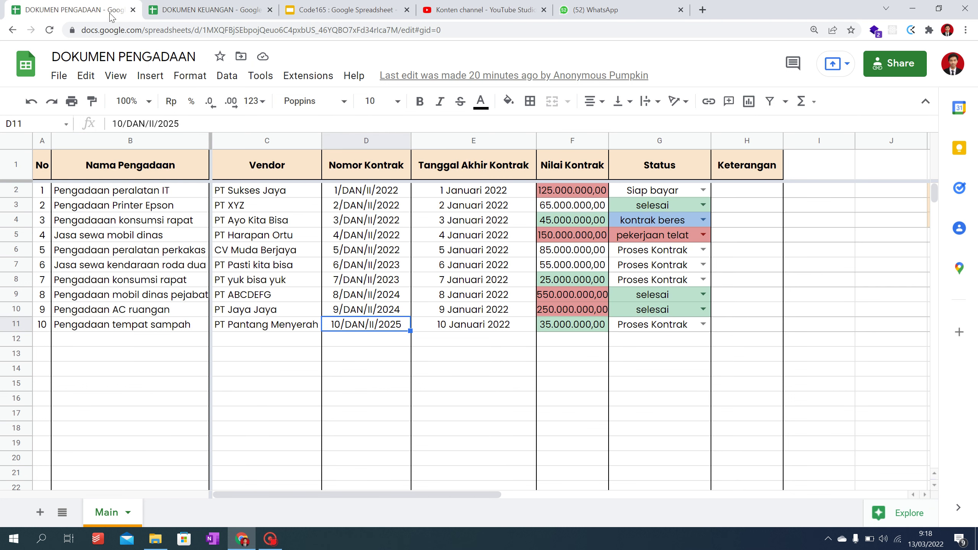
click(193, 11)
click(250, 169)
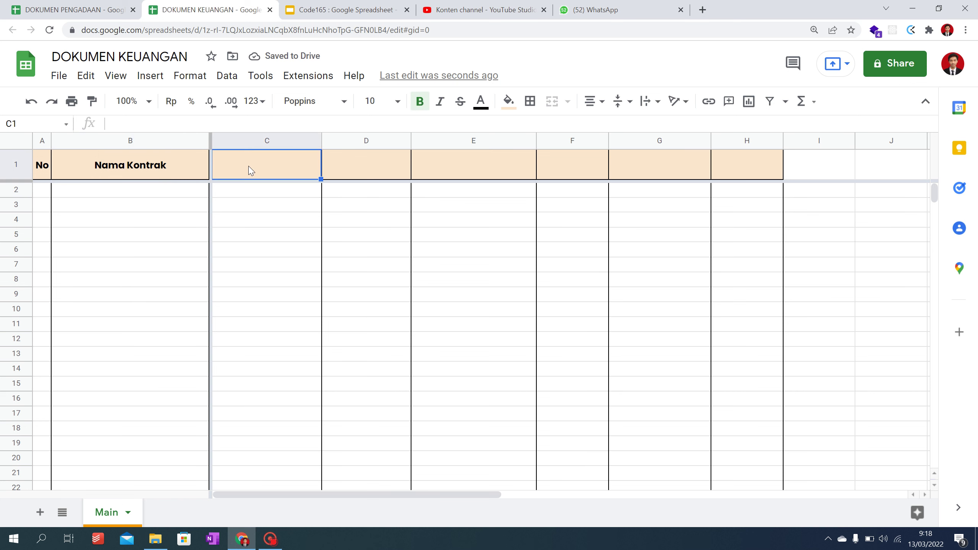
text(Pen)
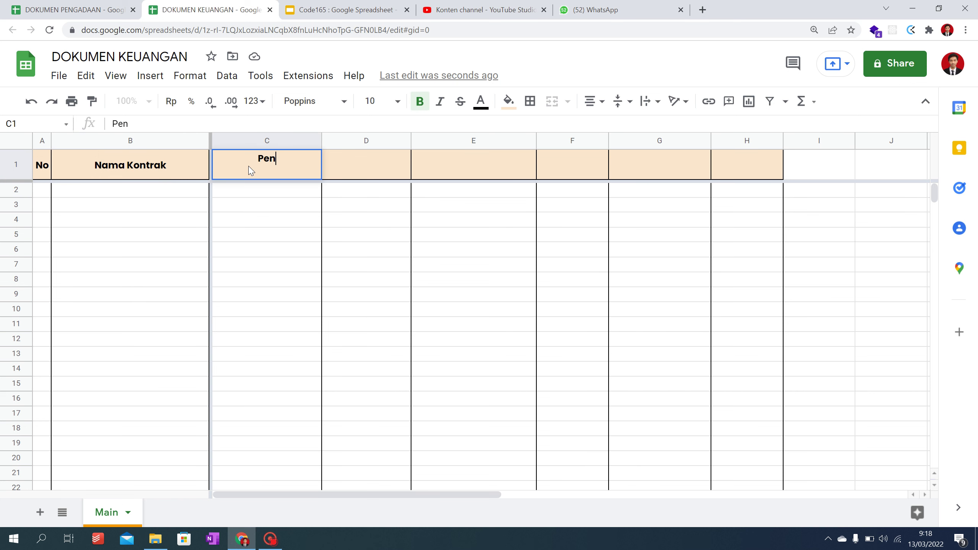
text(yedia/mitra)
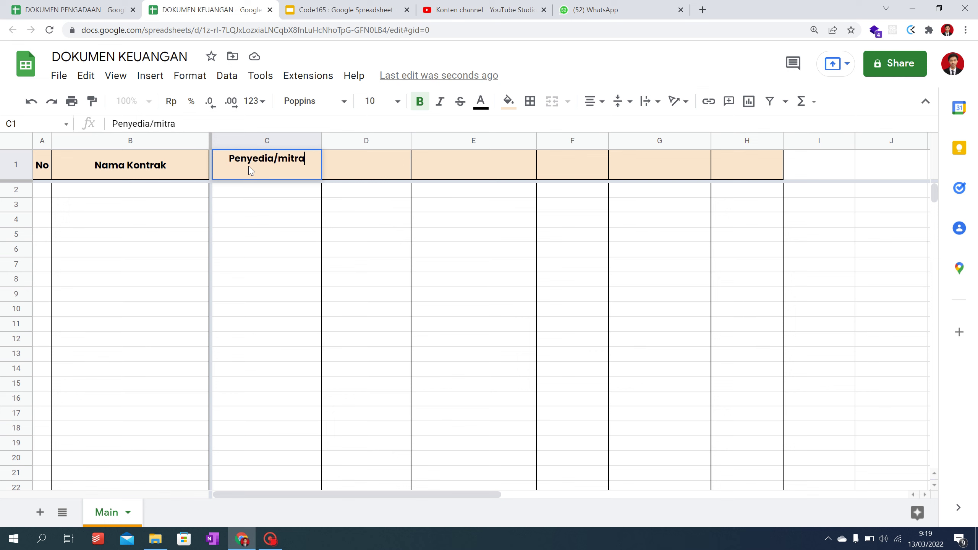
key(Return)
click(356, 169)
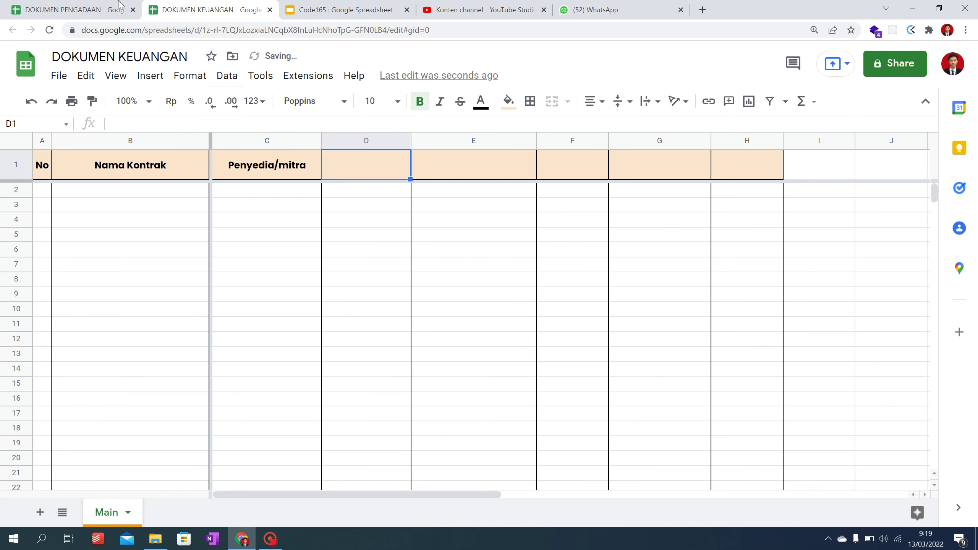
click(112, 9)
click(191, 7)
text(No.)
text( Kont)
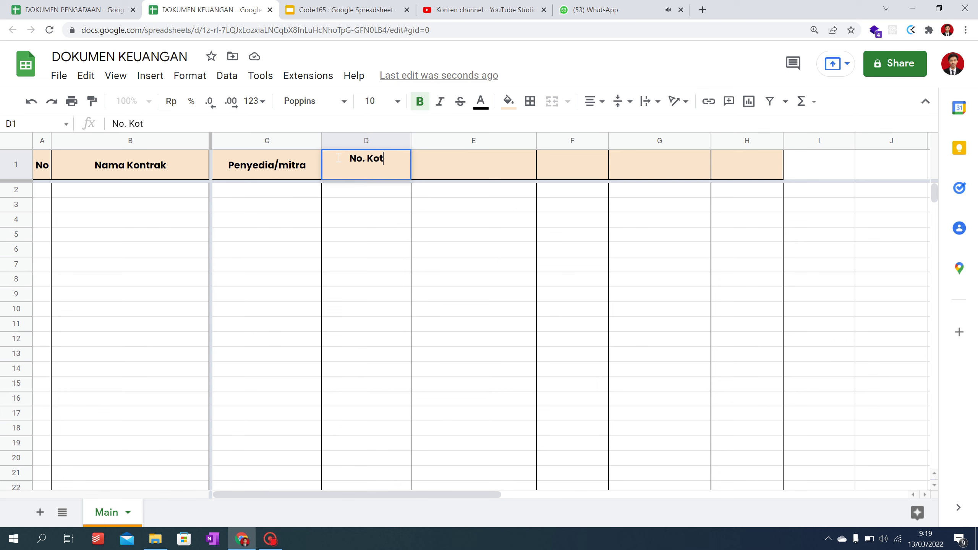
text(rak)
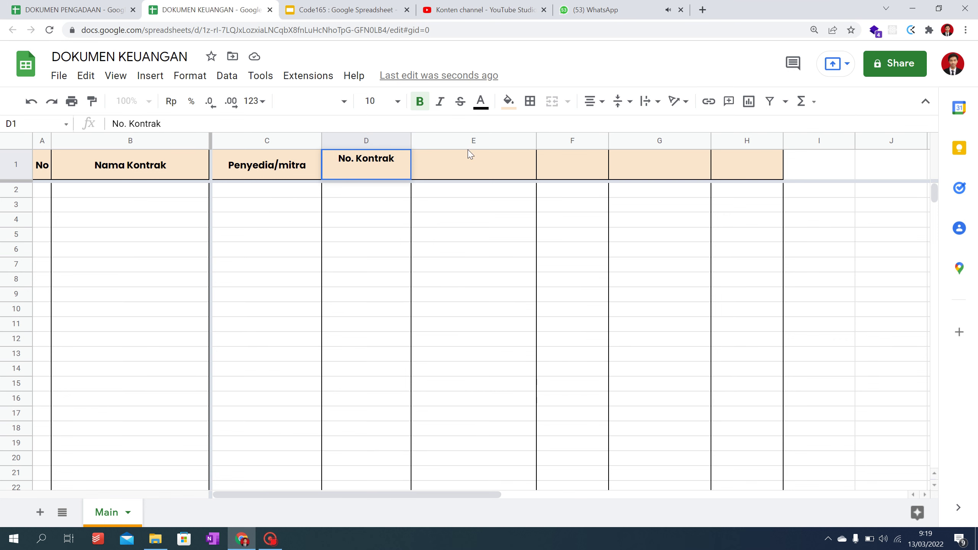
key(Tab)
Step: Type the Tanggal Akhir header into E1
click(87, 4)
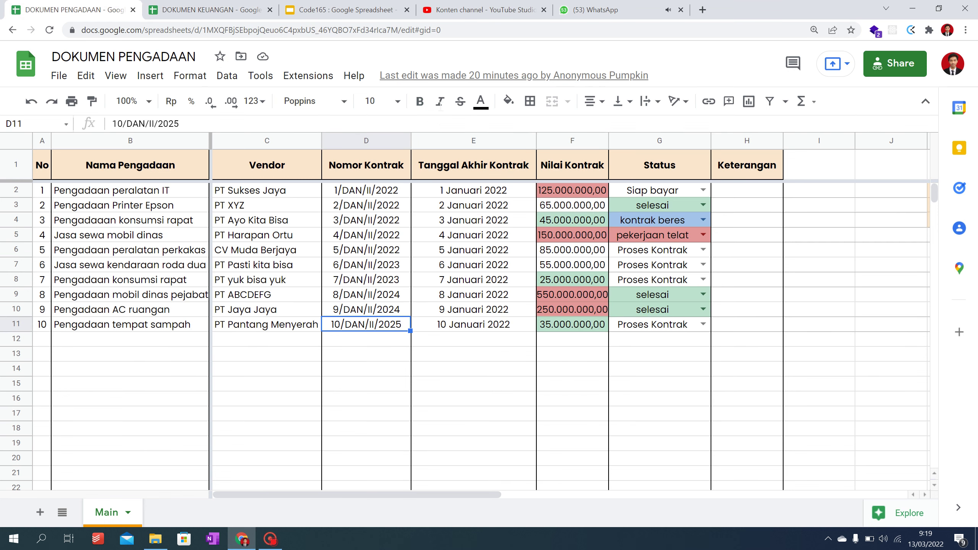
click(338, 10)
click(200, 10)
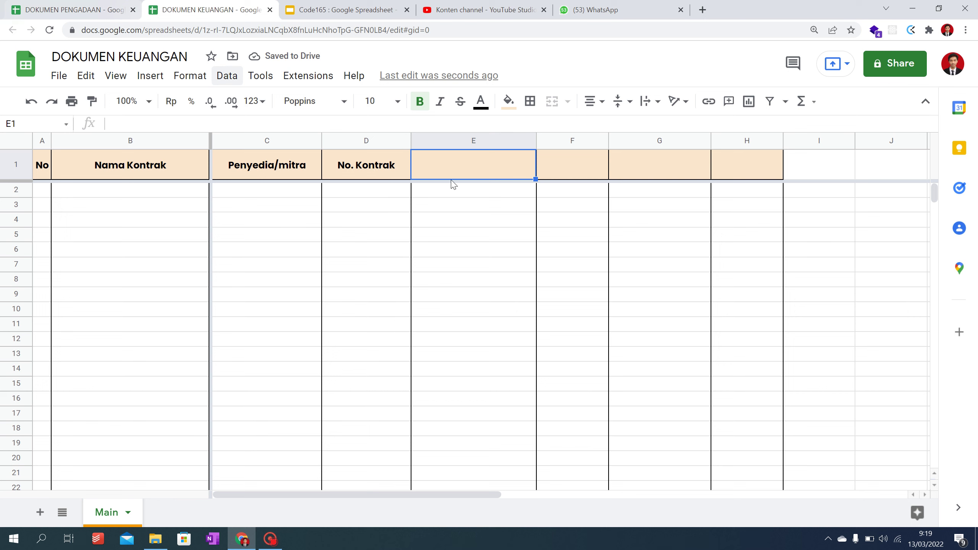
text(Tanggal Akhir)
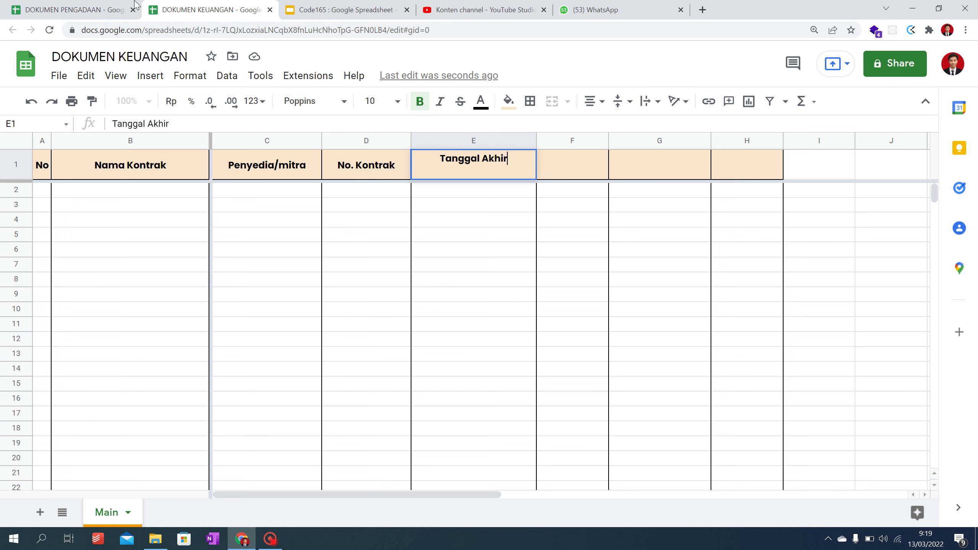
Step: Copy the Nilai Kontrak and Status headers from DOKUMEN PENGADAAN into F1:G1
click(115, 5)
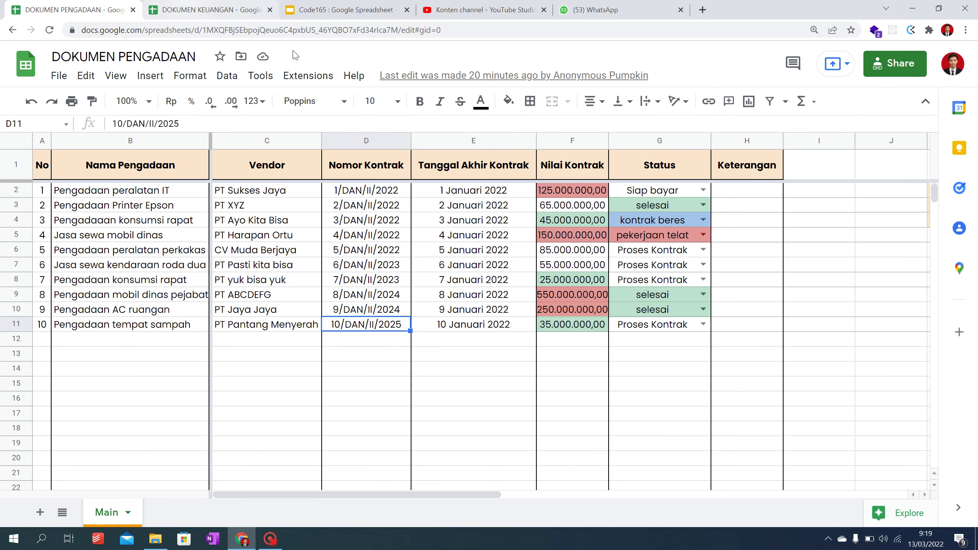
drag(565, 169, 689, 162)
key(ctrl+c)
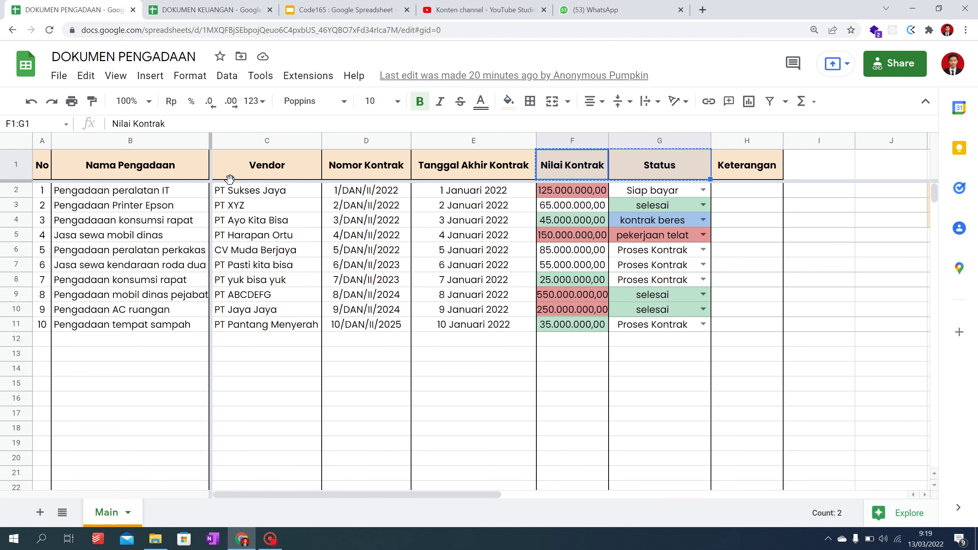
click(243, 8)
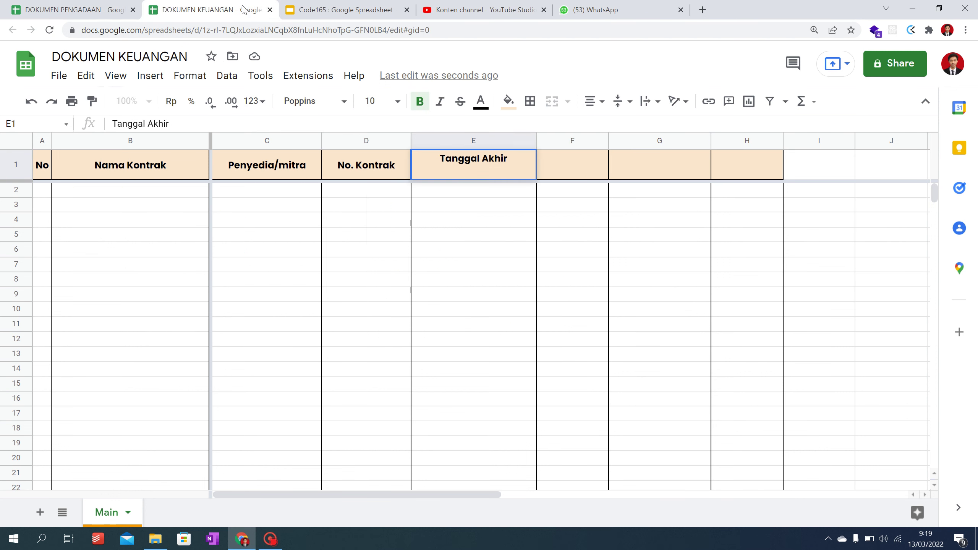
click(573, 162)
key(ctrl+v)
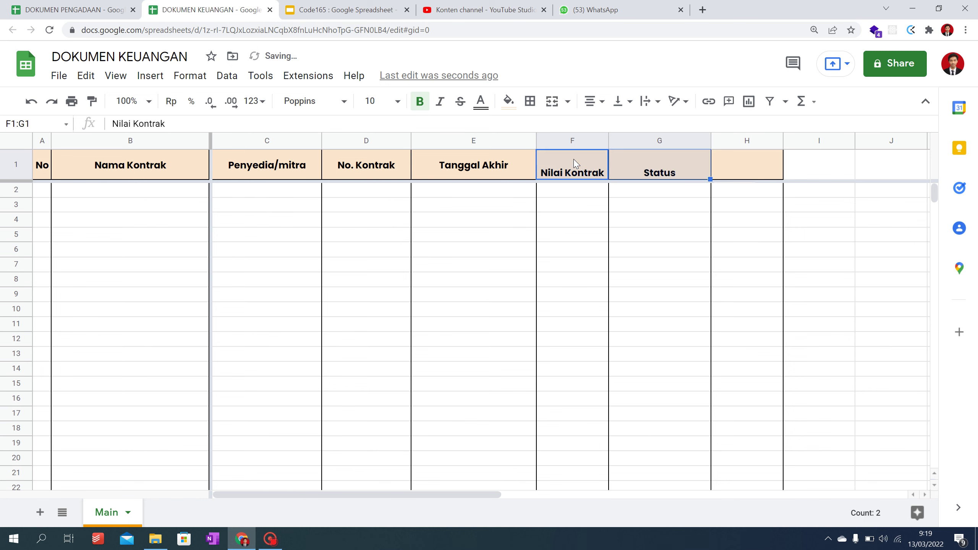
key(ctrl+z)
key(ctrl+v)
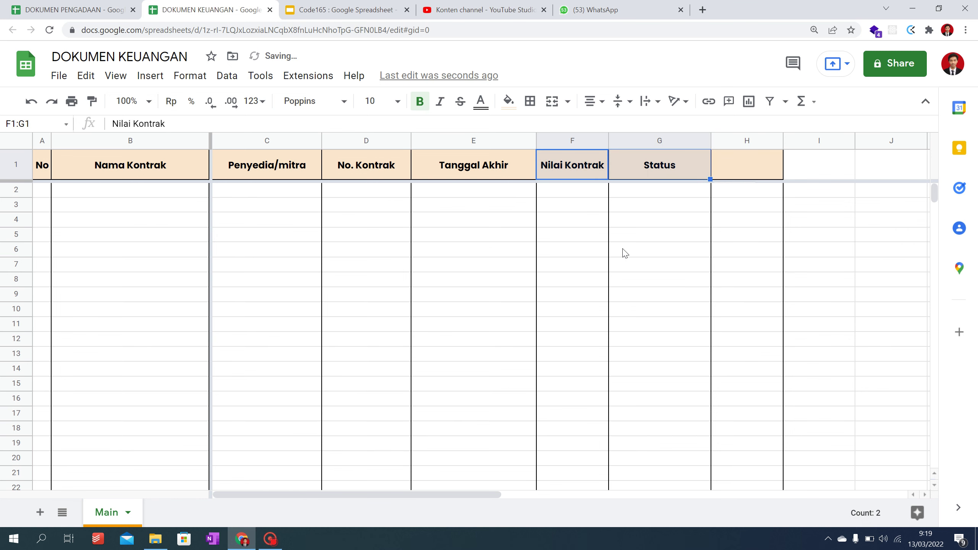
click(623, 251)
key(super+Right)
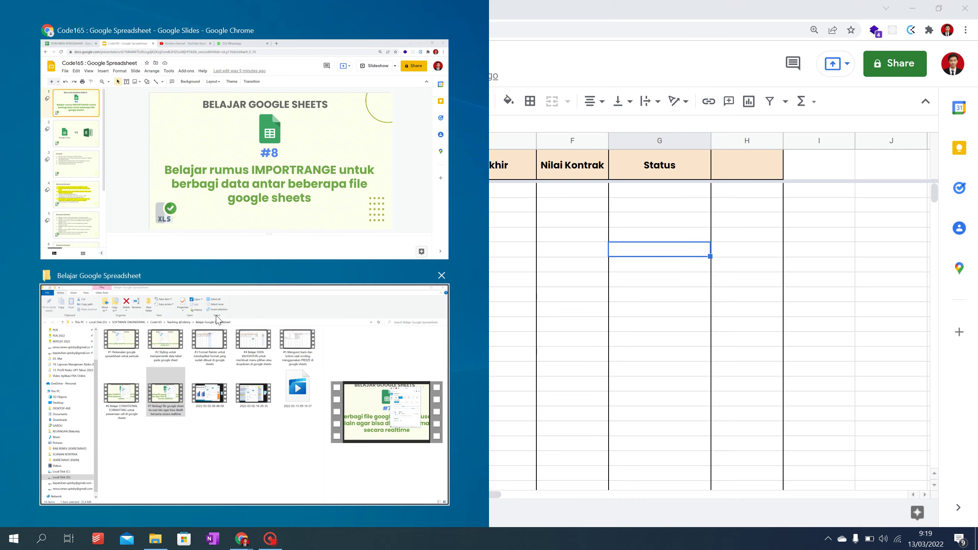
Step: Dock DOKUMEN KEUANGAN on the right and DOKUMEN PENGADAAN on the left, then select KEUANGAN's B2
click(727, 255)
key(Right)
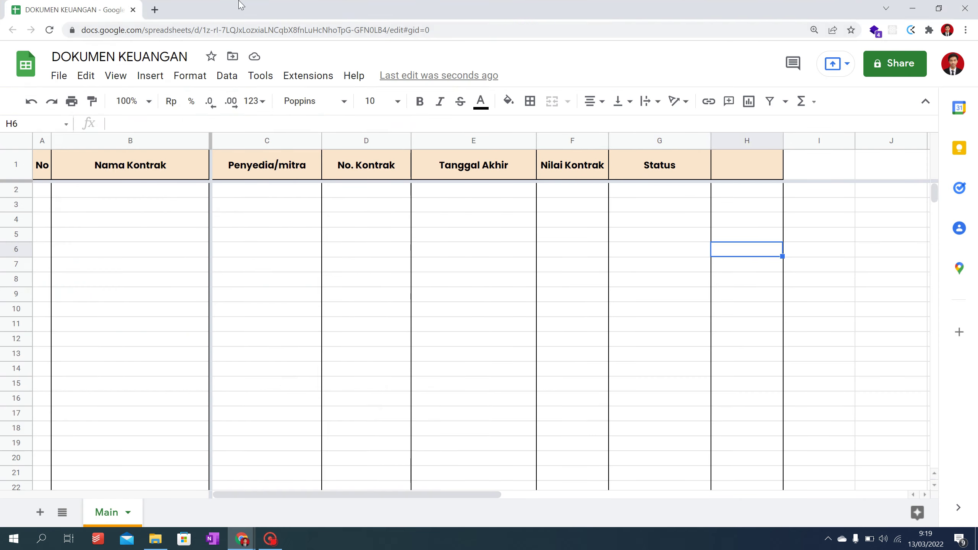
drag(239, 3, 977, 227)
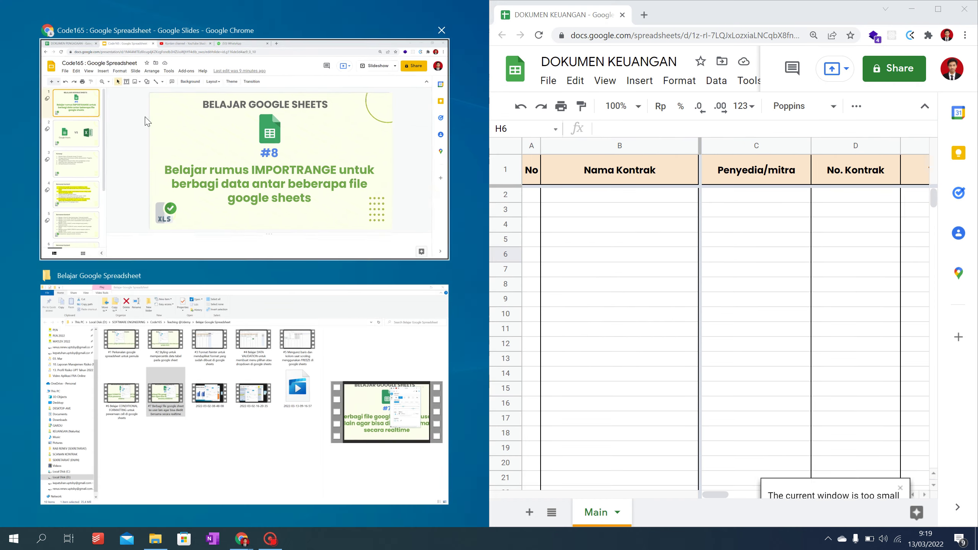
click(146, 119)
click(40, 6)
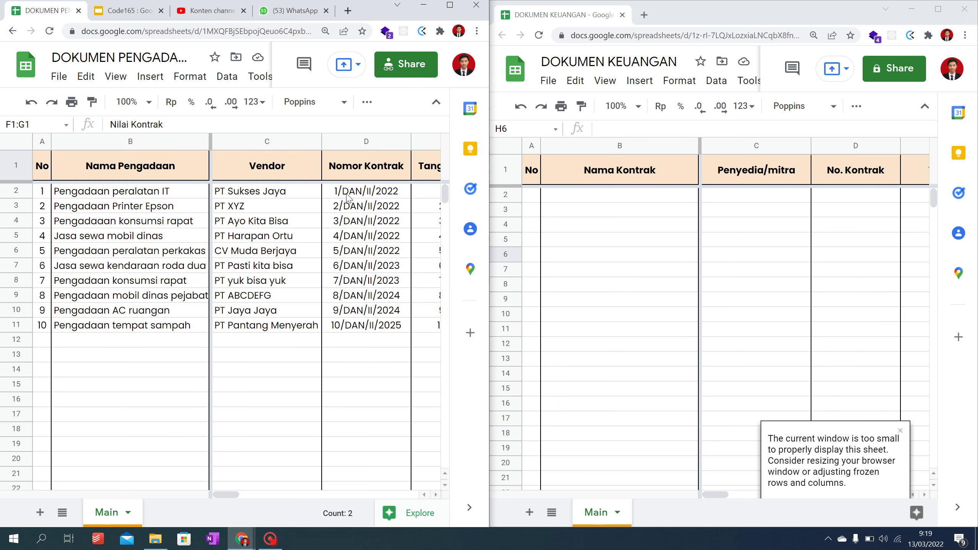
scroll(154, 235, down, 2)
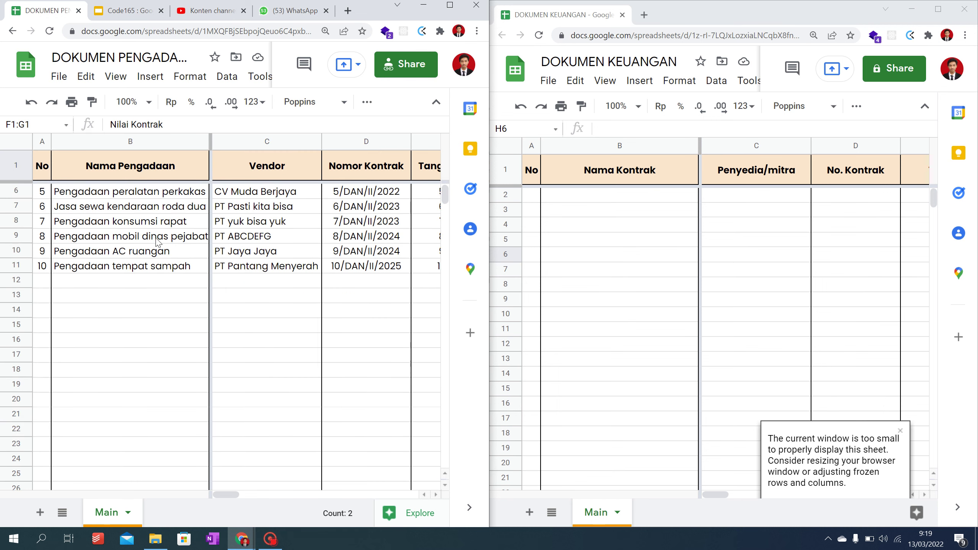
scroll(162, 239, up, 2)
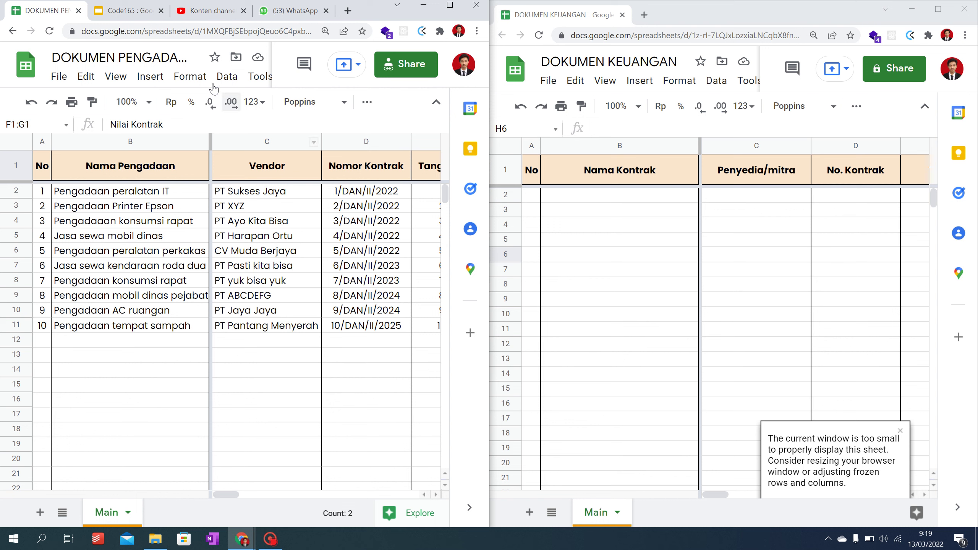
click(310, 265)
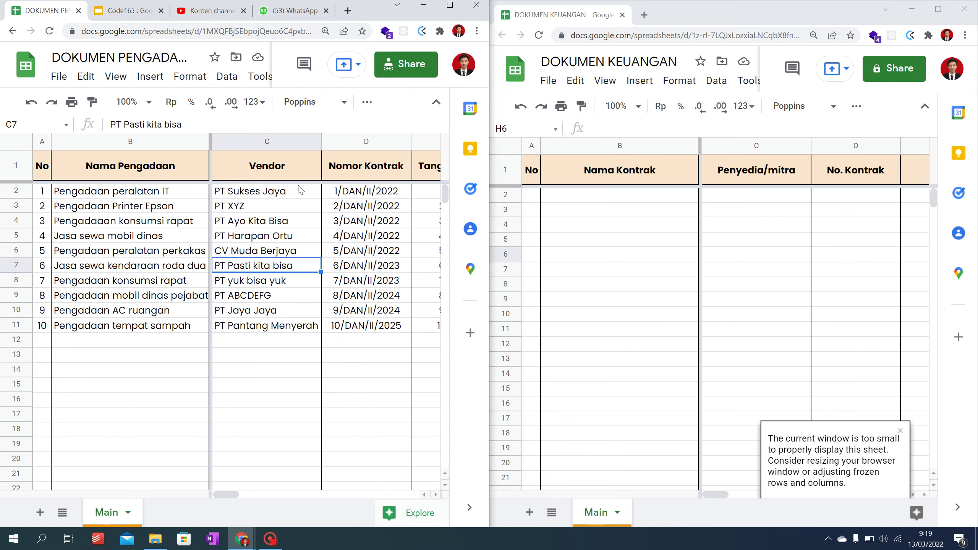
click(133, 193)
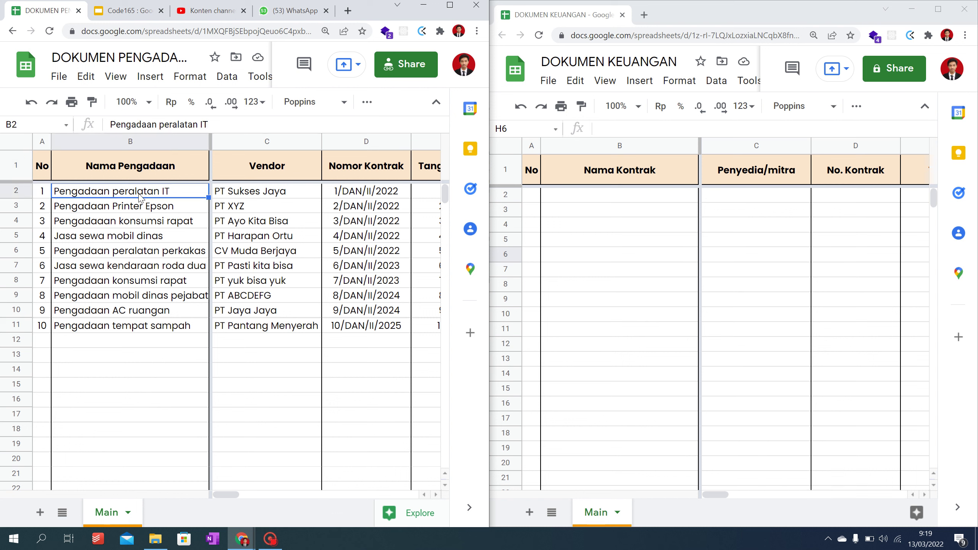
click(588, 198)
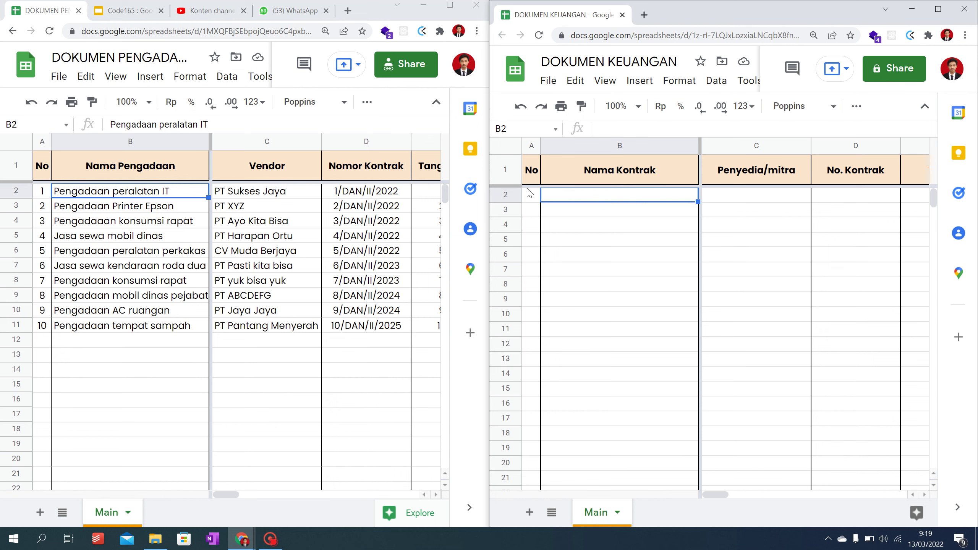
Step: Begin an =IMPORTRANGE( formula in B2 and select DOKUMEN PENGADAAN's URL for copying
double_click(587, 203)
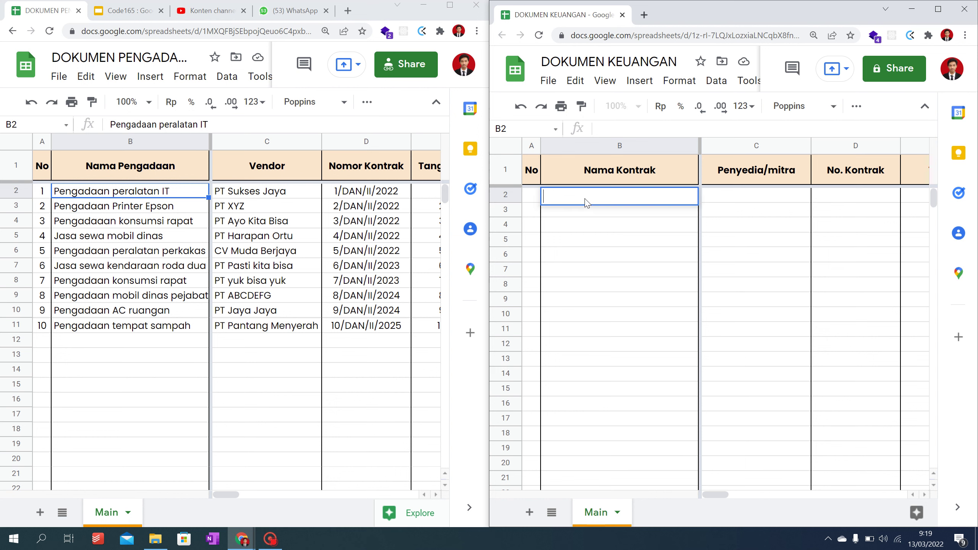
text(=)
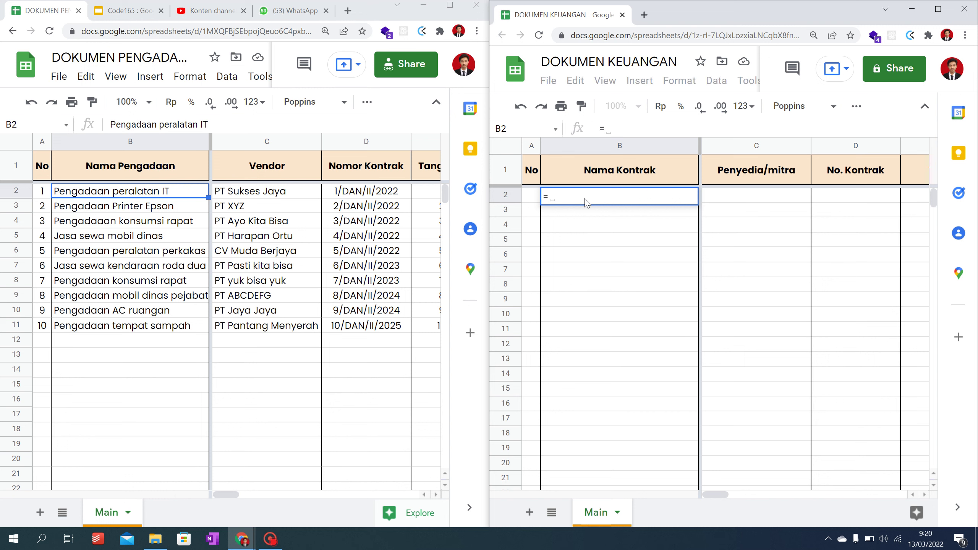
text(IMPORT)
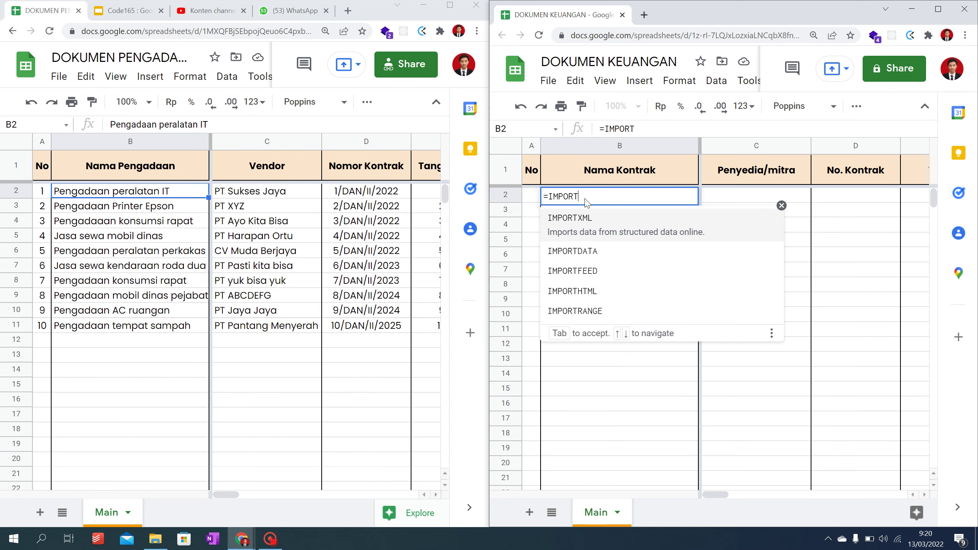
text(RANGE)
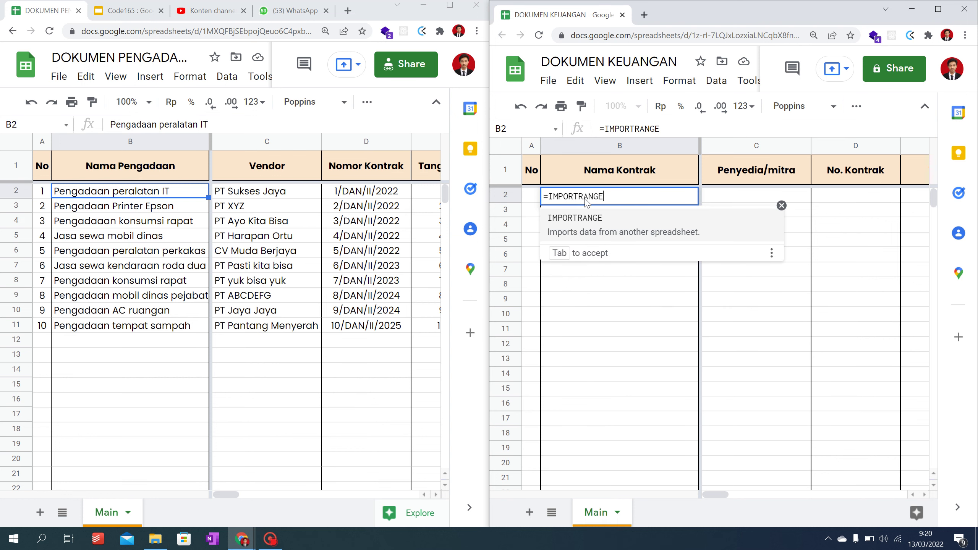
text(()
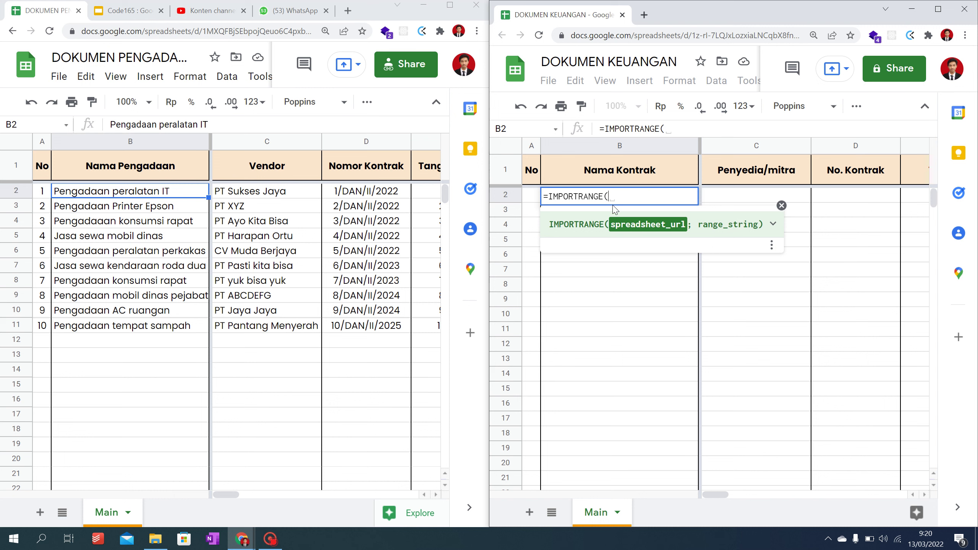
click(170, 32)
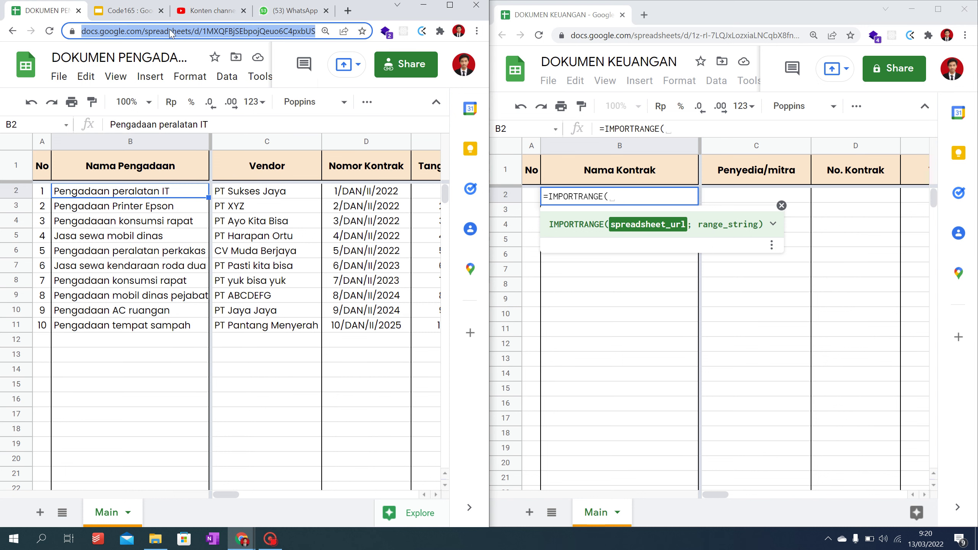
Step: Fill B2's formula with the quoted DOKUMEN PENGADAAN URL and the range "Main!B2:B12"
click(654, 198)
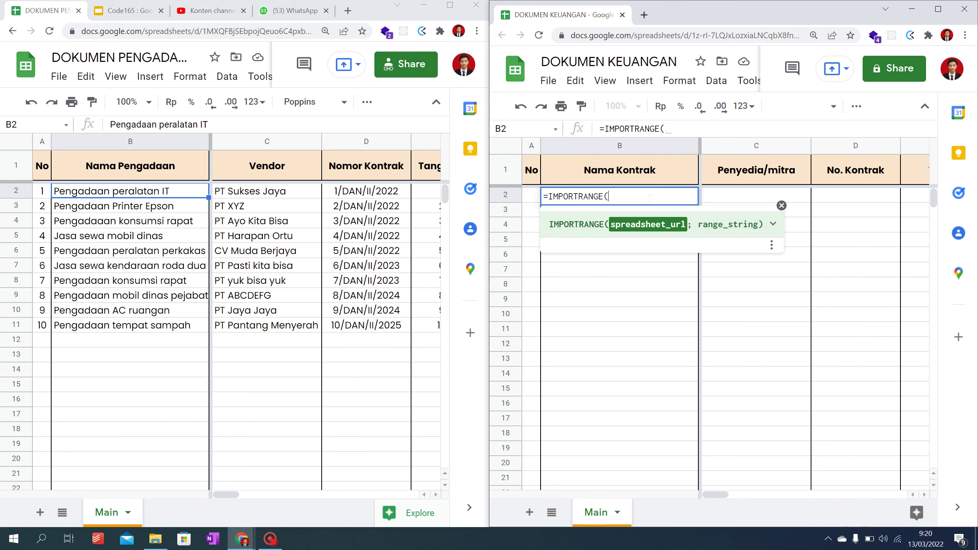
text("")
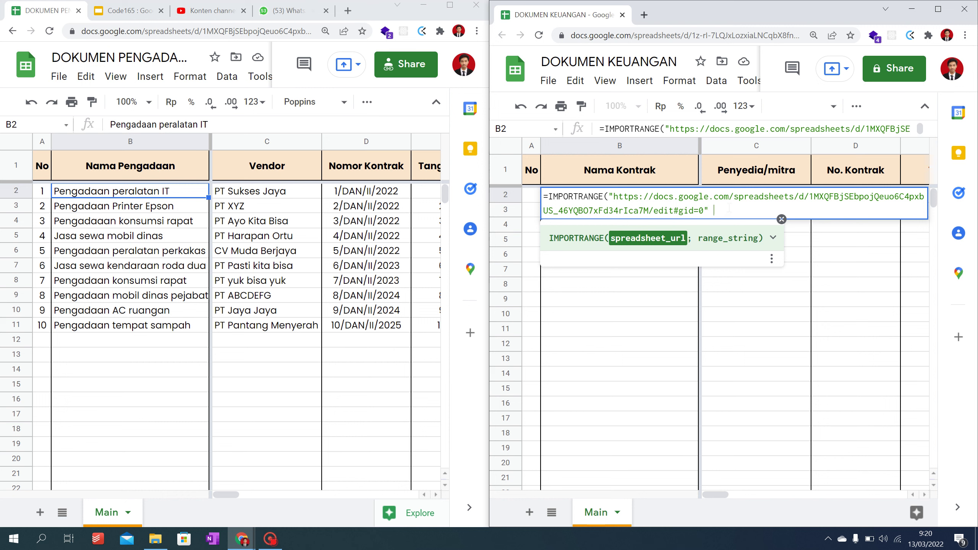
text(;)
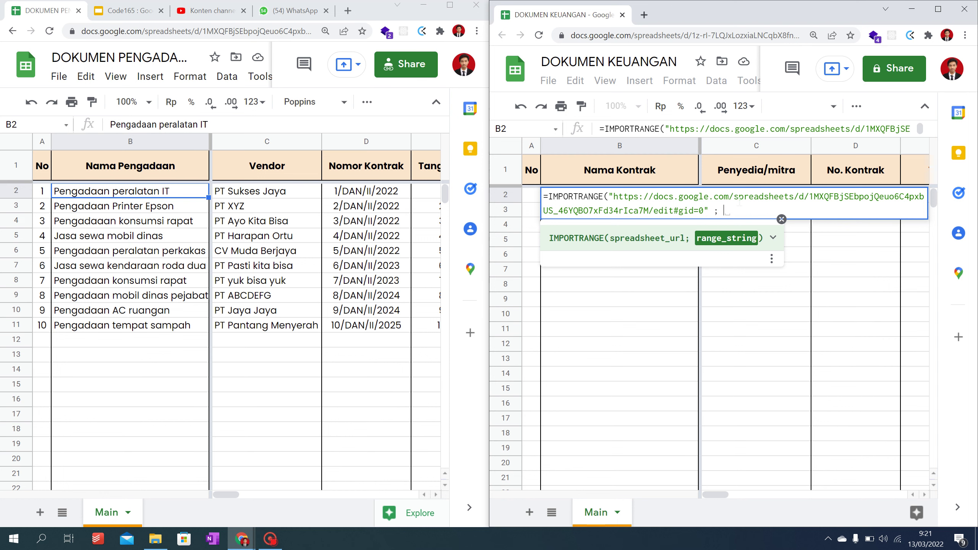
text("")
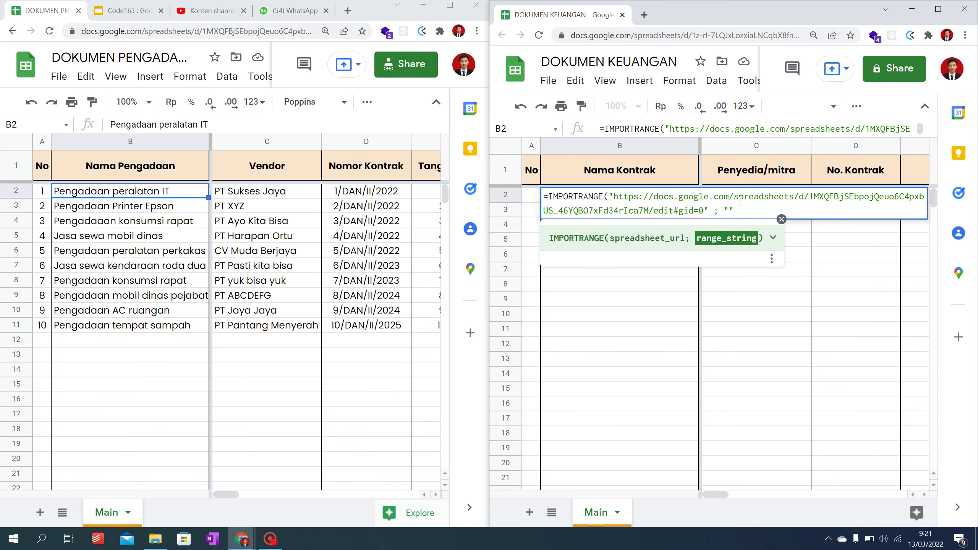
text(main)
text(!)
text(b)
key(BackSpace)
text(B)
text(2:B12"))
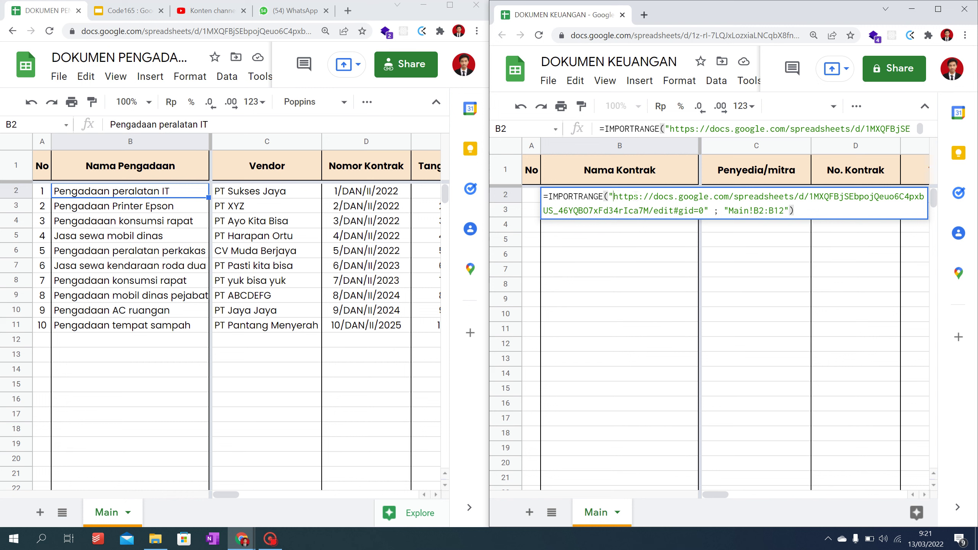
Step: Correct the URL quoting and range to Main!B2:B11, then commit the formula
drag(613, 198, 707, 204)
drag(706, 205, 705, 205)
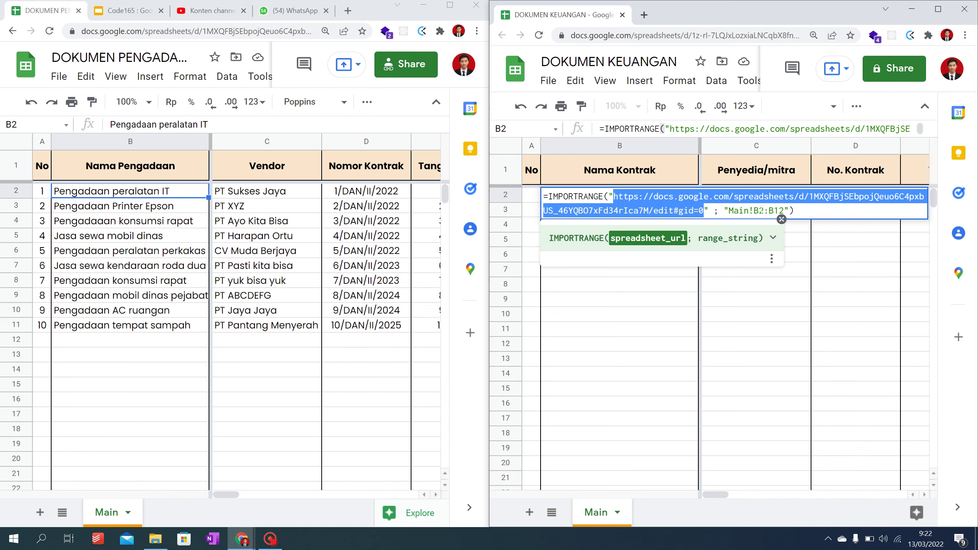
click(761, 210)
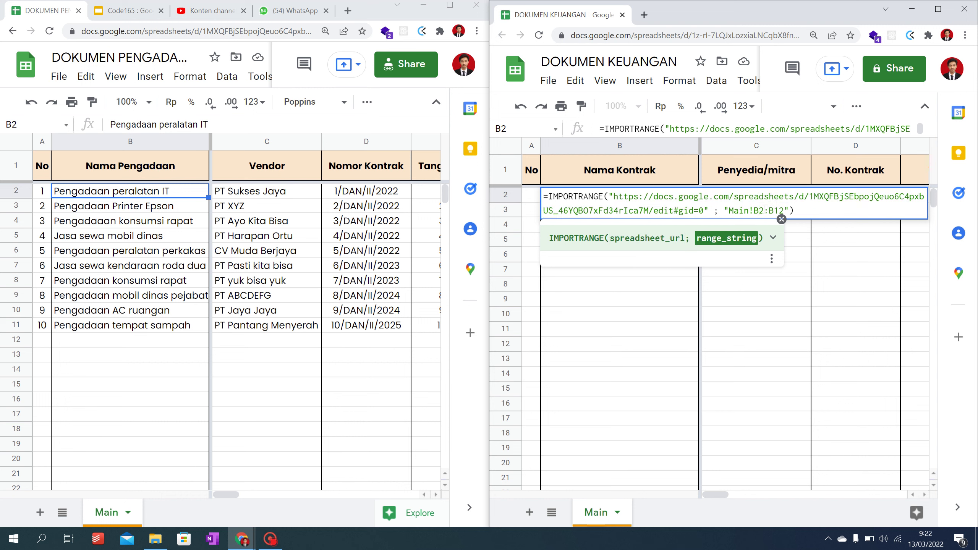
drag(764, 210, 775, 210)
click(784, 211)
click(804, 210)
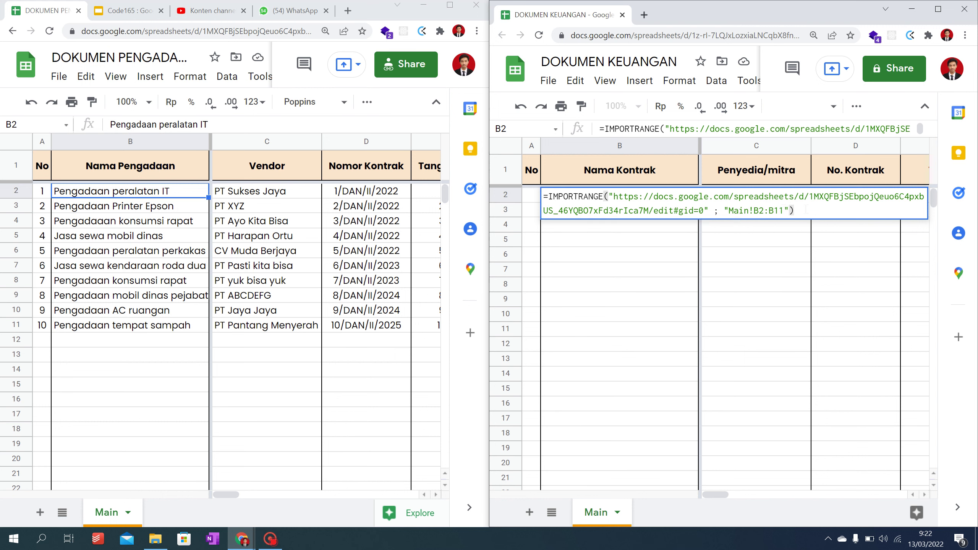
key(Return)
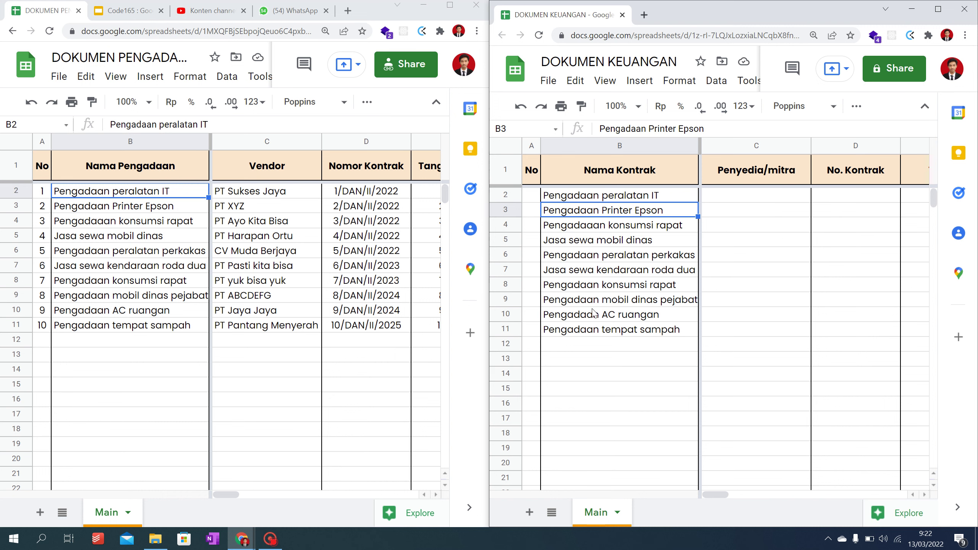
Step: Review B2's IMPORTRANGE formula, then type a test entry below the procurement list
click(606, 198)
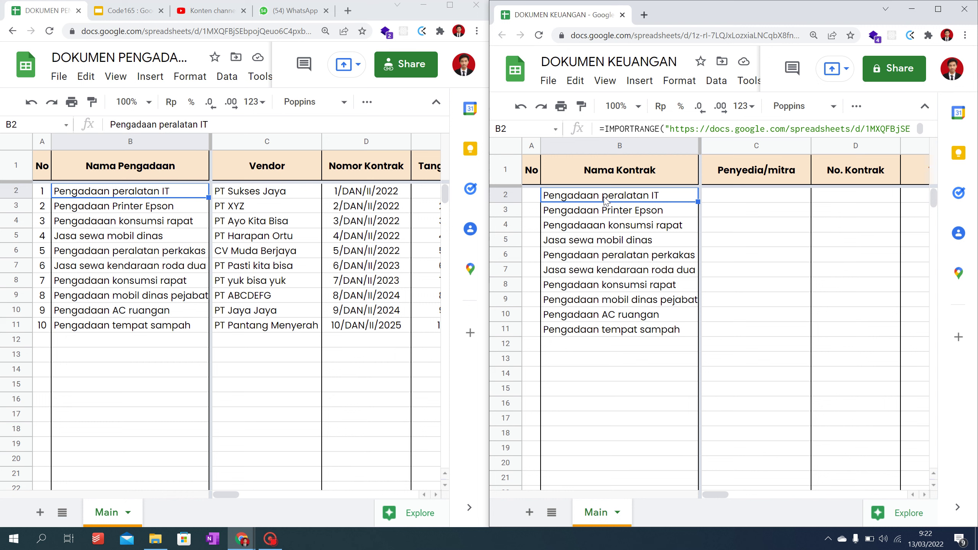
click(770, 129)
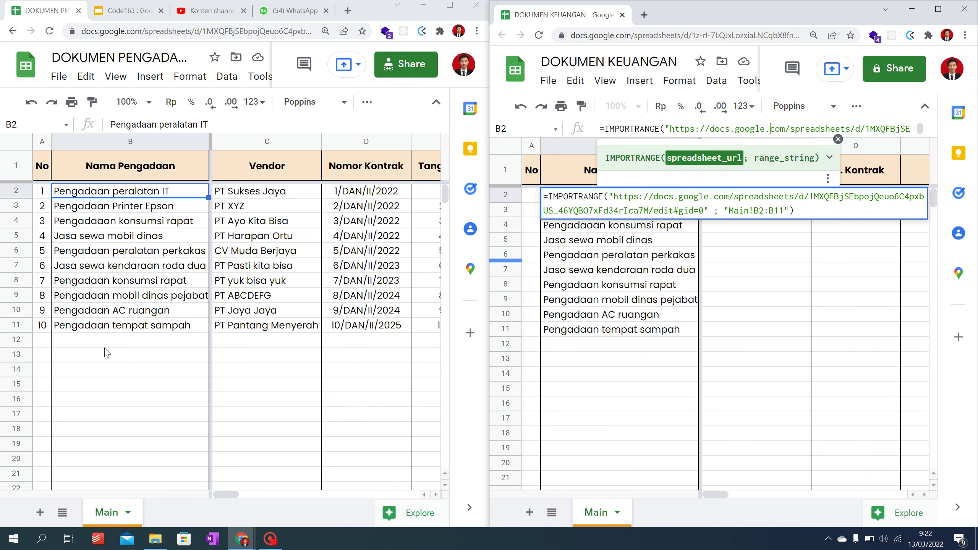
key(Escape)
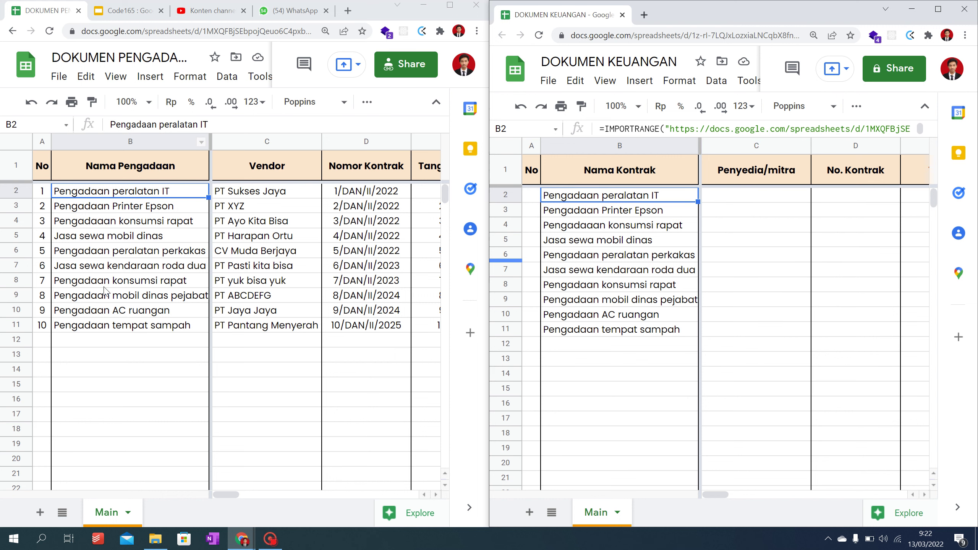
click(103, 361)
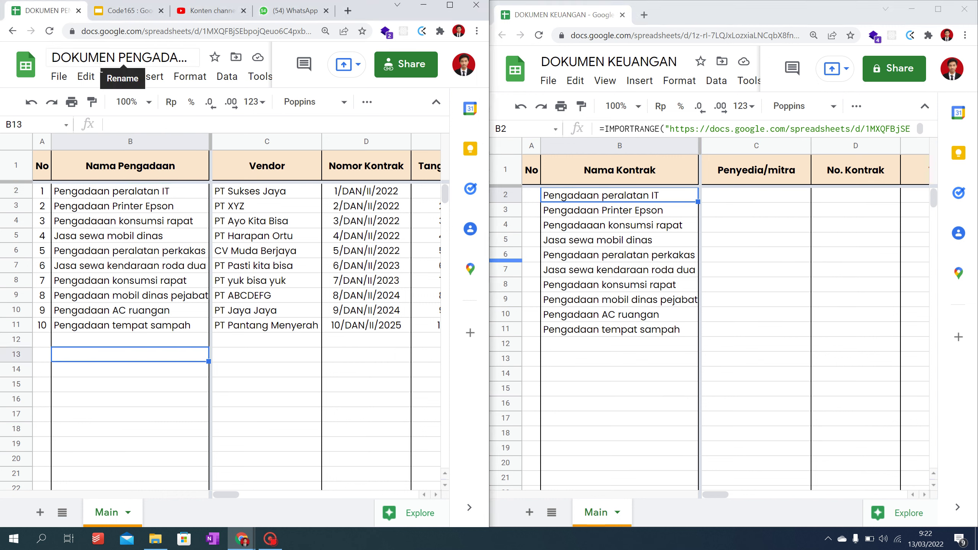
click(110, 341)
text(SDF)
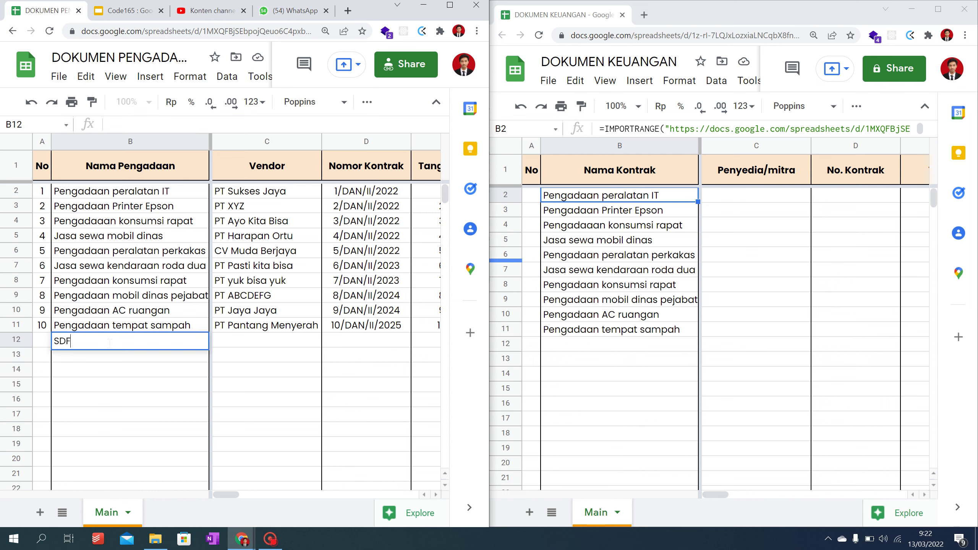
text(SDFSDF)
key(Return)
text(SDFSDFSDF)
key(Return)
key(Up)
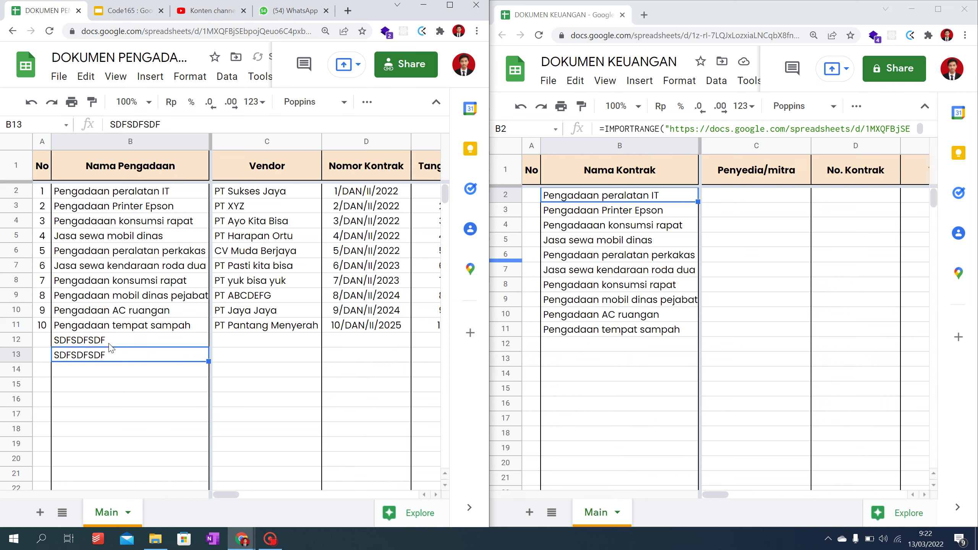
Step: Replace the test entry with Pengadaan sepatu safety in B12 and Pengadaan helm safety in B13
click(109, 345)
text(pE)
key(BackSpace)
key(BackSpace)
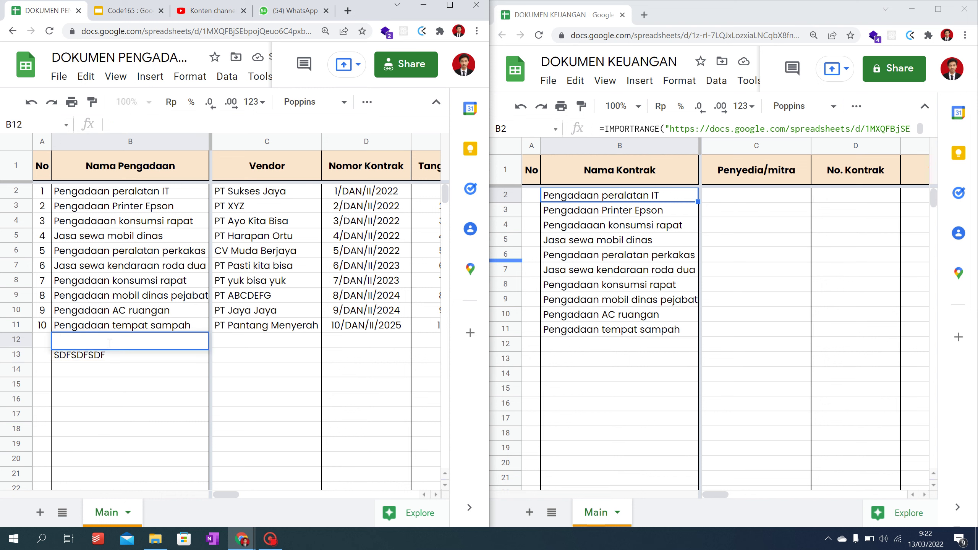
text(Pengadaan sepatu )
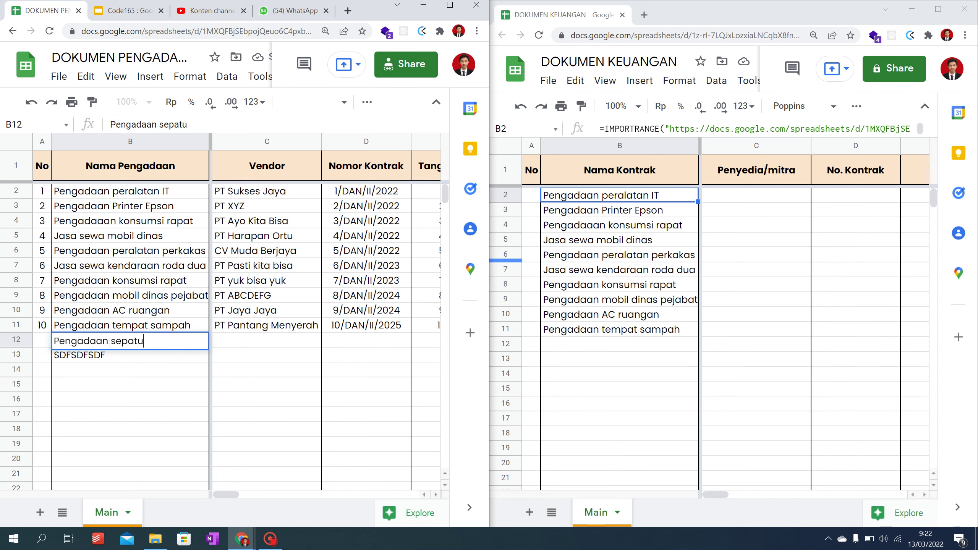
text(safety)
key(Return)
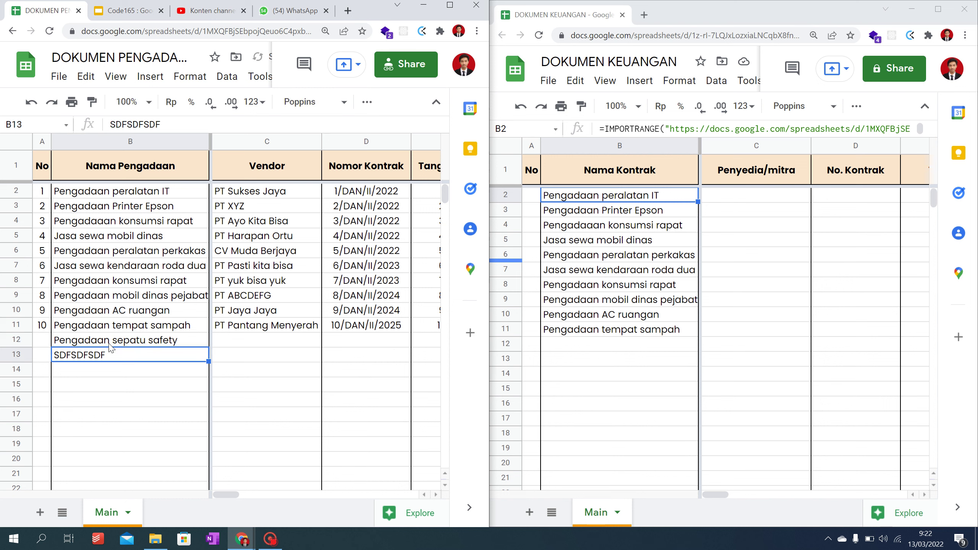
text(Pengadaan helm)
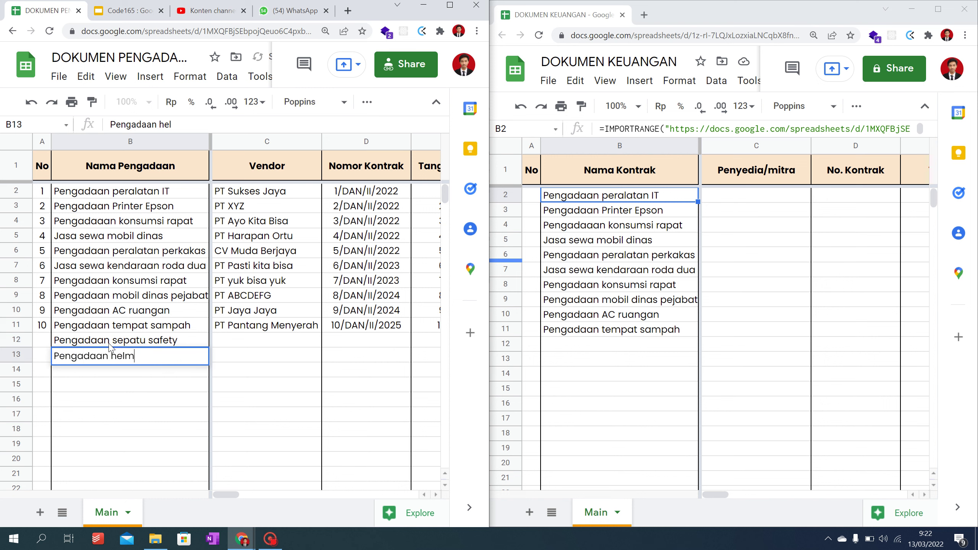
text( safety)
key(Return)
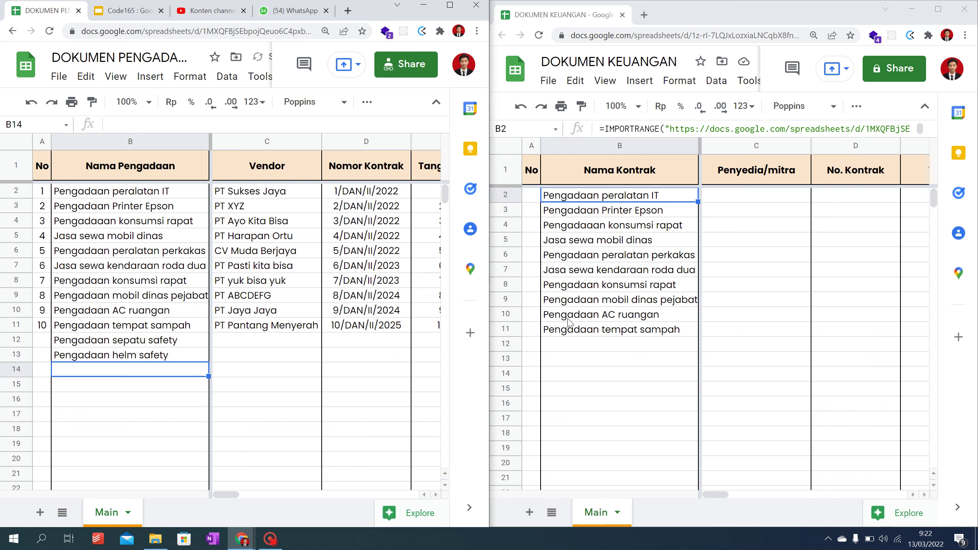
click(592, 330)
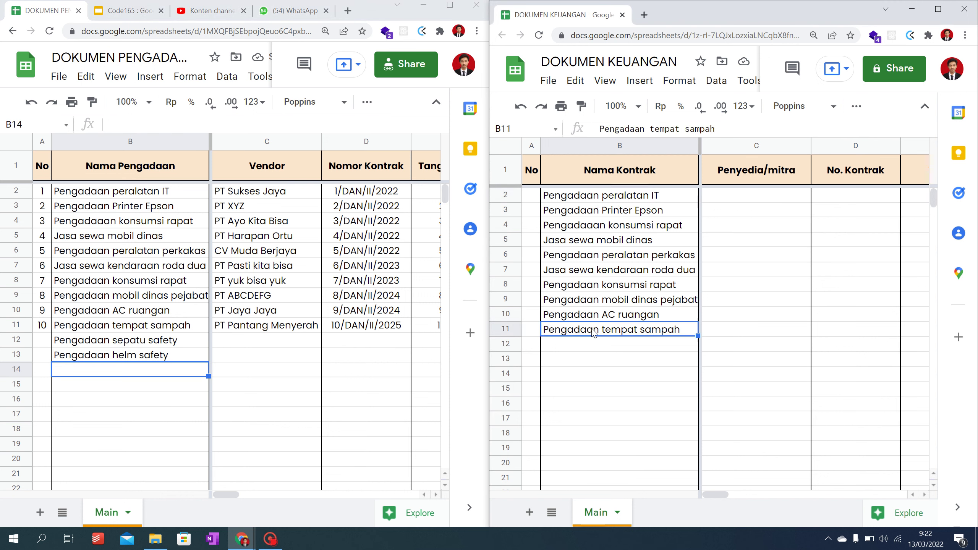
click(567, 201)
click(720, 129)
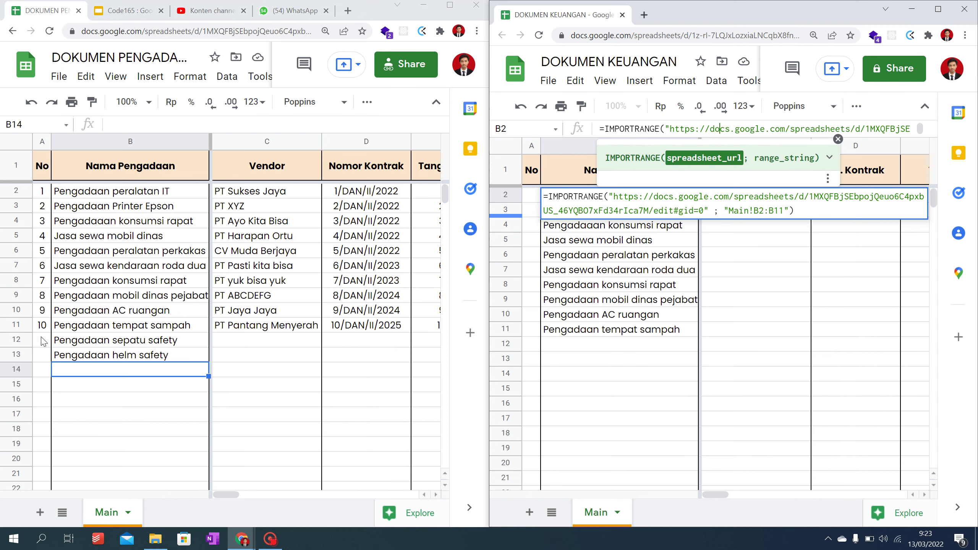
Step: Change B2's import range from Main!B2:B11 to the open-ended Main!B2:B
key(Escape)
drag(82, 342, 89, 354)
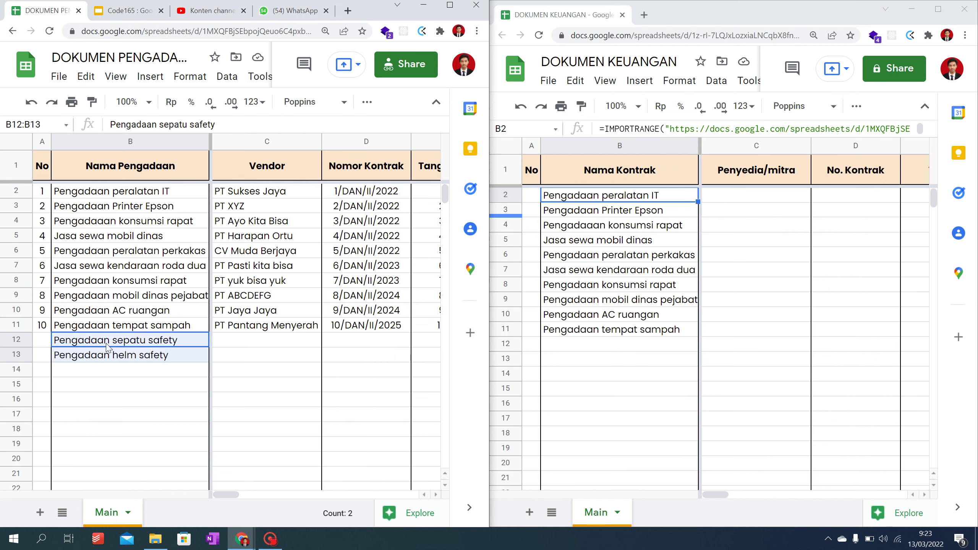
click(583, 200)
double_click(584, 200)
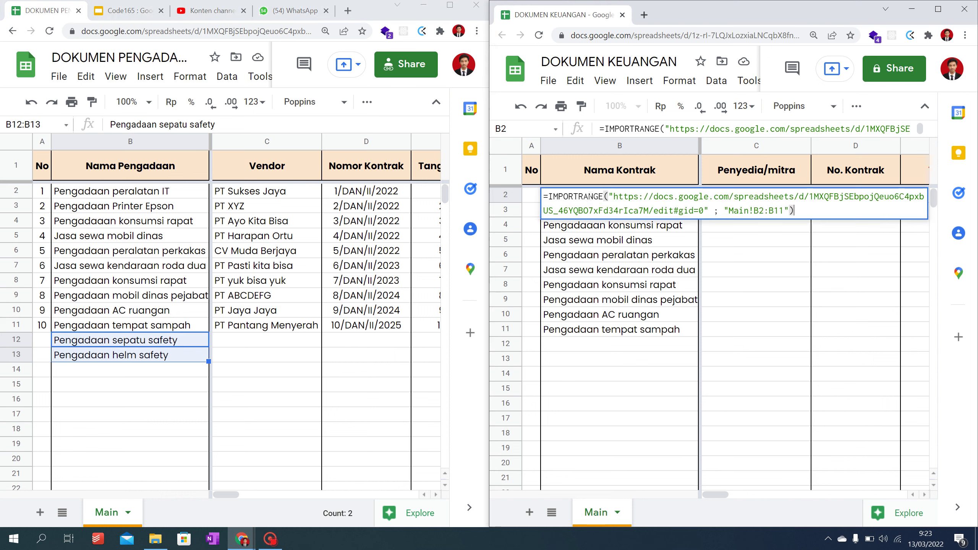
click(784, 210)
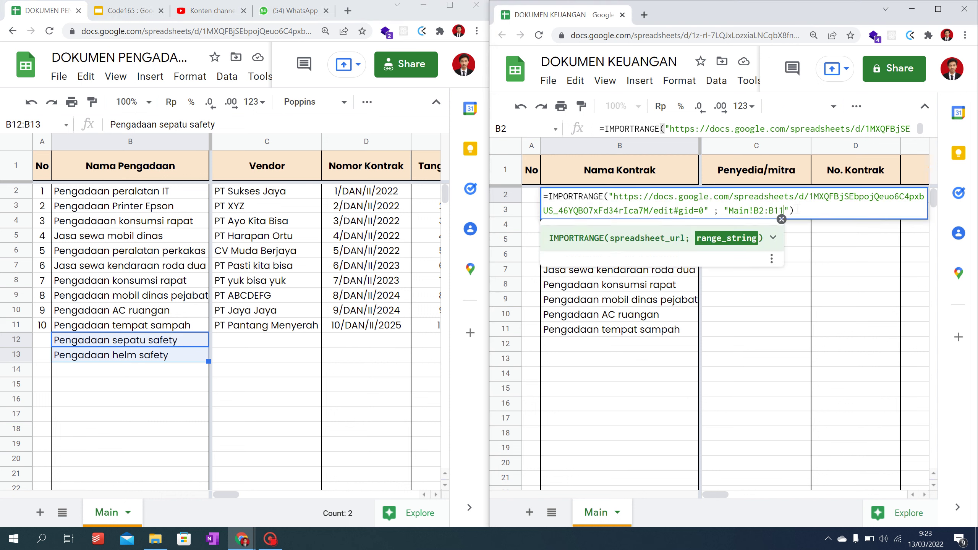
key(BackSpace)
key(BackSpace)
click(793, 211)
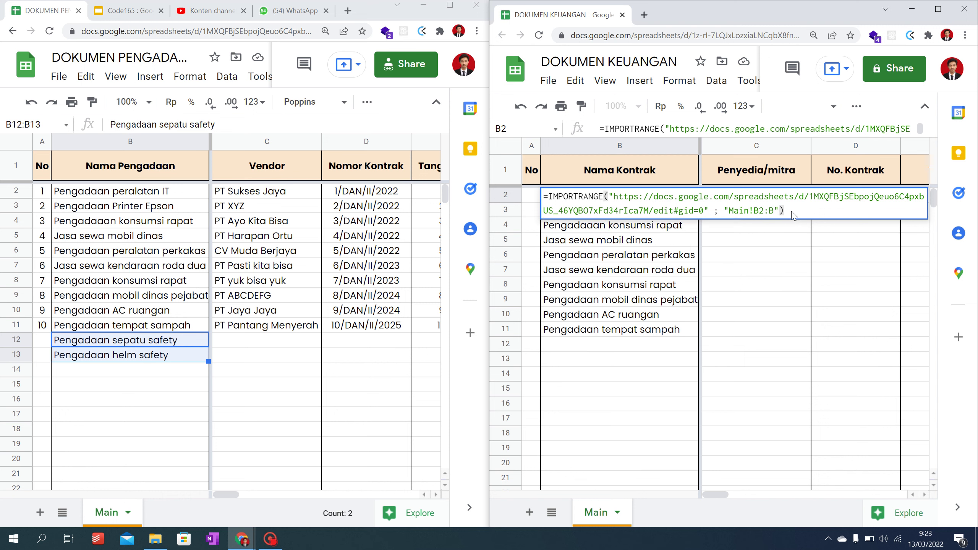
key(Return)
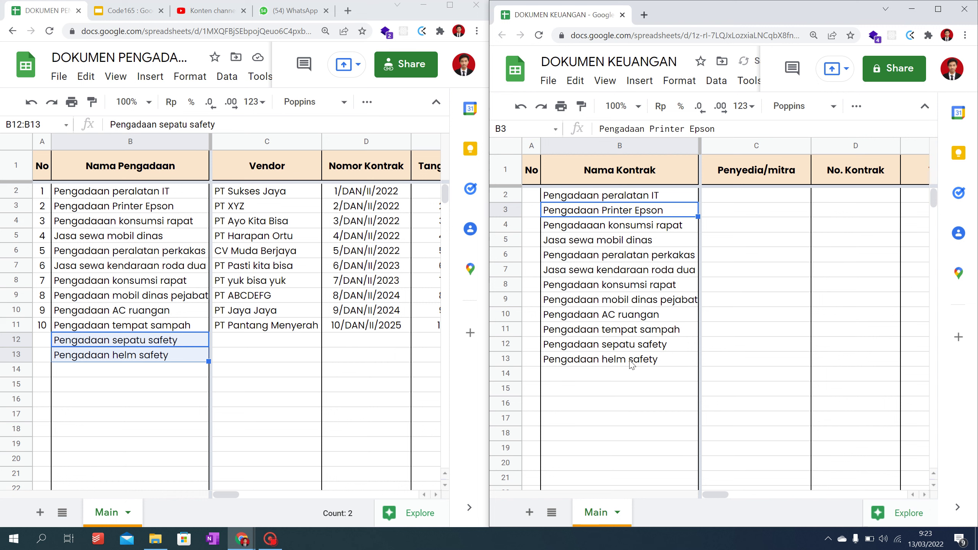
click(90, 371)
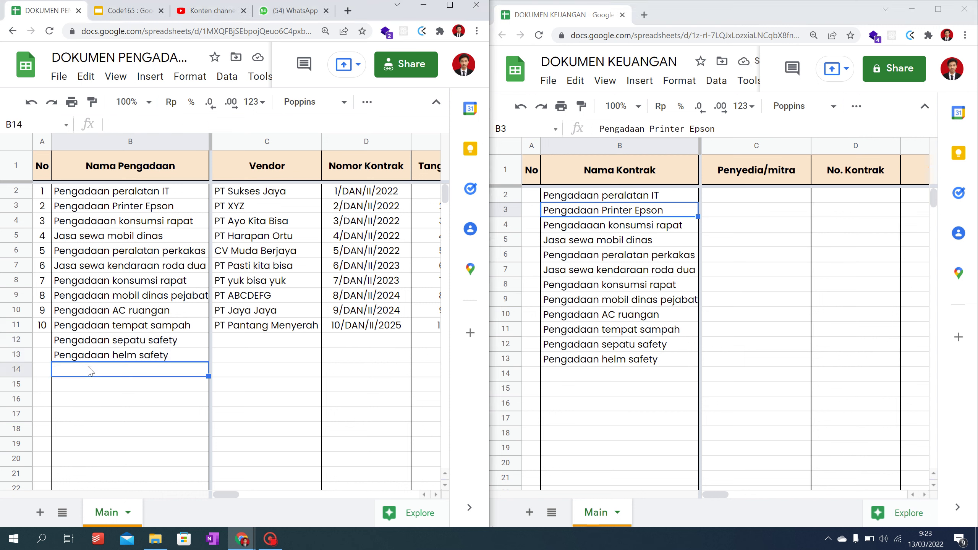
Step: Add Pengadaan baju wearpack in B14 and Pengadaan motor listrik in B15 of DOKUMEN PENGADAAN
text(Pengadaan)
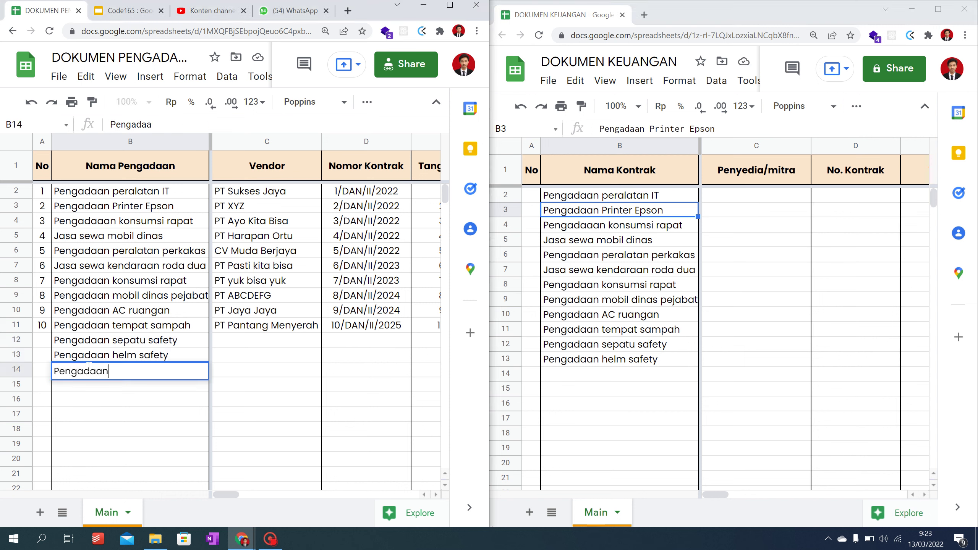
text( baju wearpack)
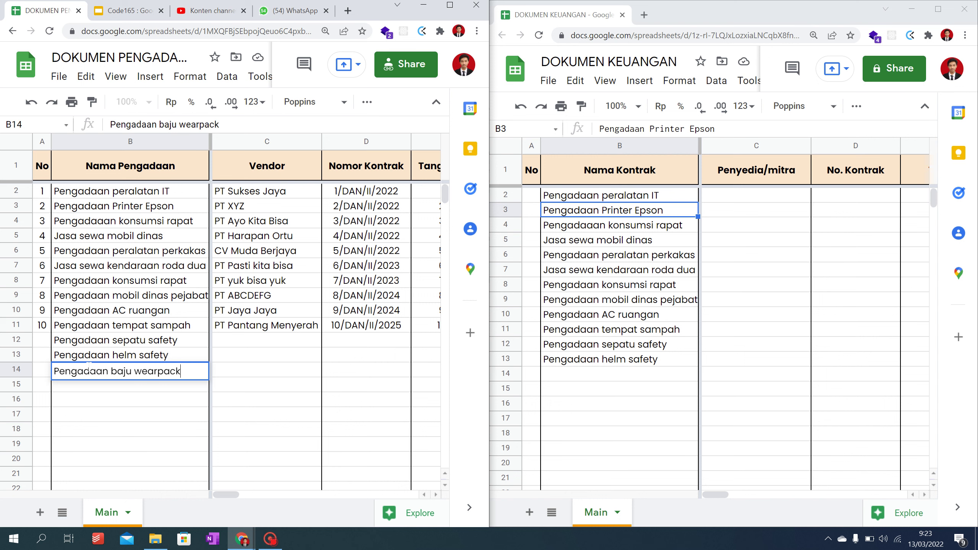
key(Return)
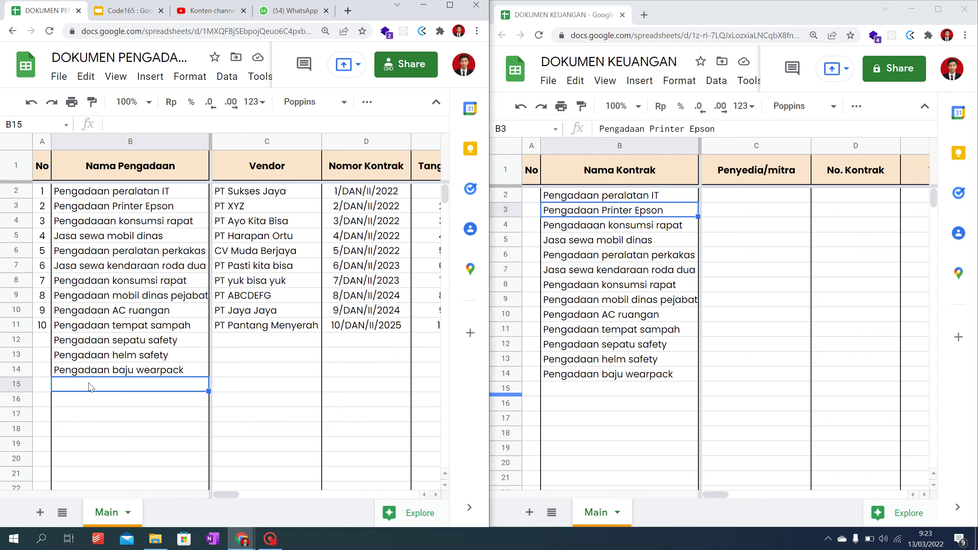
text(Pe)
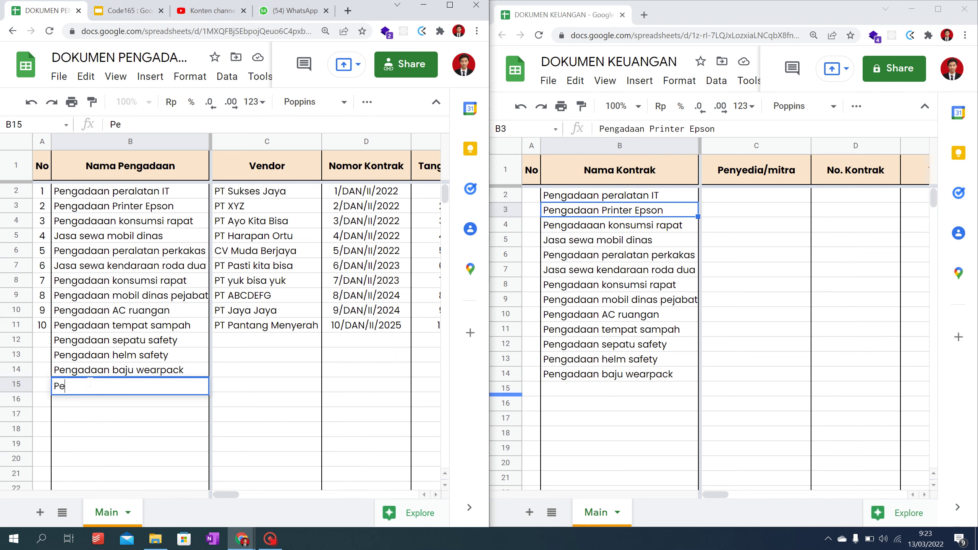
text(ngadaan motor listrik)
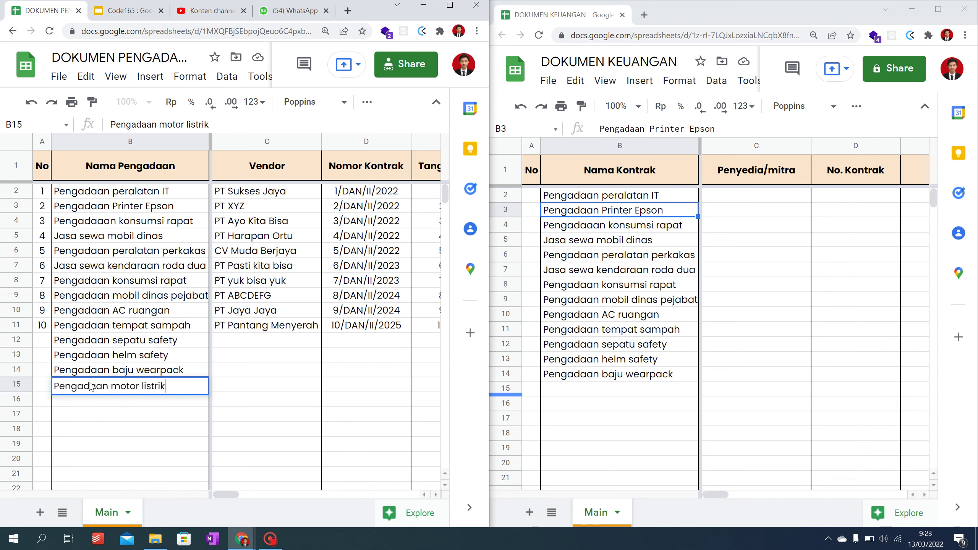
key(Return)
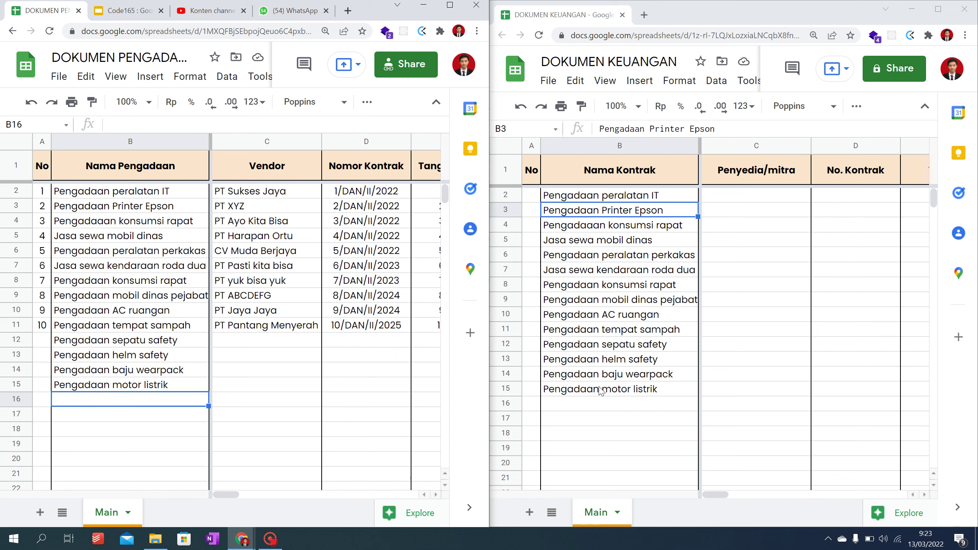
click(600, 390)
click(530, 197)
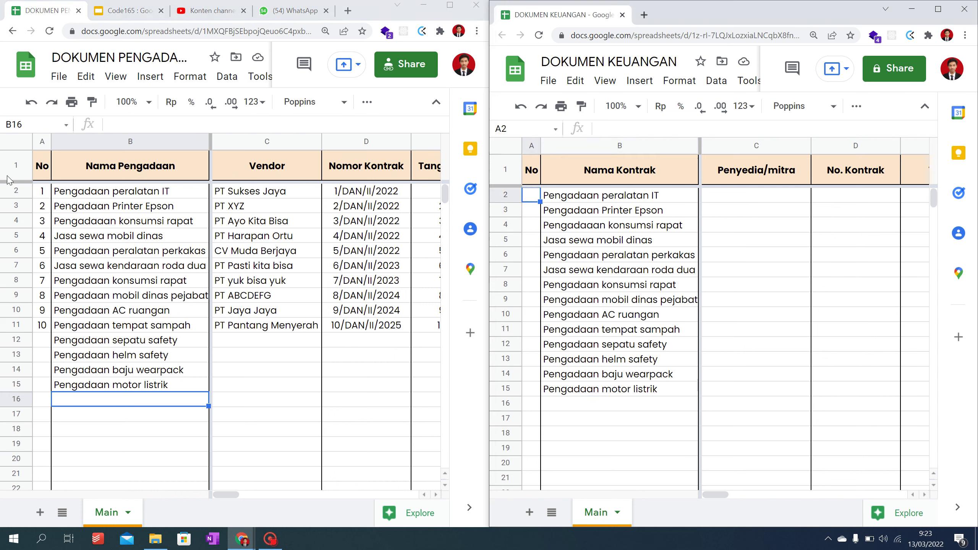
Step: Copy the IMPORTRANGE formula from DOKUMEN KEUANGAN's B2
click(633, 199)
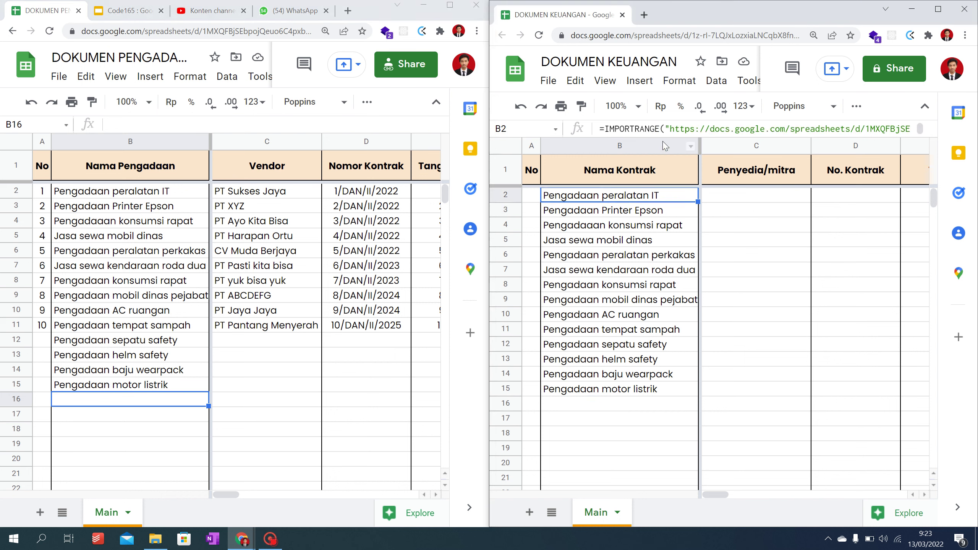
triple_click(681, 125)
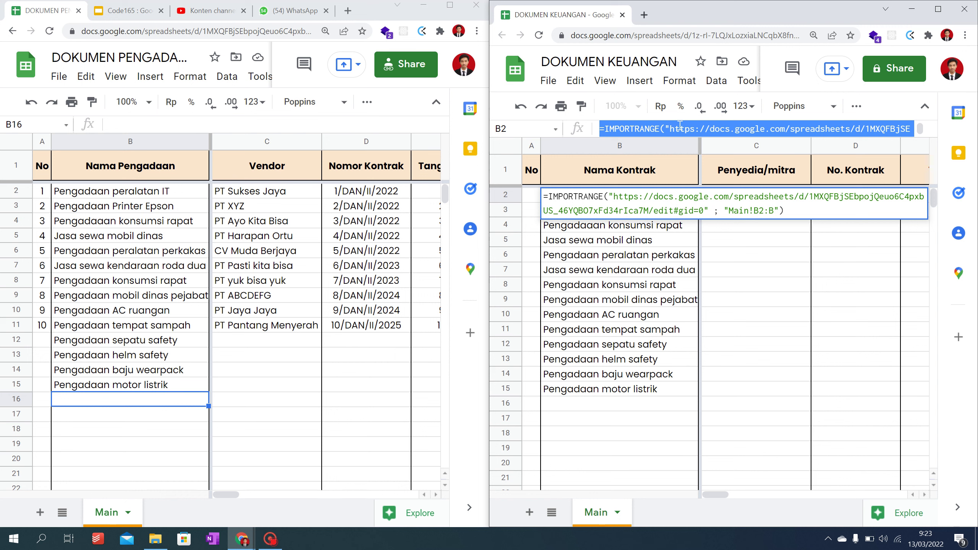
text(`)
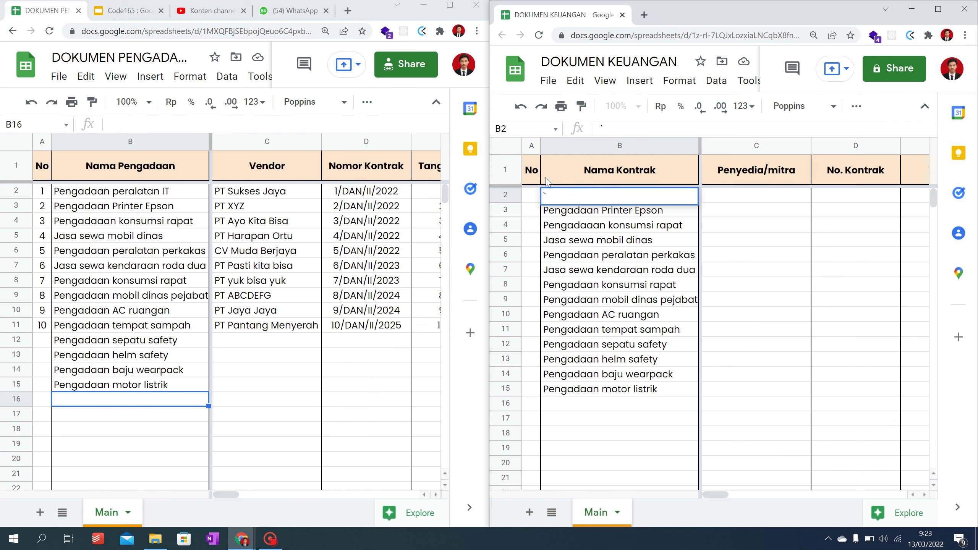
key(ctrl+z)
click(681, 128)
triple_click(681, 129)
key(ctrl+c)
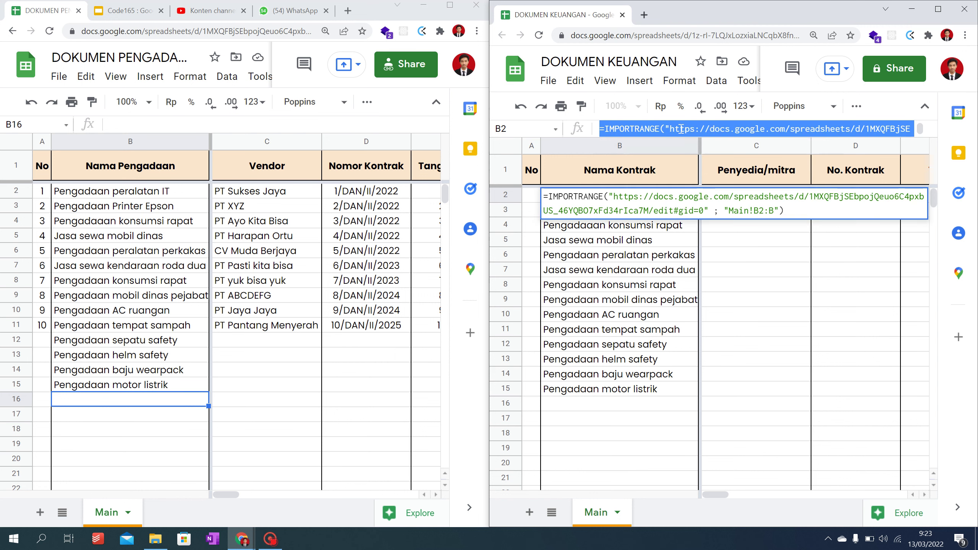
key(Escape)
Step: Paste the formula into A2, changing its range to start at A2
click(533, 197)
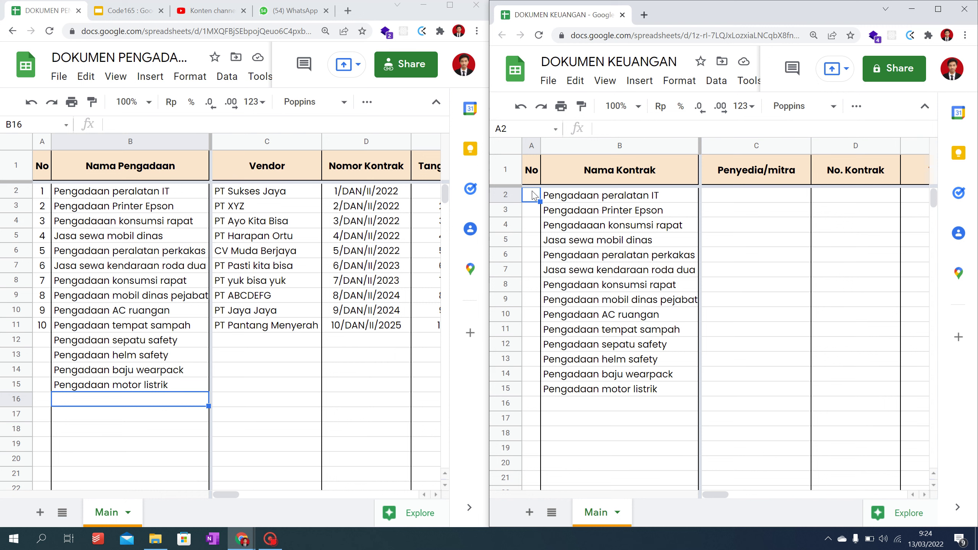
double_click(533, 196)
key(ctrl+v)
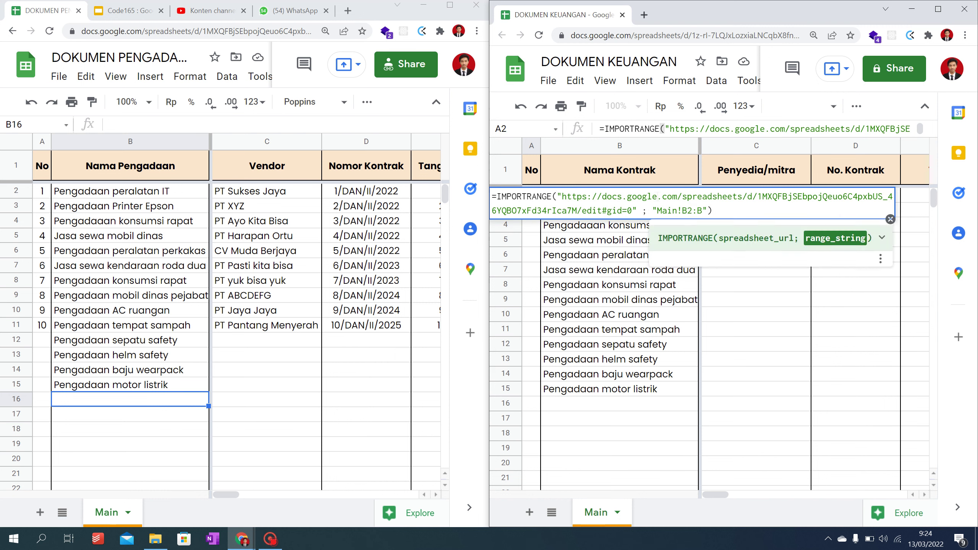
key(BackSpace)
text(a)
key(BackSpace)
text(A)
key(Return)
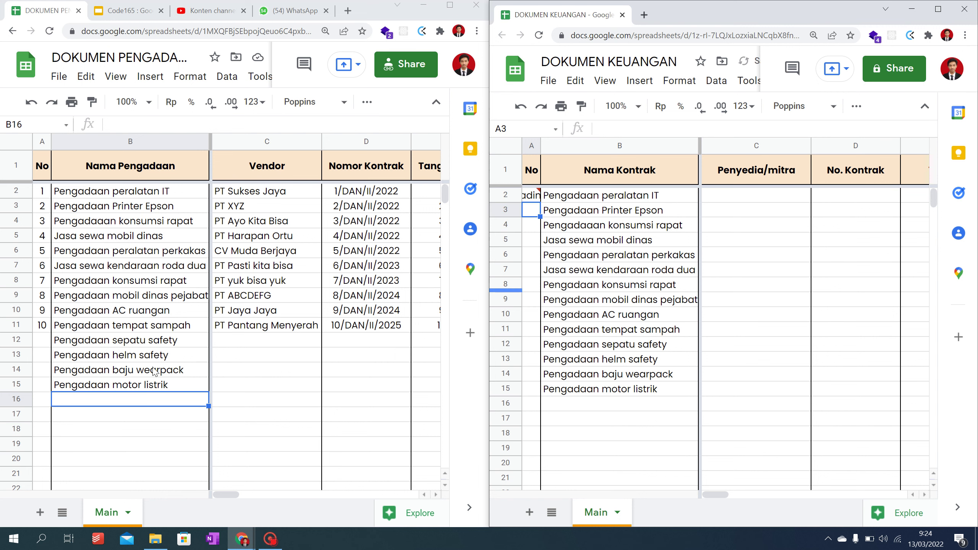
Step: Extend DOKUMEN PENGADAAN's numbering with 11–14 down column A for rows 12–15
drag(47, 314, 44, 326)
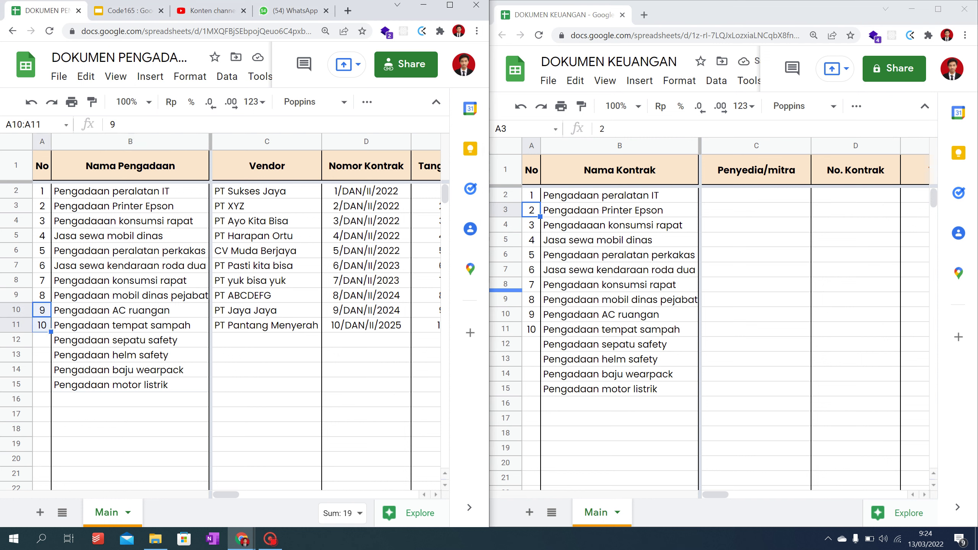
click(47, 312)
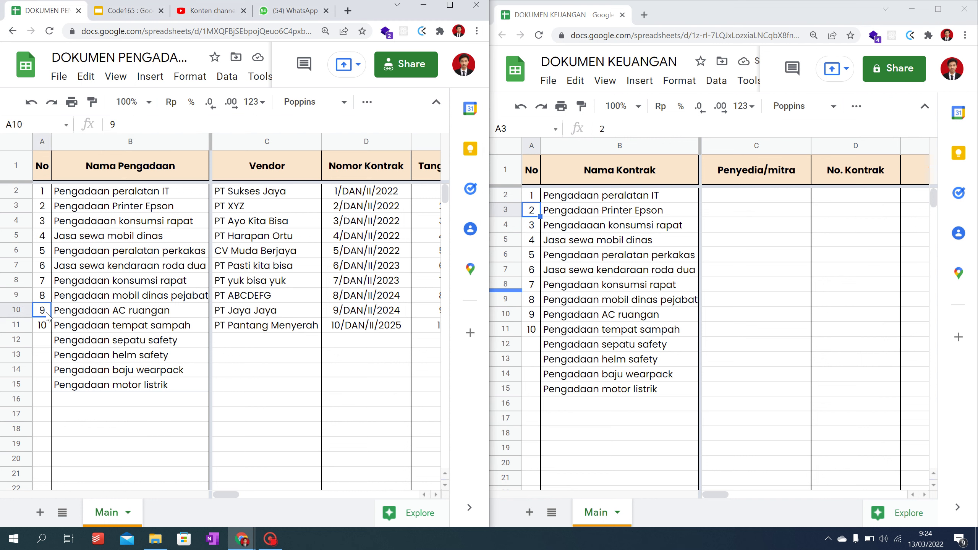
drag(47, 323, 48, 326)
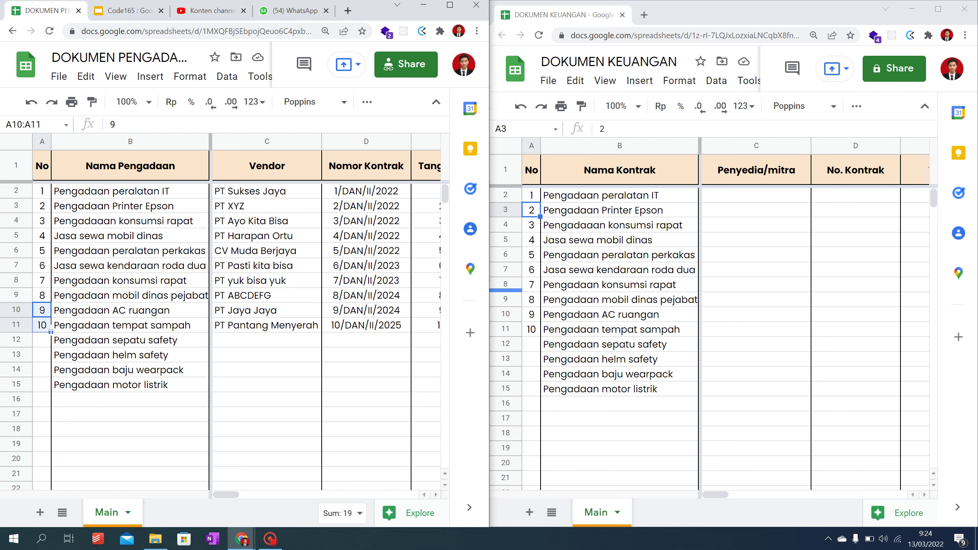
double_click(51, 331)
click(631, 197)
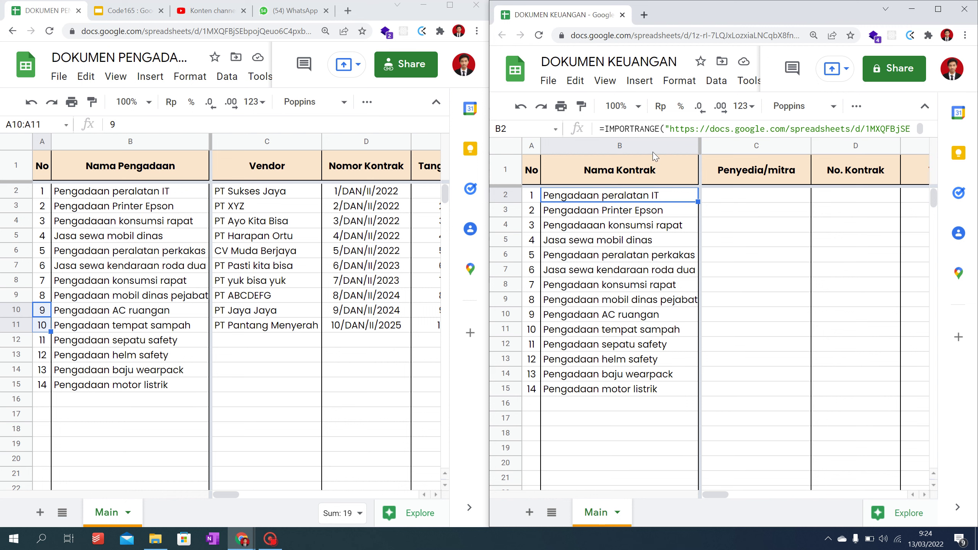
click(671, 128)
key(ctrl+a)
key(ctrl+c)
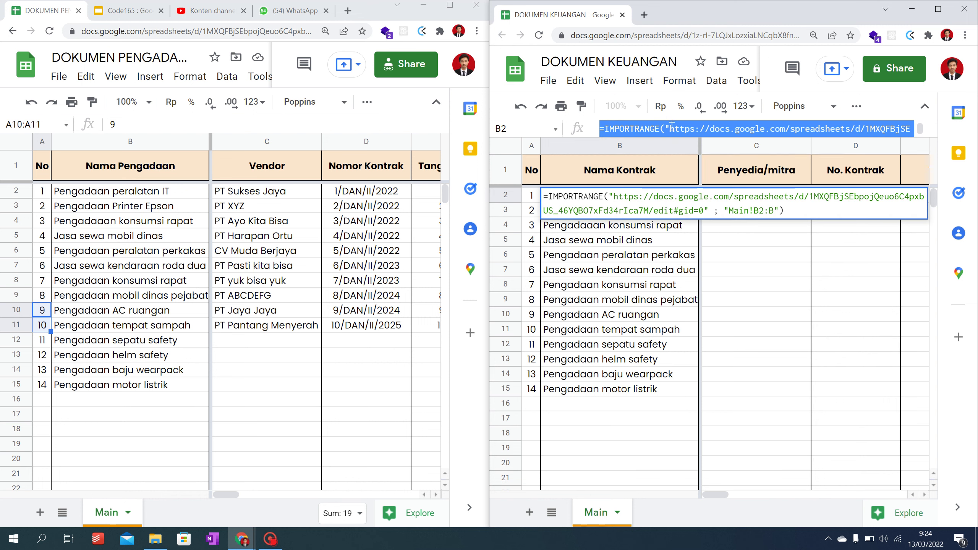
Step: Paste the import formula into C2 with its range set to column C for vendor names
click(765, 270)
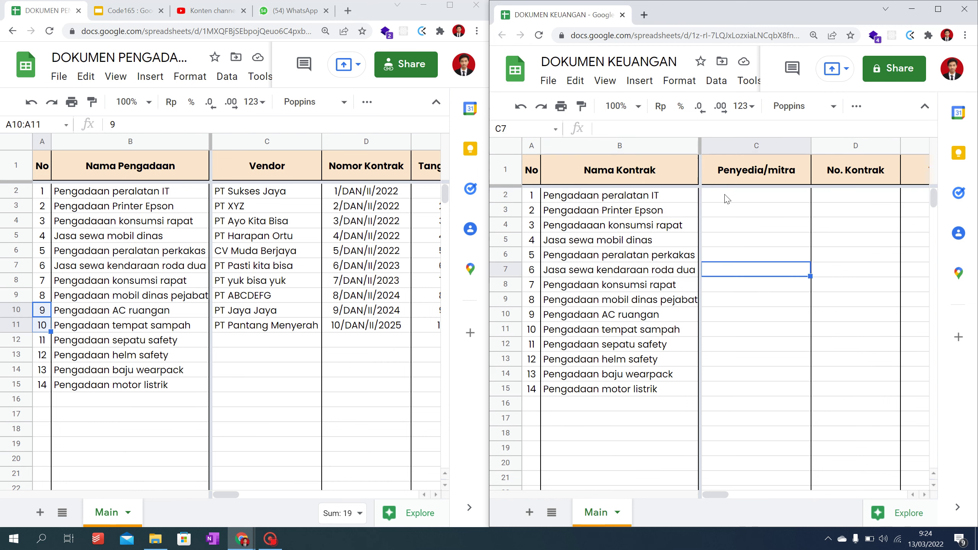
click(727, 199)
double_click(727, 199)
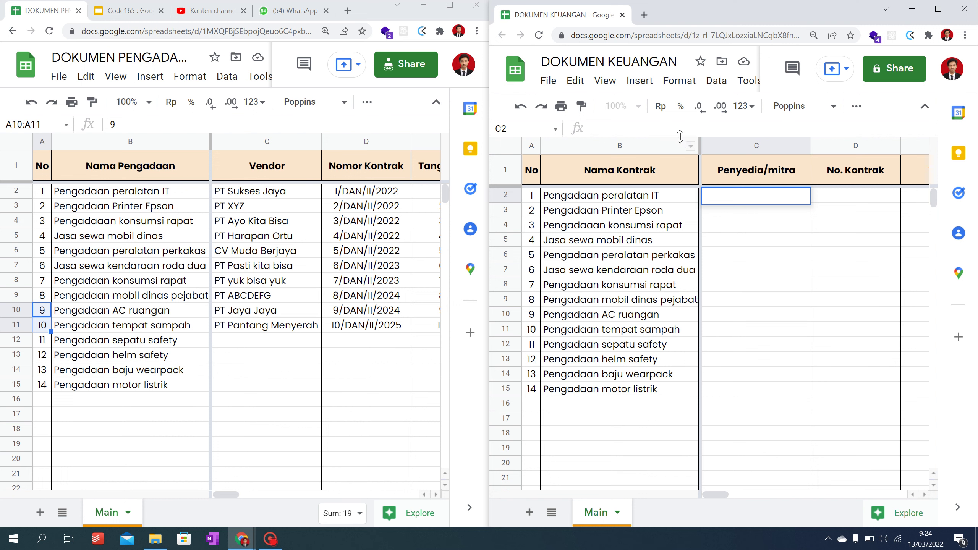
key(ctrl+v)
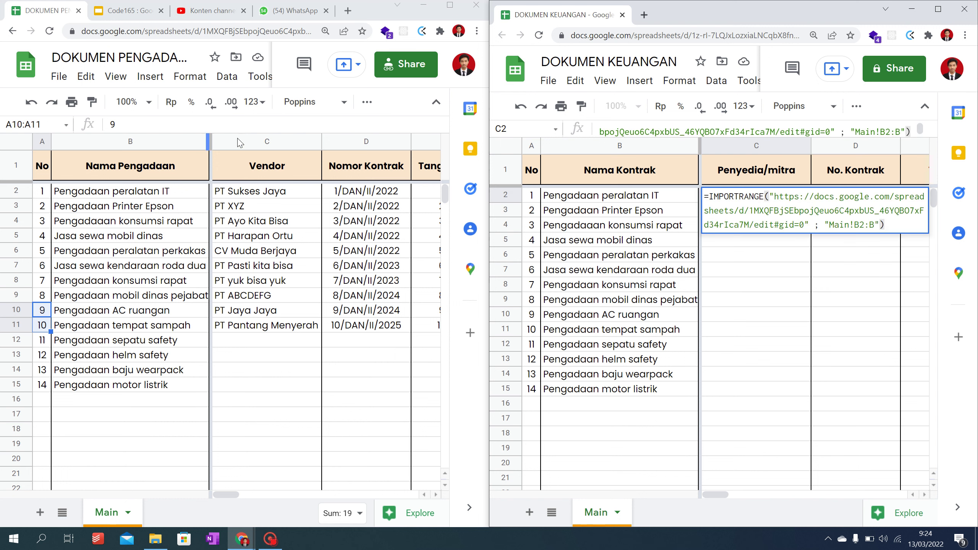
click(860, 224)
key(BackSpace)
text(c)
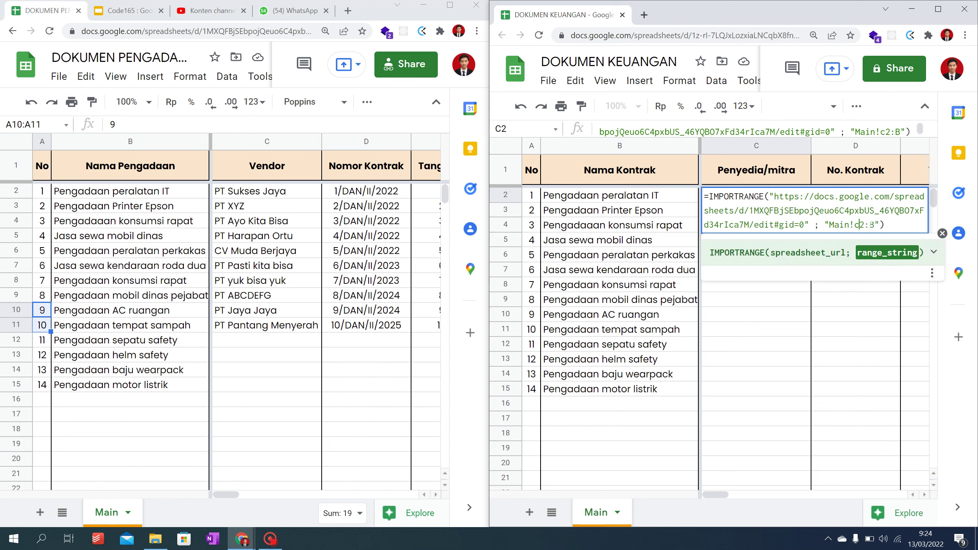
key(BackSpace)
text(C)
text(C)
key(Return)
key(Right)
Step: Paste the formula into D2 with the range starting at column D for contract numbers
key(Up)
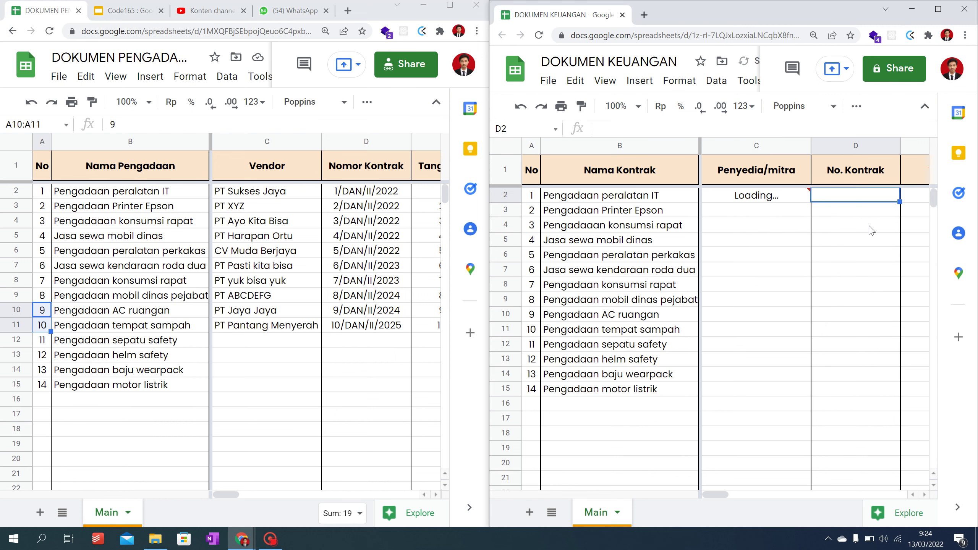
click(703, 131)
key(ctrl+v)
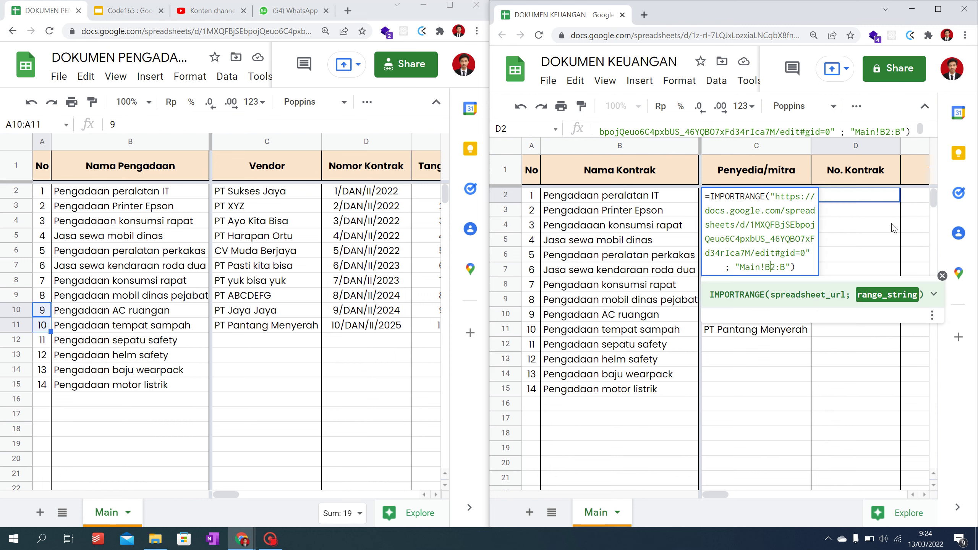
key(BackSpace)
text(D)
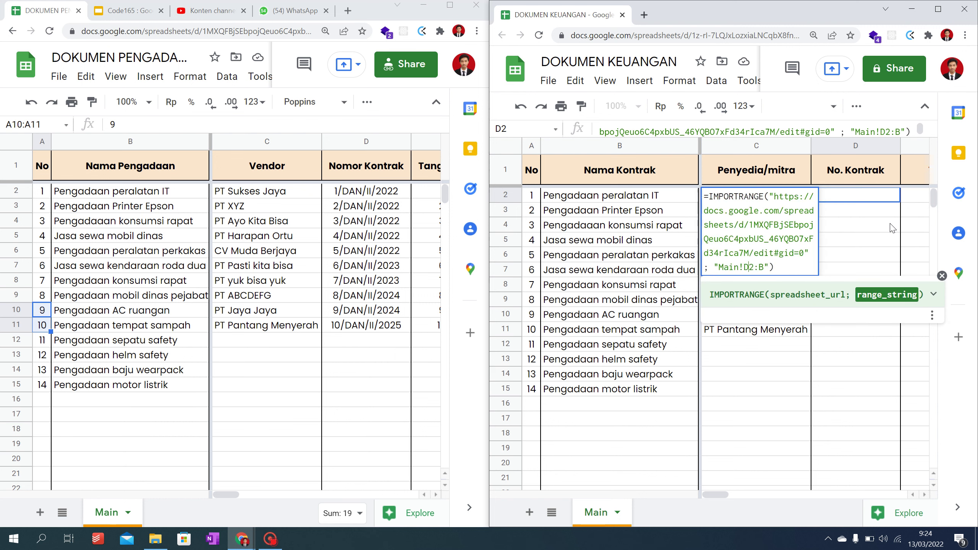
key(Return)
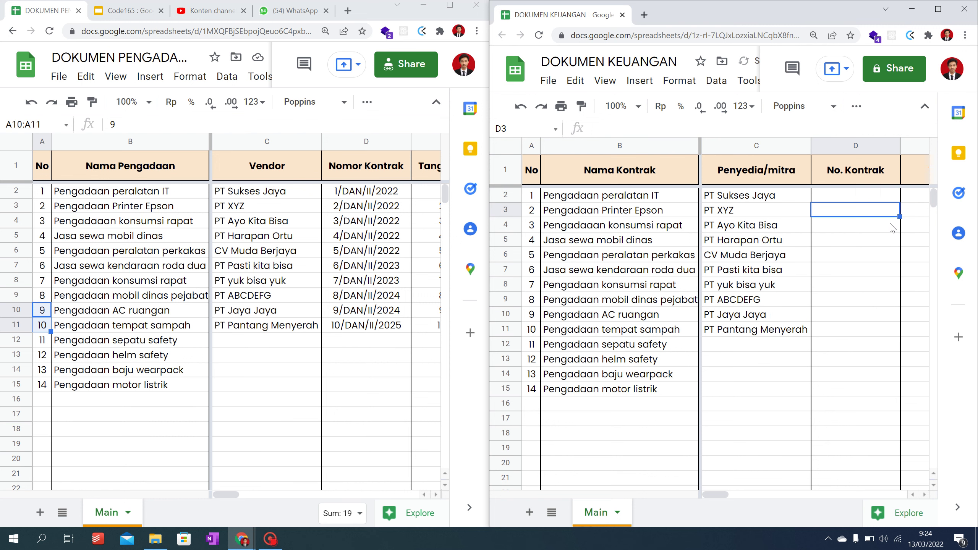
click(787, 202)
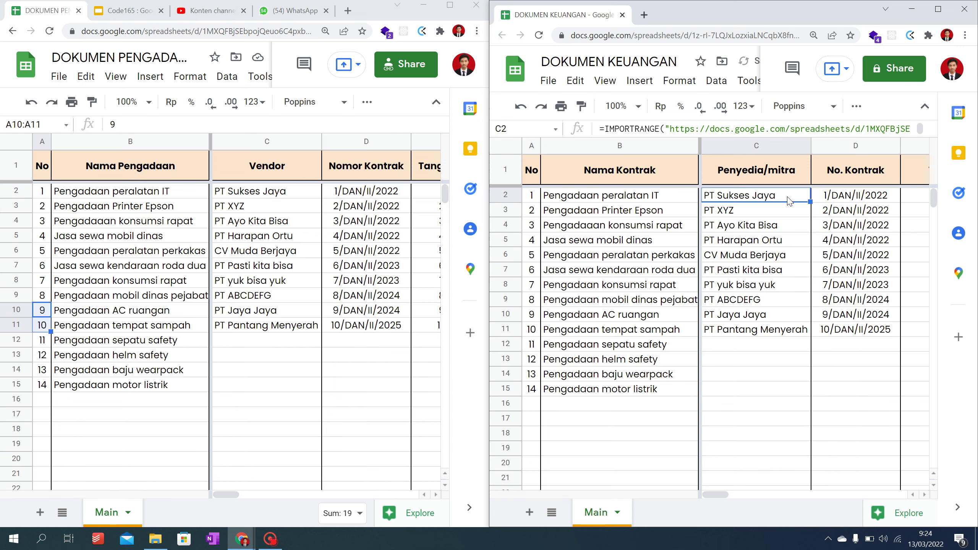
Step: Import the Tanggal Akhir end dates into E2 with the IMPORTRANGE range changed to column E
key(Right)
key(Right)
key(Right)
key(Left)
key(Left)
key(Right)
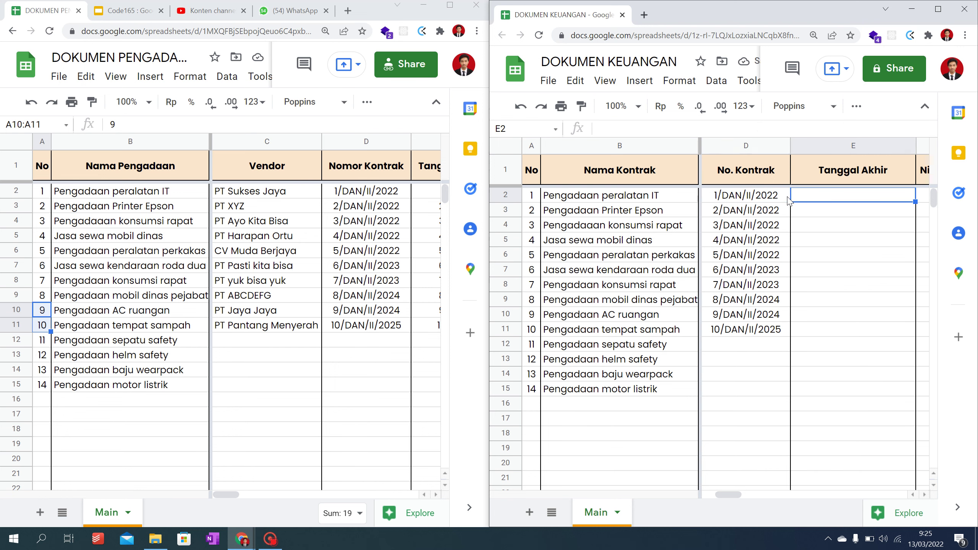
key(Return)
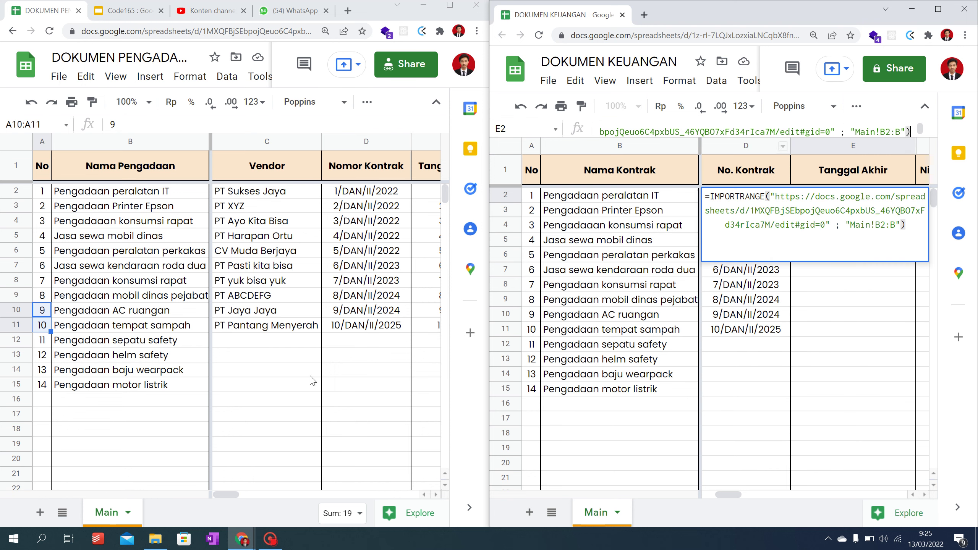
click(231, 496)
drag(230, 496, 250, 491)
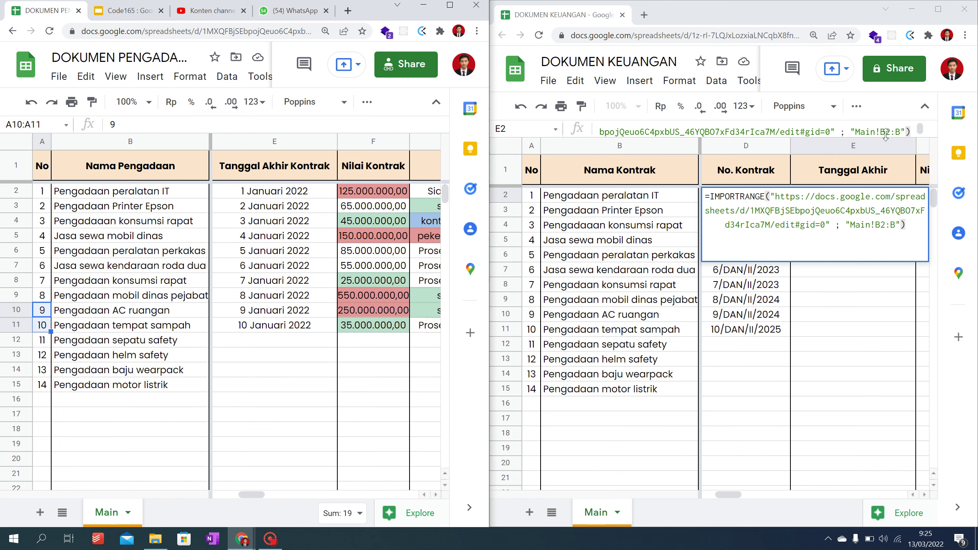
click(882, 224)
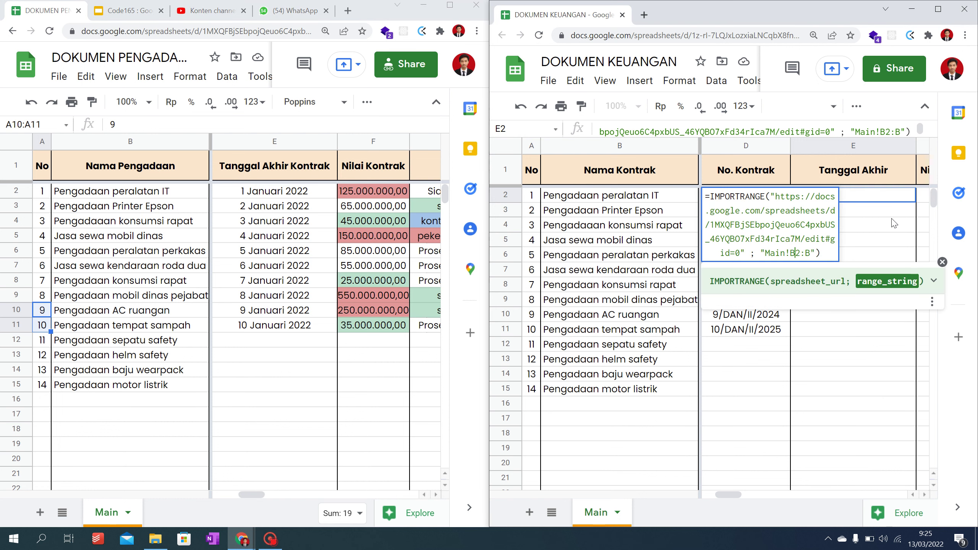
key(BackSpace)
text(E)
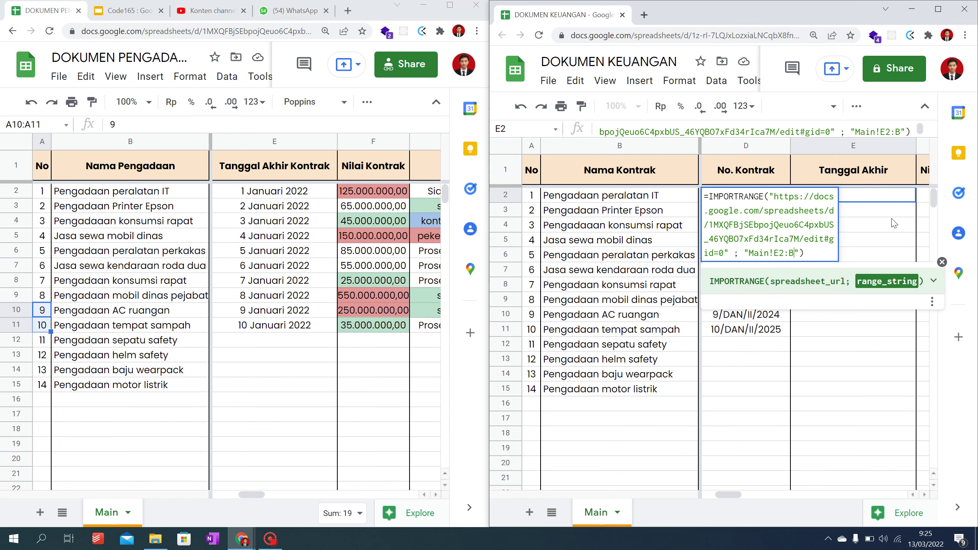
key(Return)
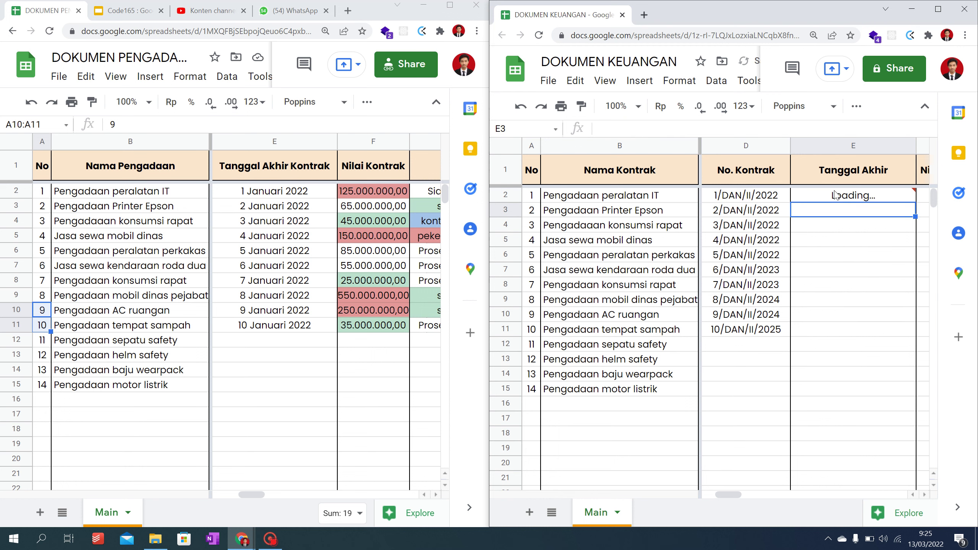
Step: Import the Nilai Kontrak contract values into F2 with the IMPORTRANGE range set to column F
key(Right)
key(Right)
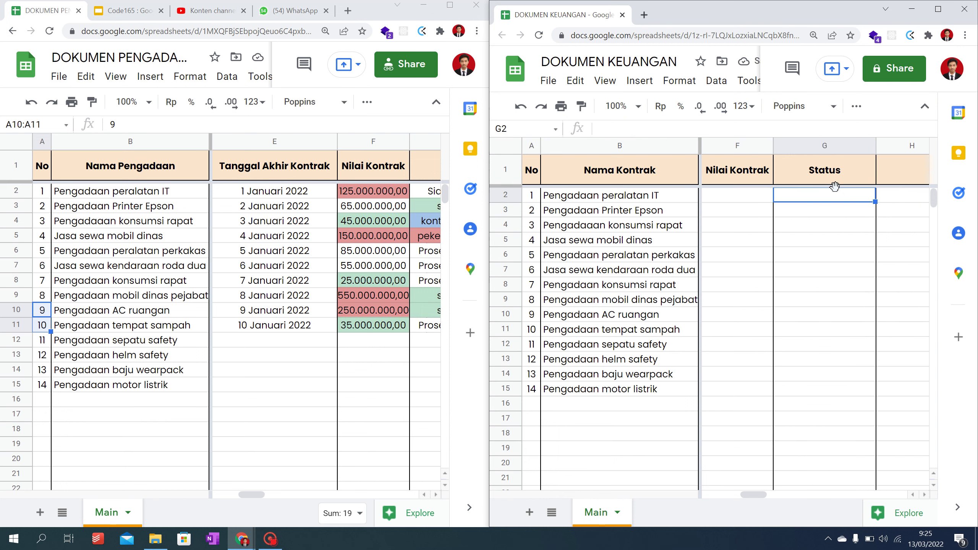
key(Left)
click(642, 124)
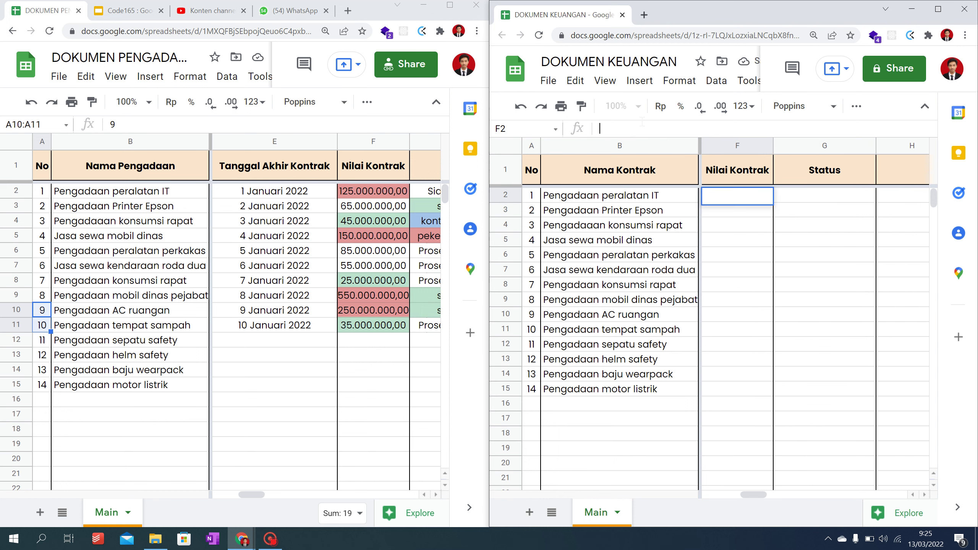
click(834, 211)
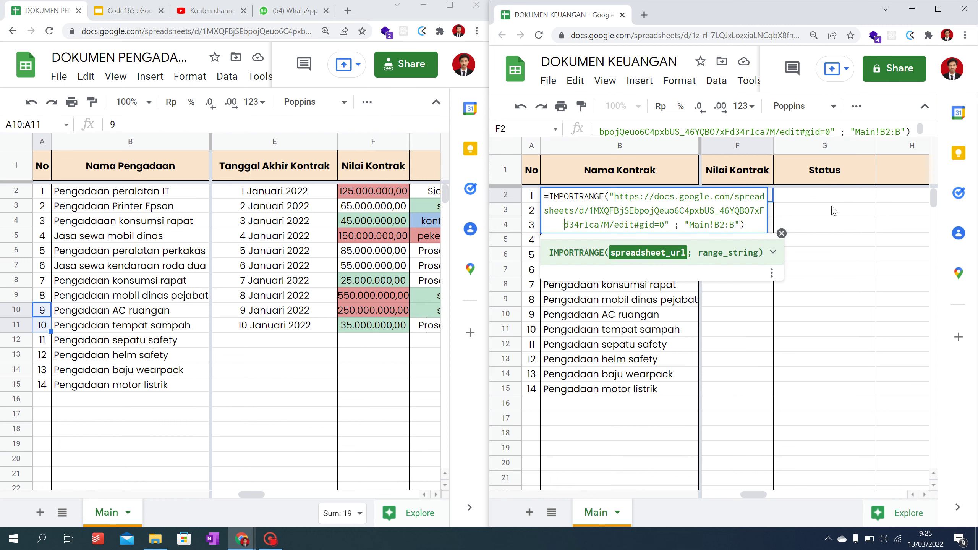
click(721, 224)
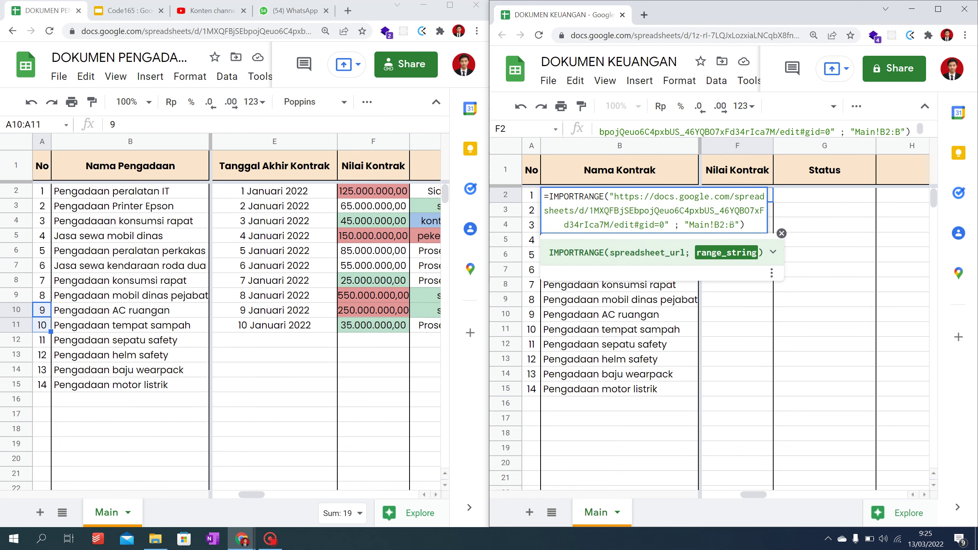
key(BackSpace)
text(F)
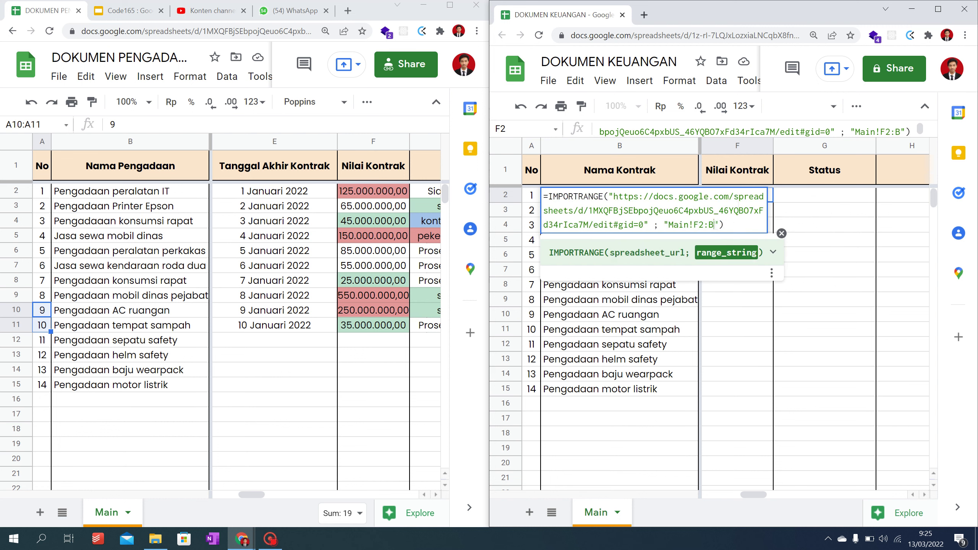
key(BackSpace)
key(Return)
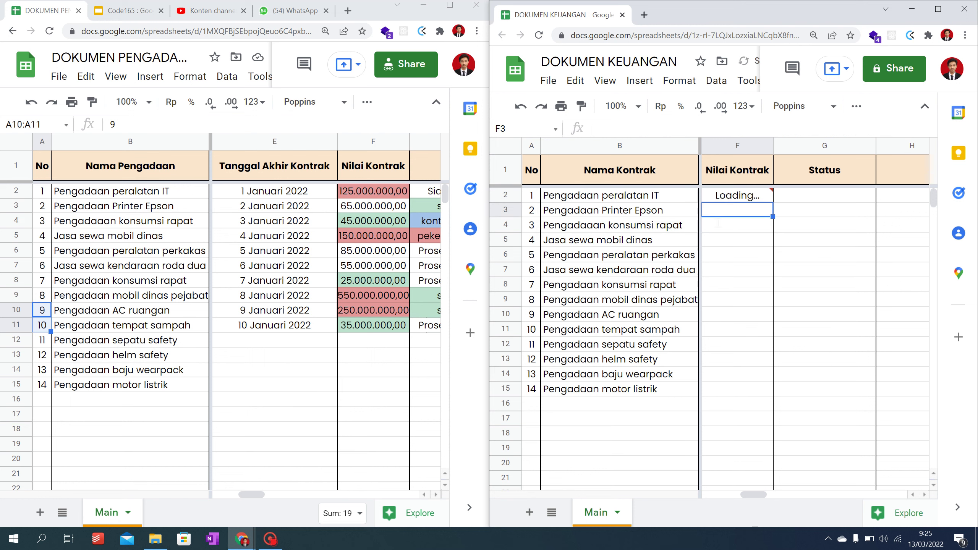
click(819, 197)
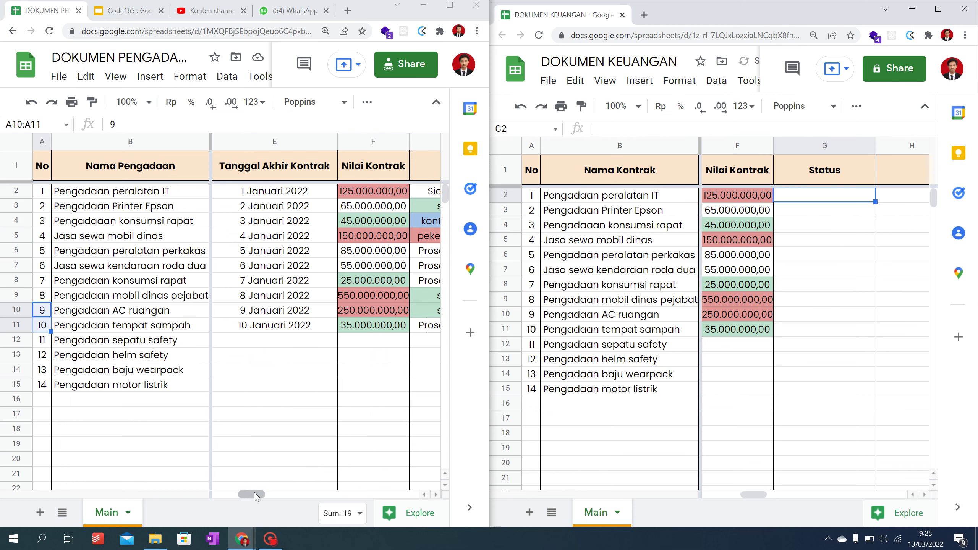
Step: Paste the IMPORTRANGE formula into G2 with range Main!G2:G to import the ten statuses
drag(254, 493, 264, 492)
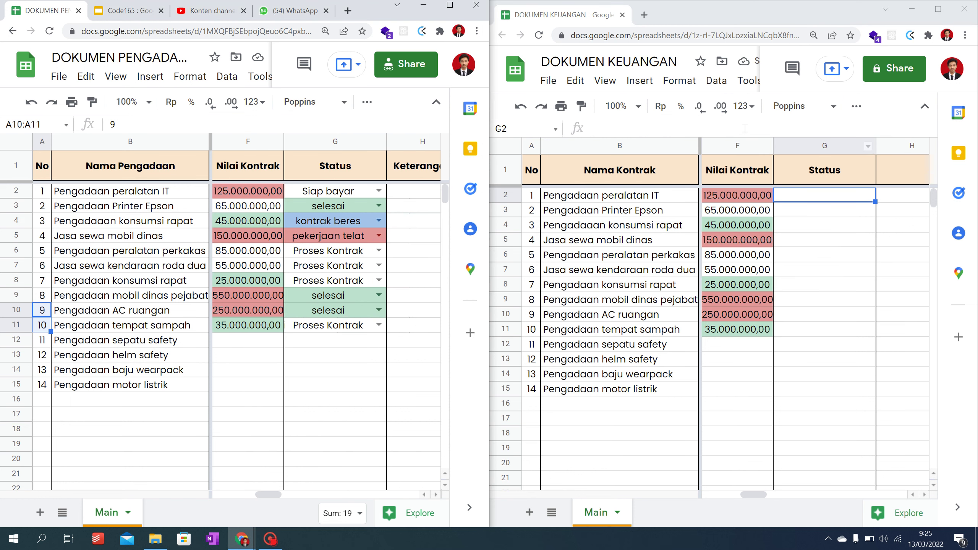
click(728, 129)
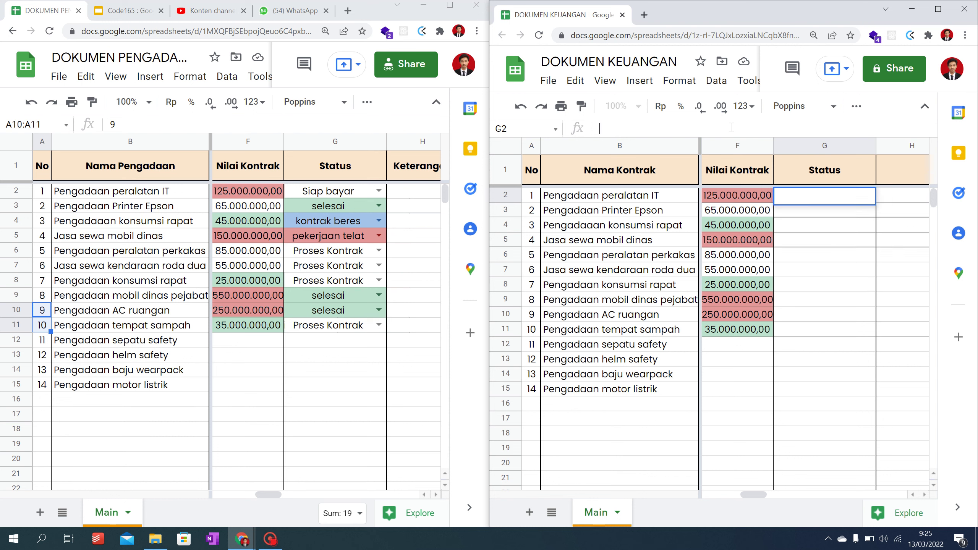
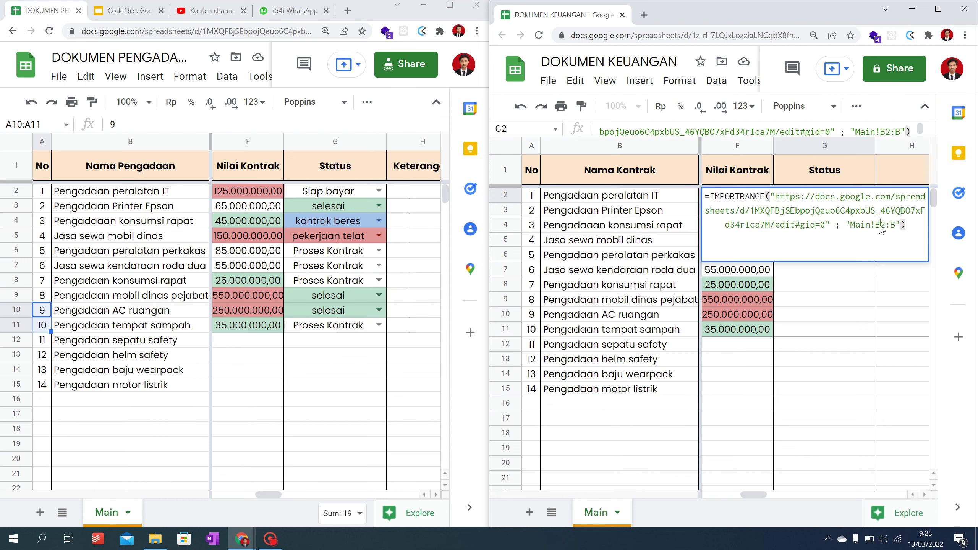
click(882, 228)
key(BackSpace)
text(G)
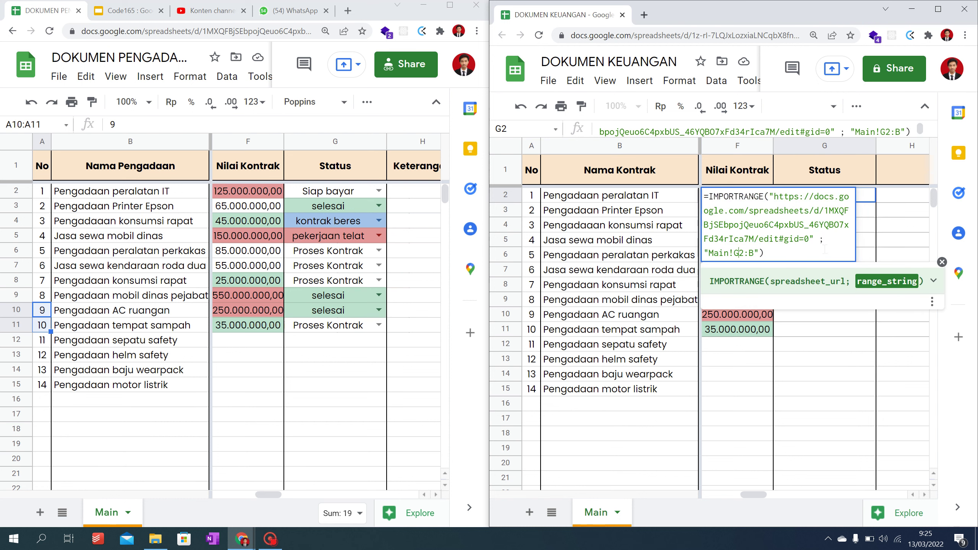
key(BackSpace)
text(G)
key(Return)
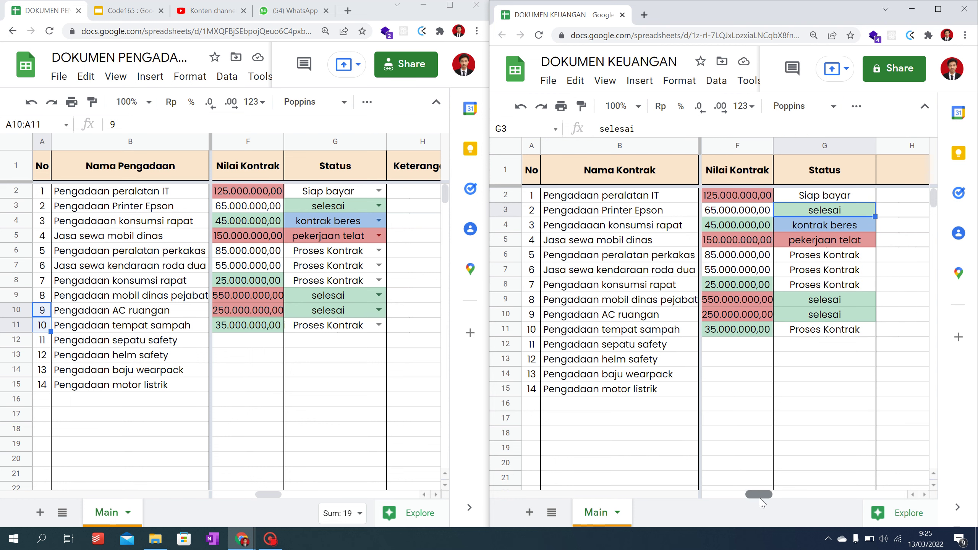
drag(762, 495, 796, 447)
click(731, 201)
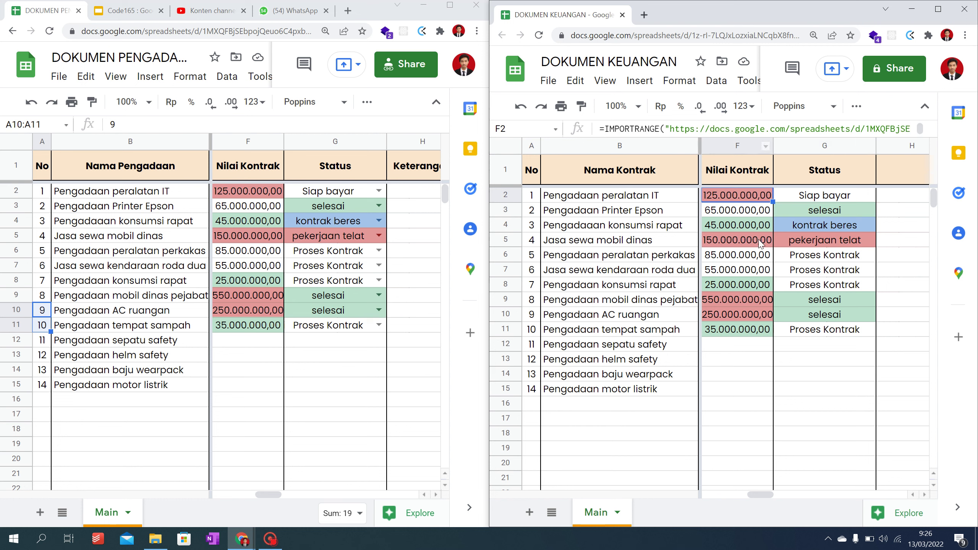
drag(738, 270, 737, 285)
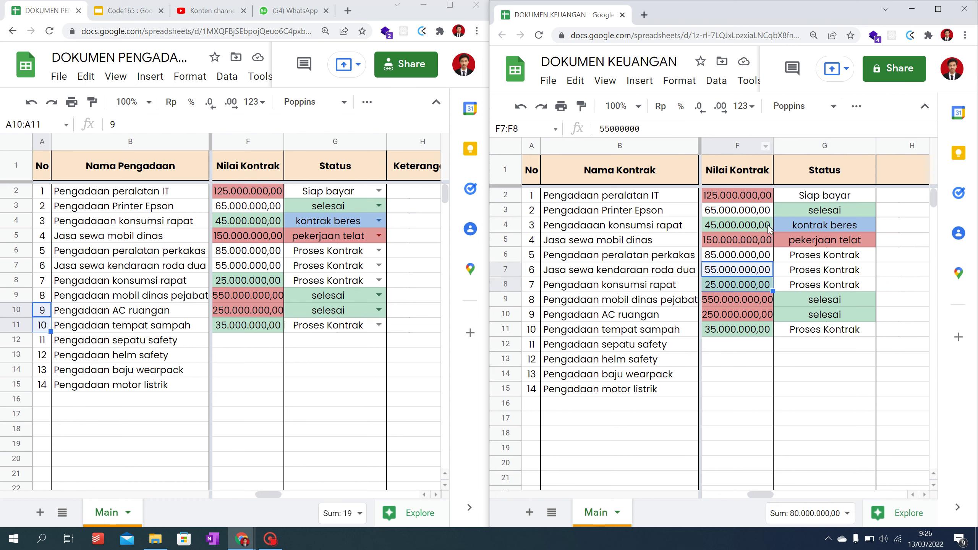
Step: Add the header 'Validasi Pembayaran' in H1 and wrap it onto two lines
click(938, 11)
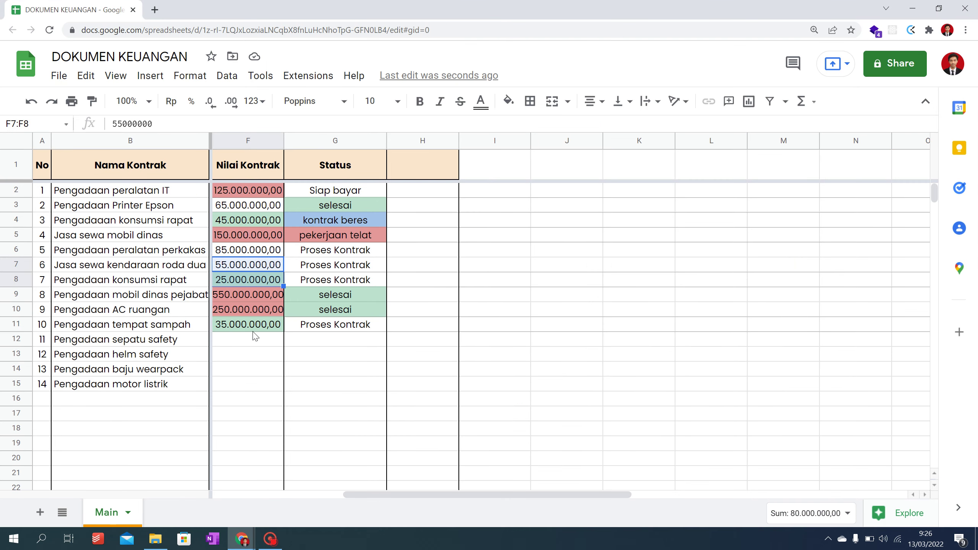
drag(567, 498, 301, 549)
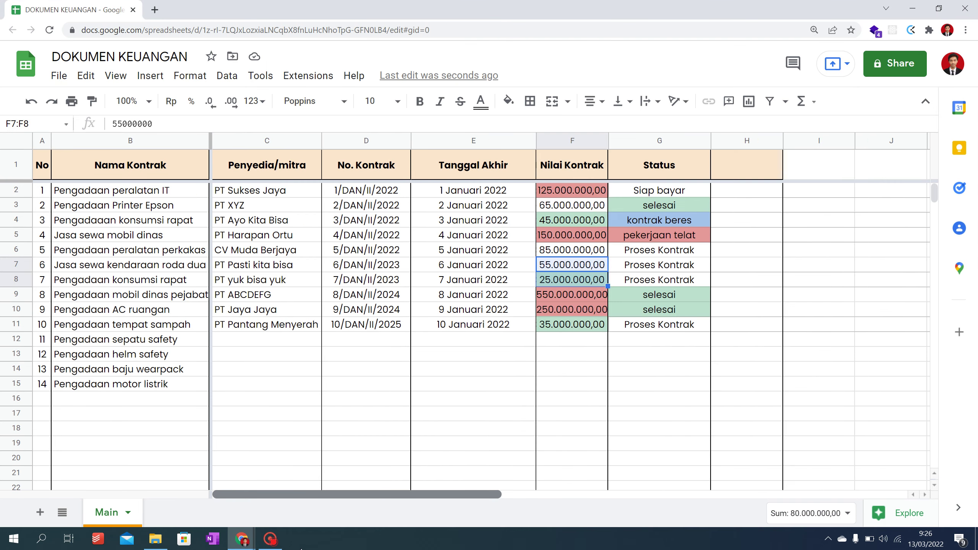
click(748, 175)
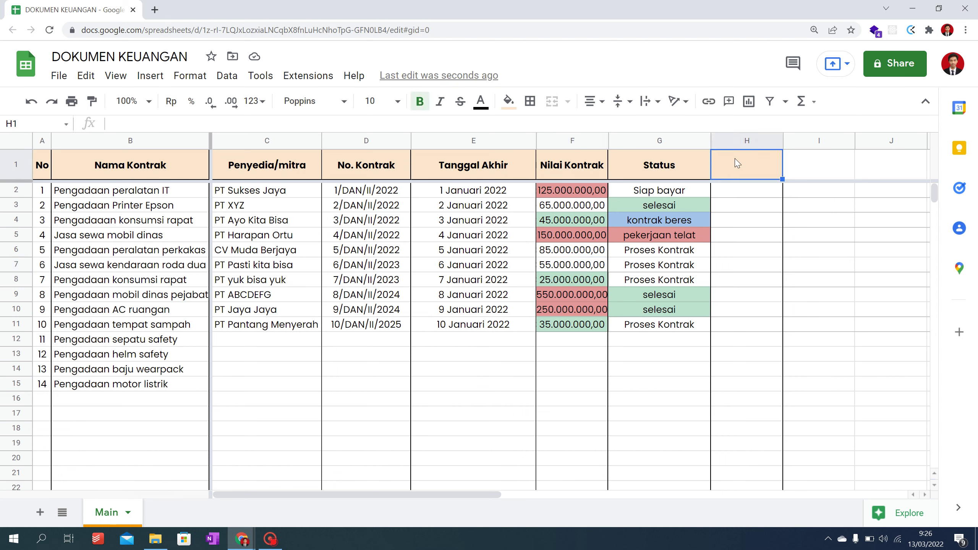
text(V)
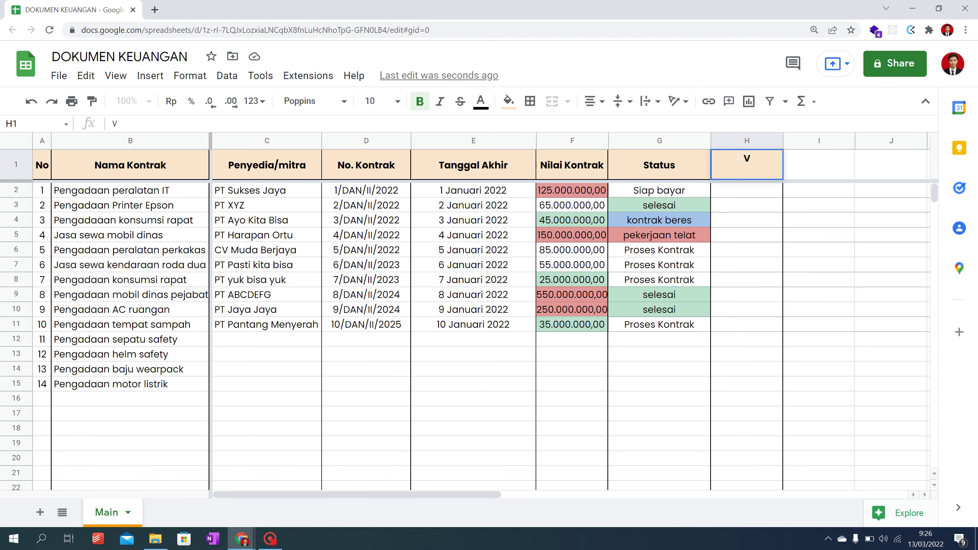
text(alidasi Pembayaran)
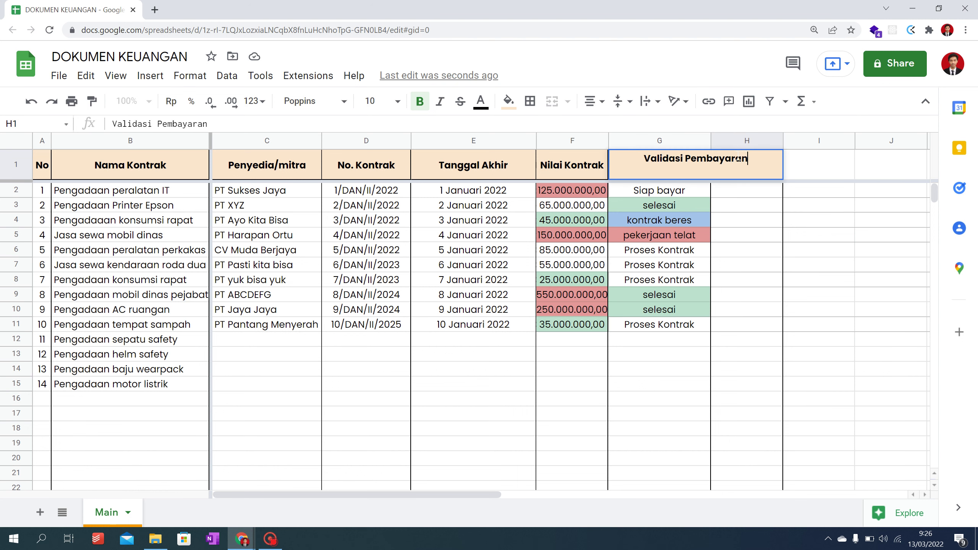
key(Return)
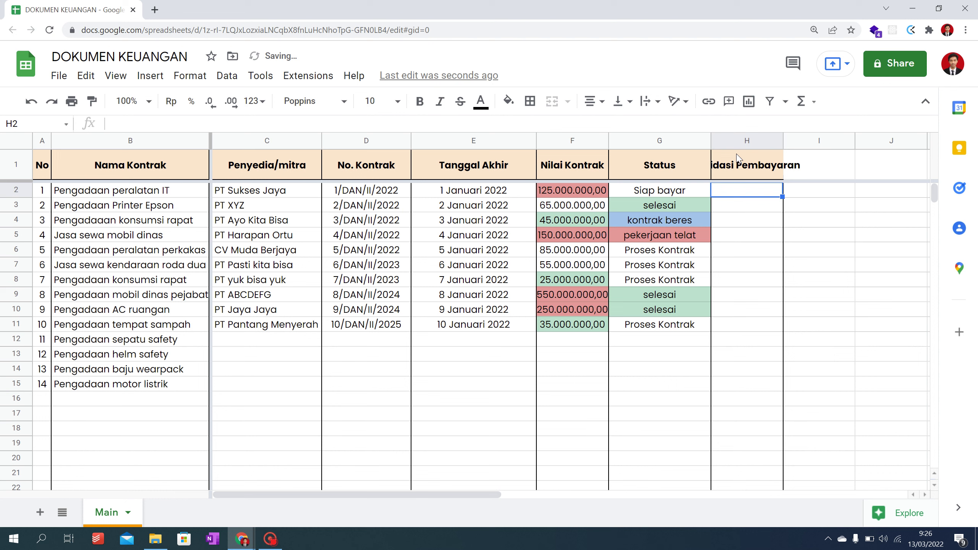
click(738, 158)
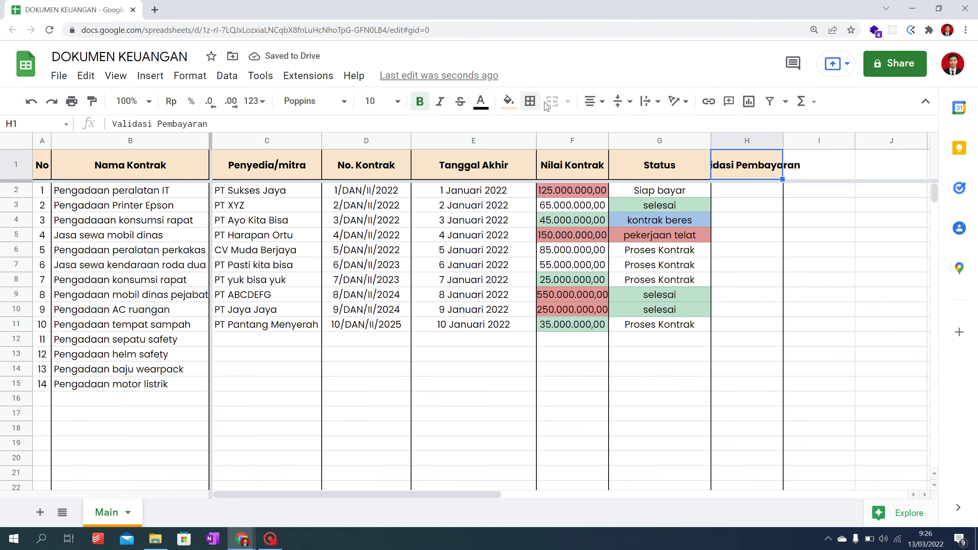
click(656, 107)
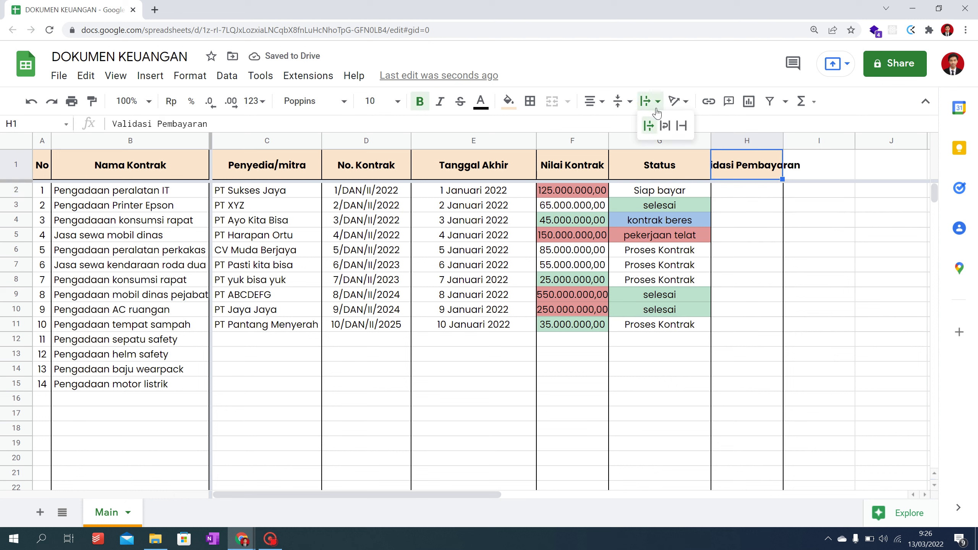
click(665, 126)
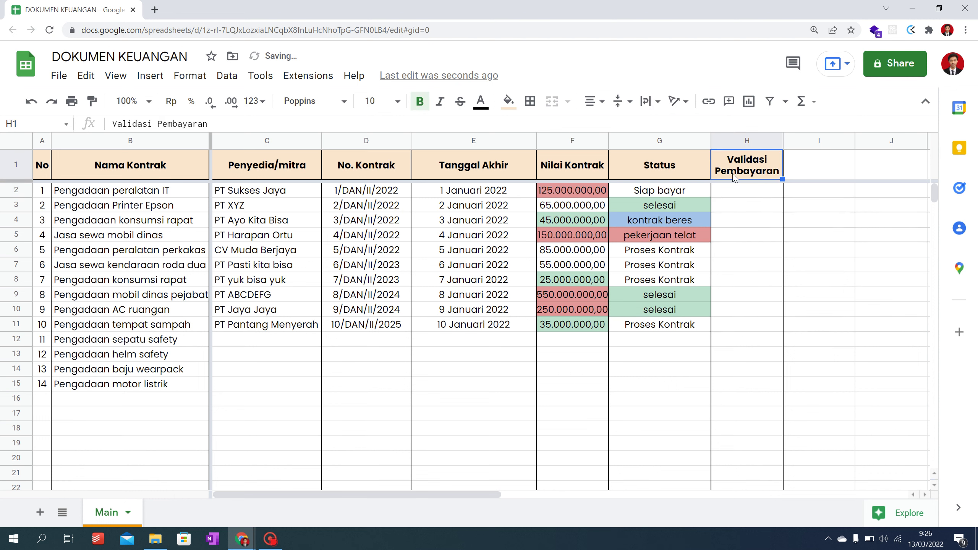
click(745, 198)
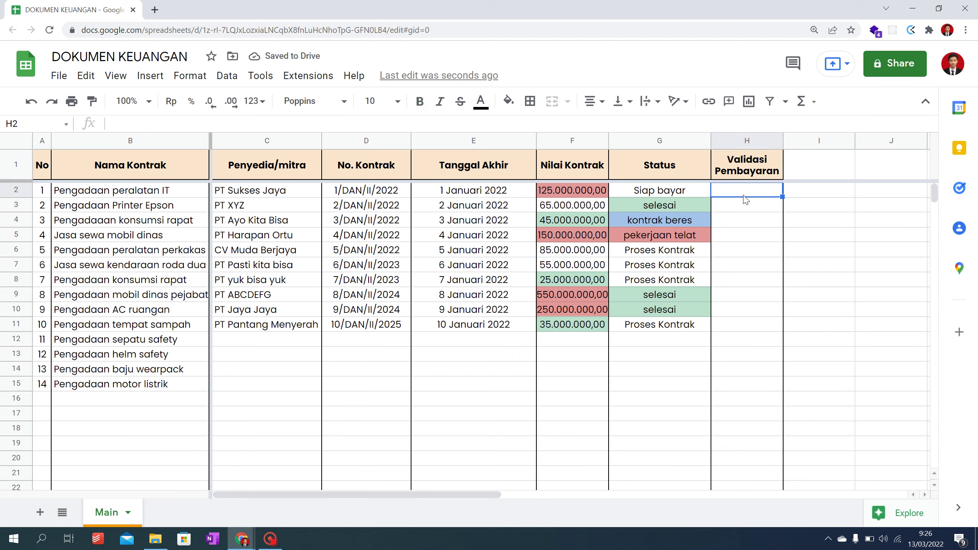
Step: Enter 'Proses Pembayaran' in H2 and 'sudah transfer' in H3 and H4
text(S)
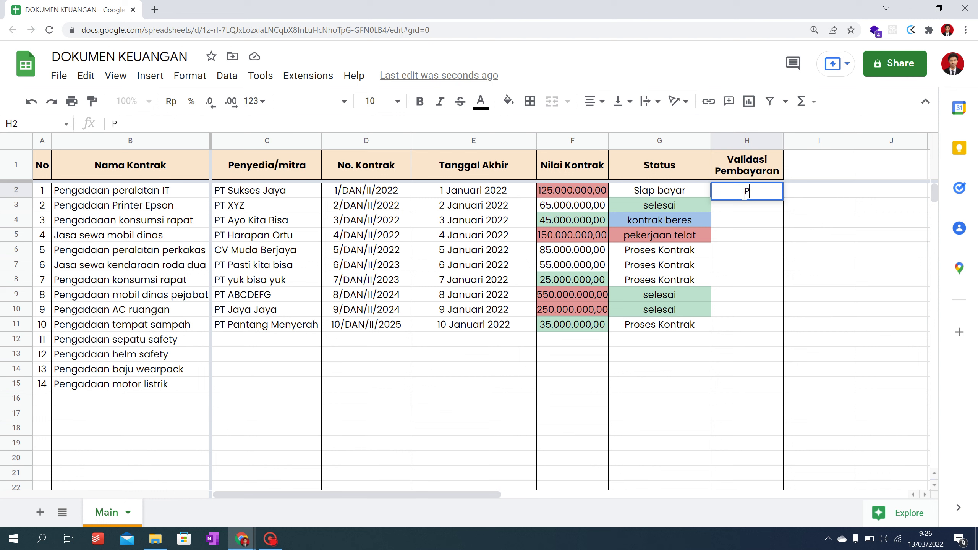
text(Proses Pembayaran)
key(Return)
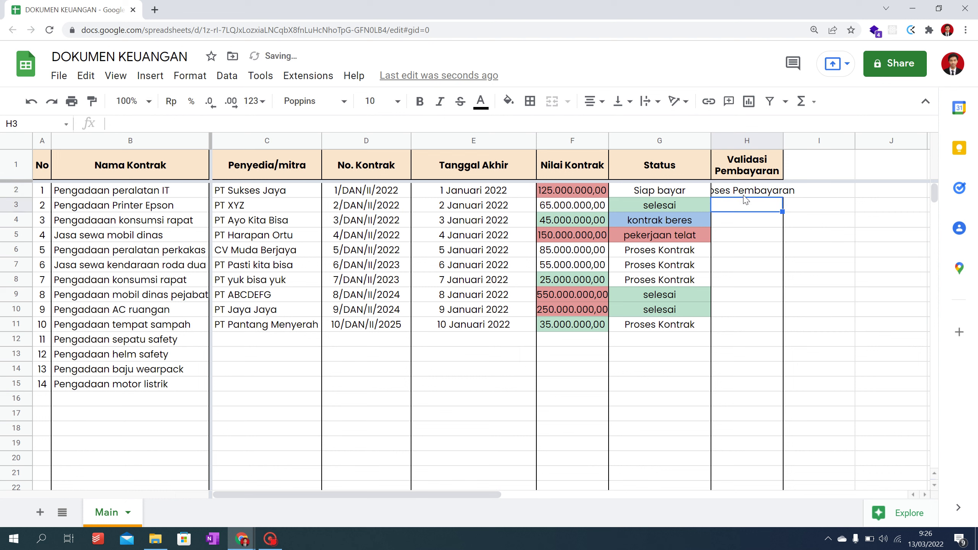
text(sudah transfer)
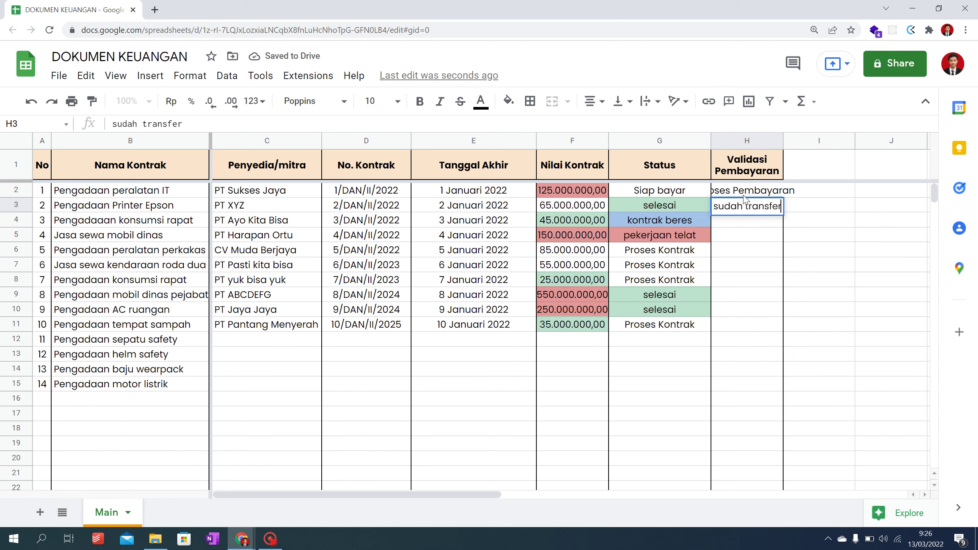
key(Return)
text(sudah transfer)
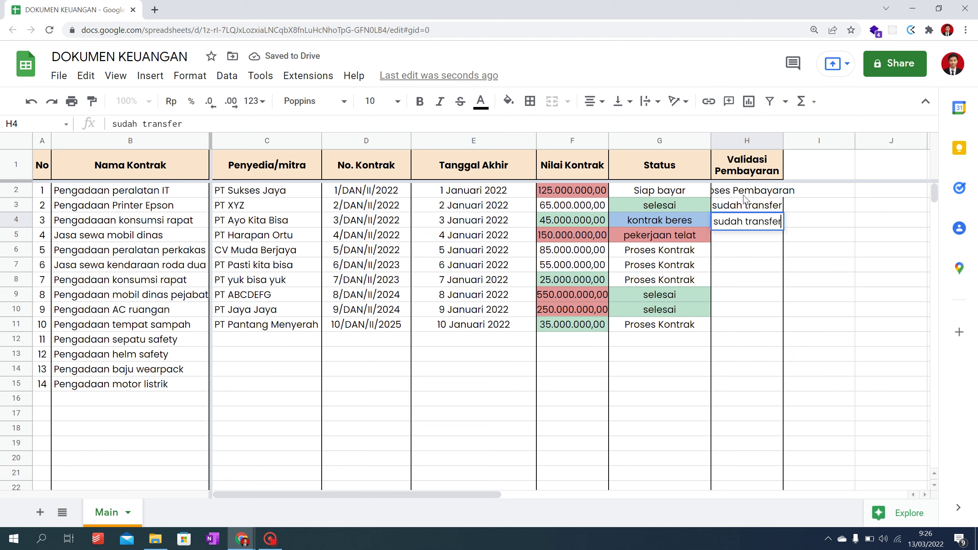
key(Return)
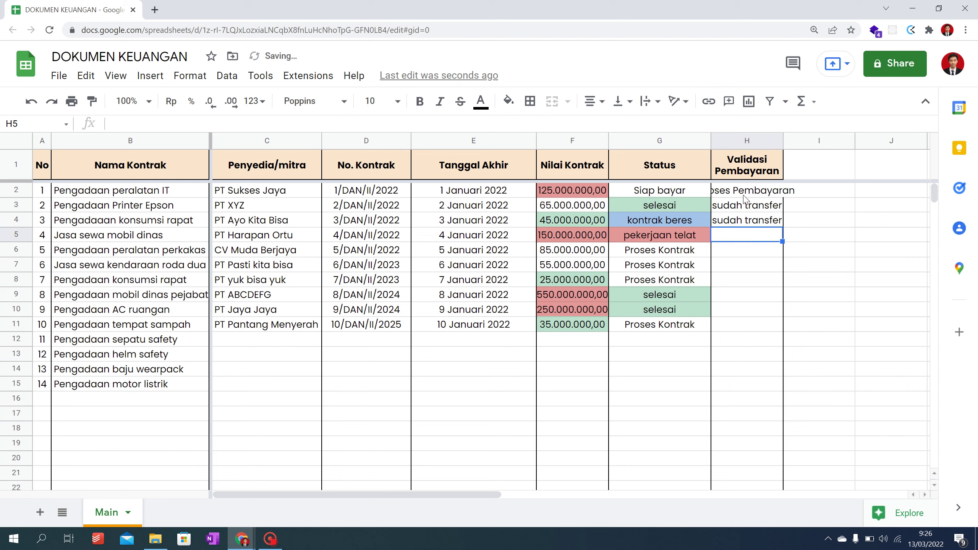
Step: Fill H5:H10 with 'sudah transfer' by copying H3:H4
key(Up)
key(Up)
key(shift+Down)
key(ctrl+c)
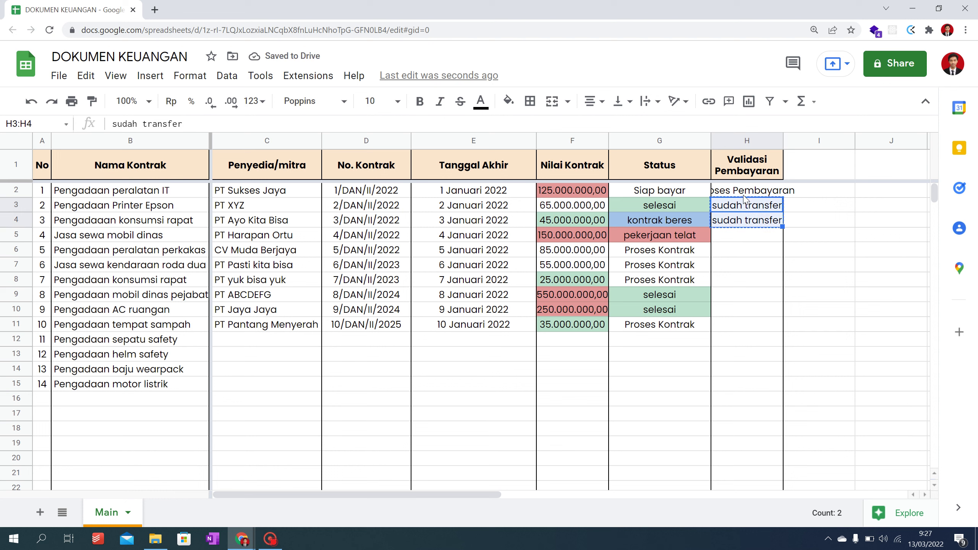
key(Down)
key(Down)
key(shift+Down)
key(shift+Down)
key(shift+Down)
key(shift+Down)
key(shift+Down)
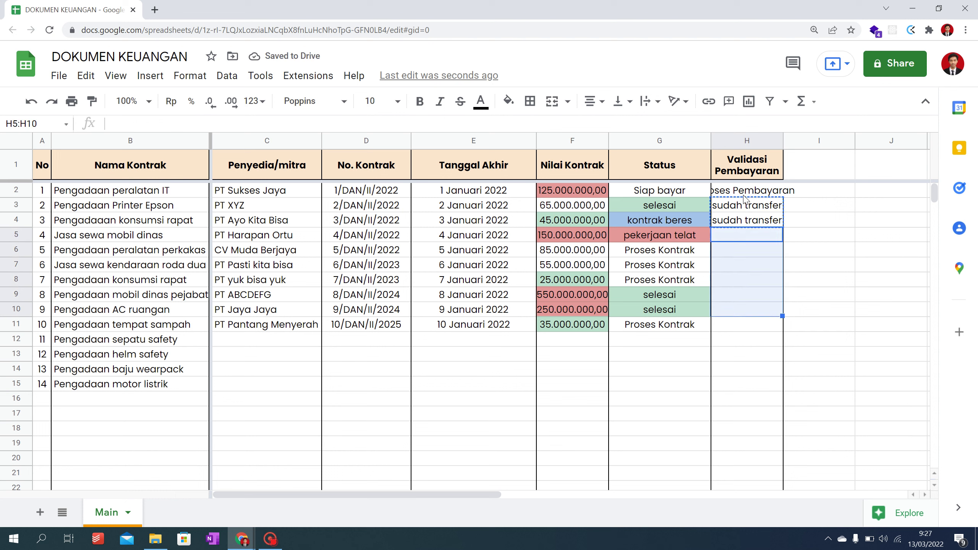
key(ctrl+v)
key(Down)
key(Down)
key(Down)
key(Down)
key(Down)
key(Down)
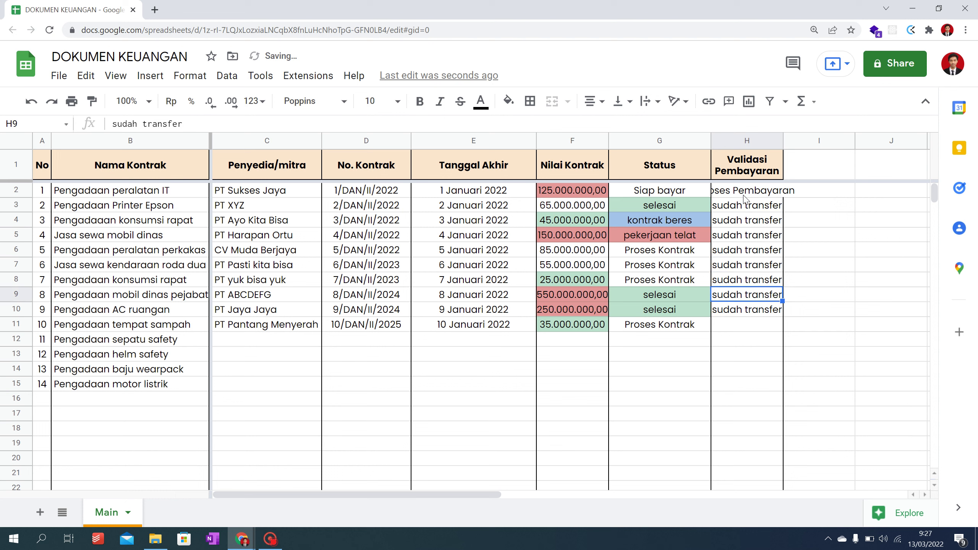
Step: Copy 'Proses Pembayaran' into H11 and auto-fit the width of column H
click(746, 194)
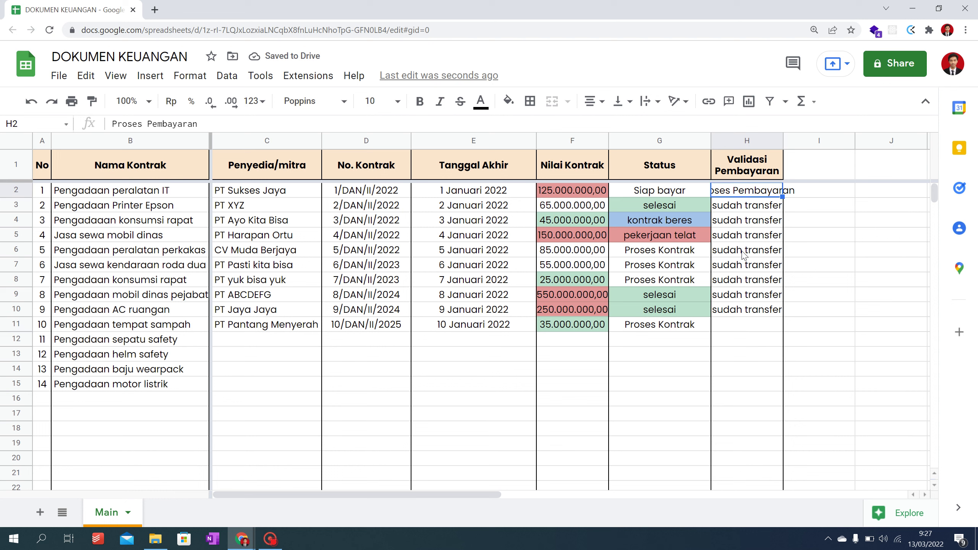
key(ctrl+c)
click(734, 325)
key(ctrl+v)
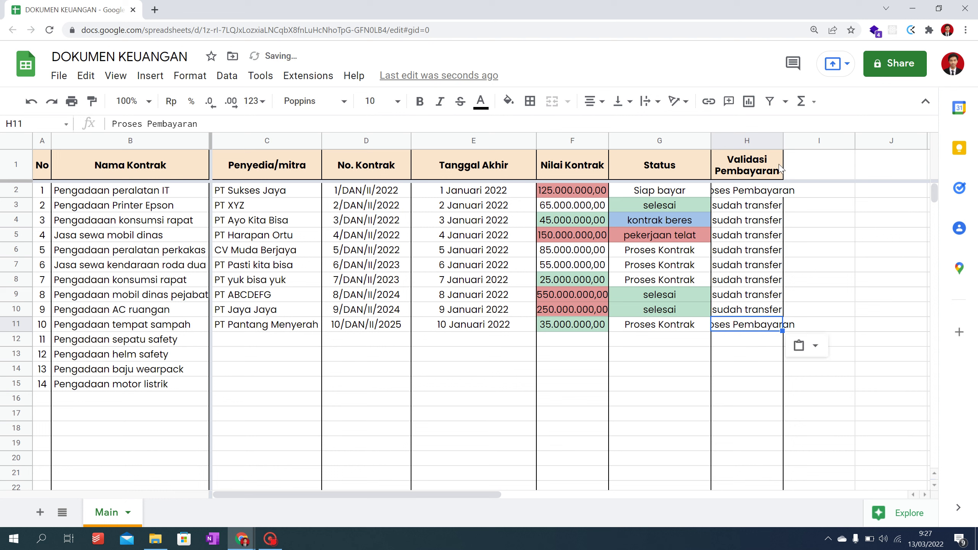
drag(782, 136, 782, 137)
double_click(782, 136)
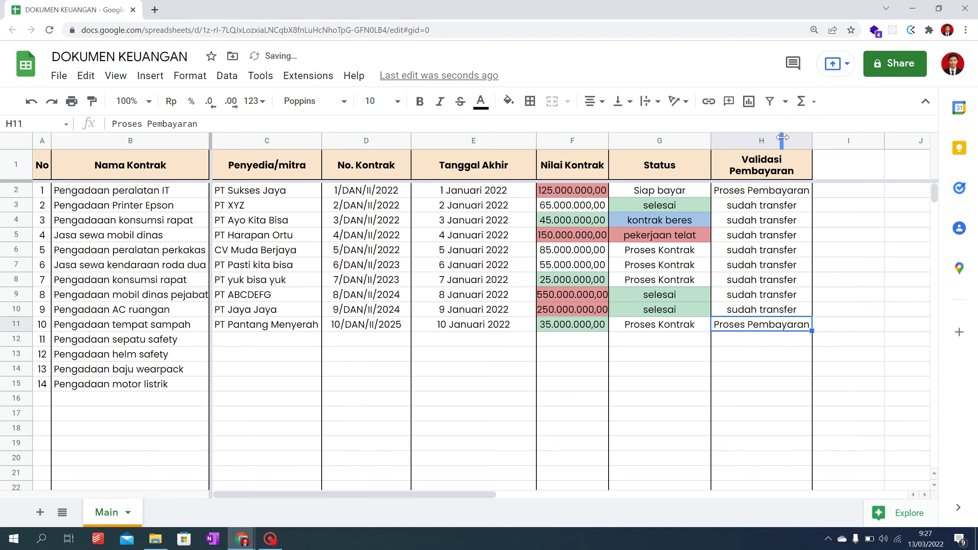
click(782, 266)
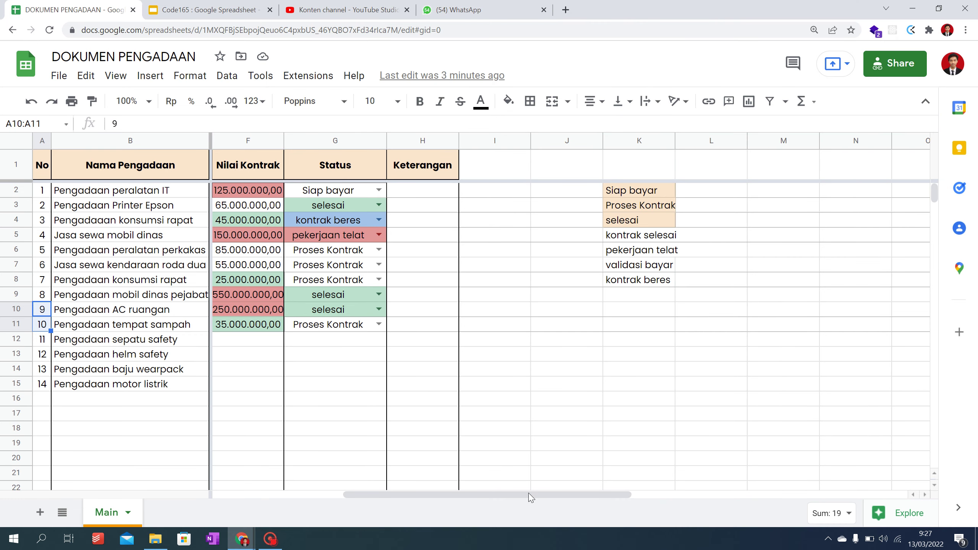
Step: Extend the H1 header to 'Keterangan dari keuangan', removing the stray trailing backslash
mouse_move(532, 495)
mouse_down()
mouse_move(514, 496)
mouse_move(525, 495)
mouse_up()
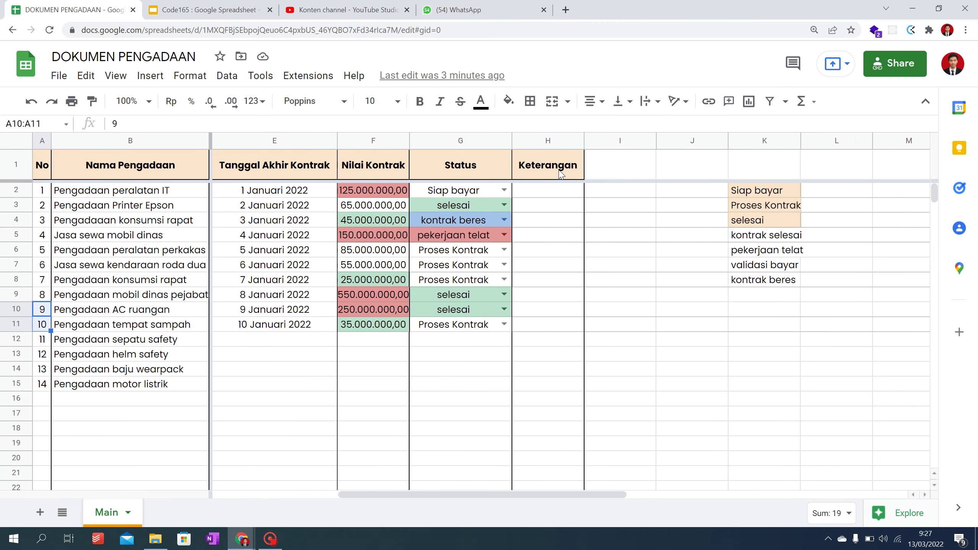
double_click(577, 165)
text(d)
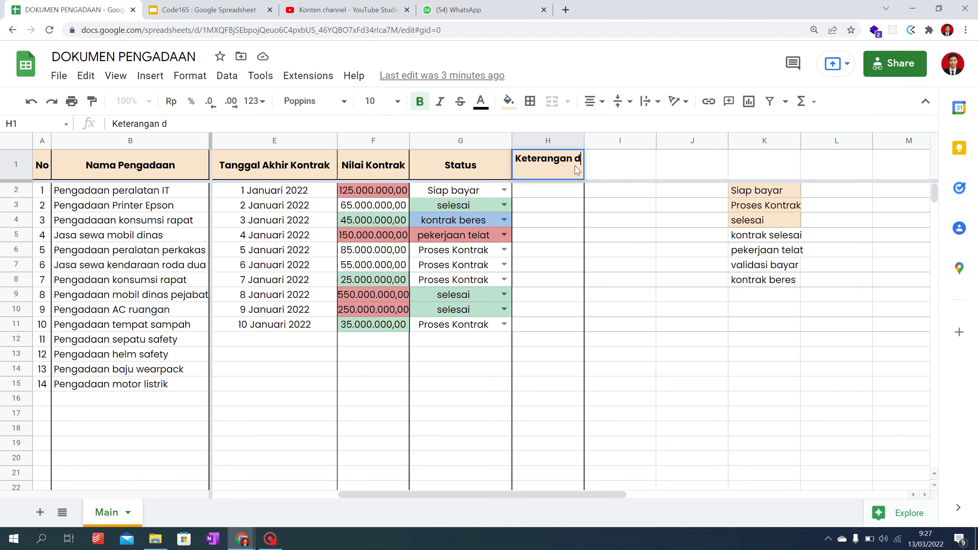
text(ari)
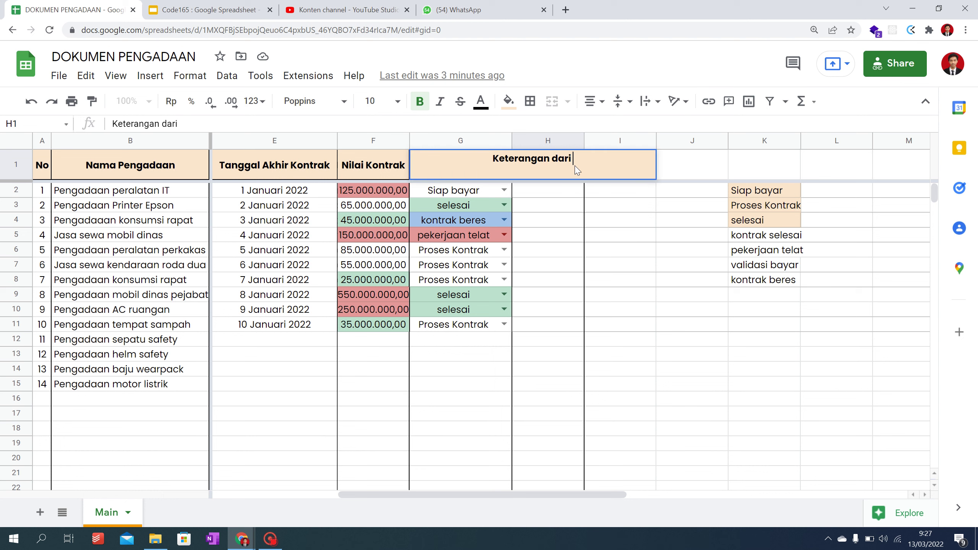
text( keuangan \)
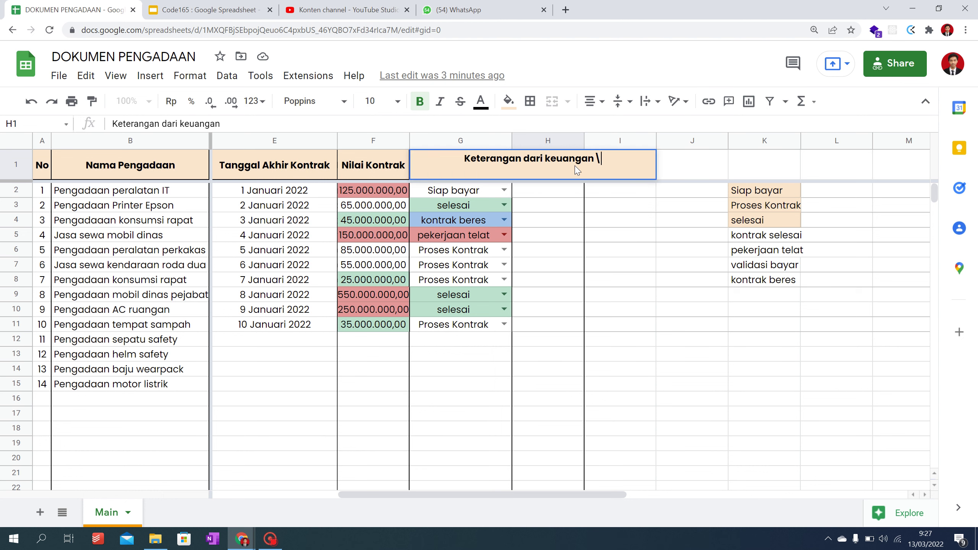
key(Return)
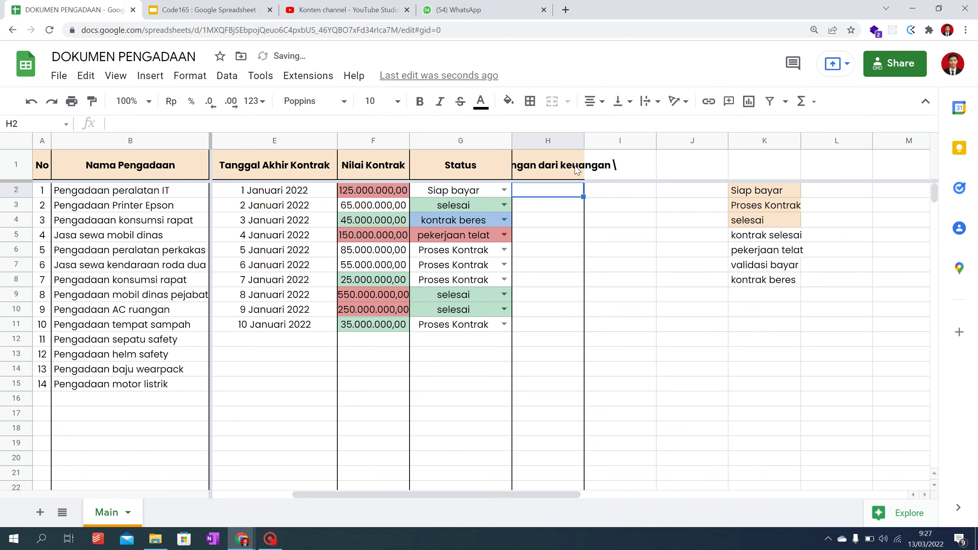
double_click(577, 170)
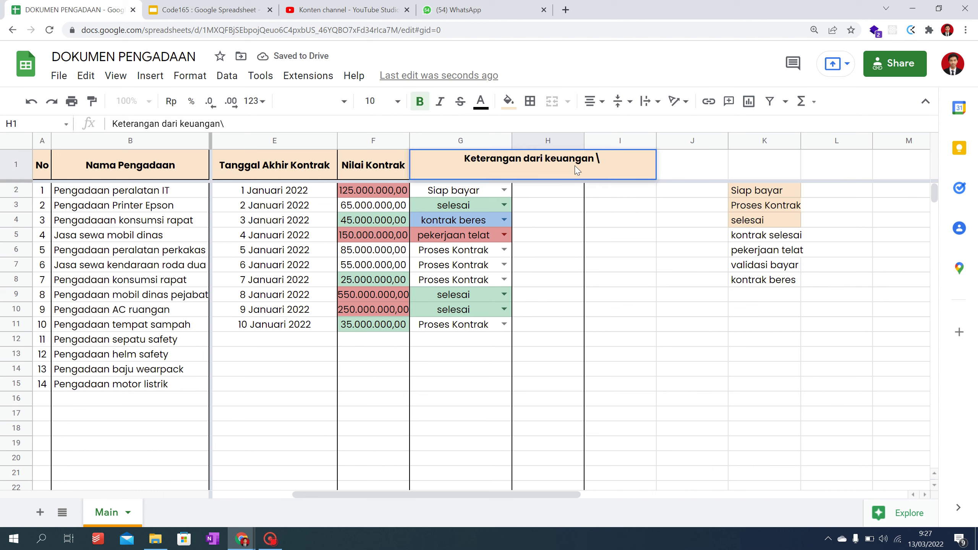
key(BackSpace)
key(BackSpace)
key(Return)
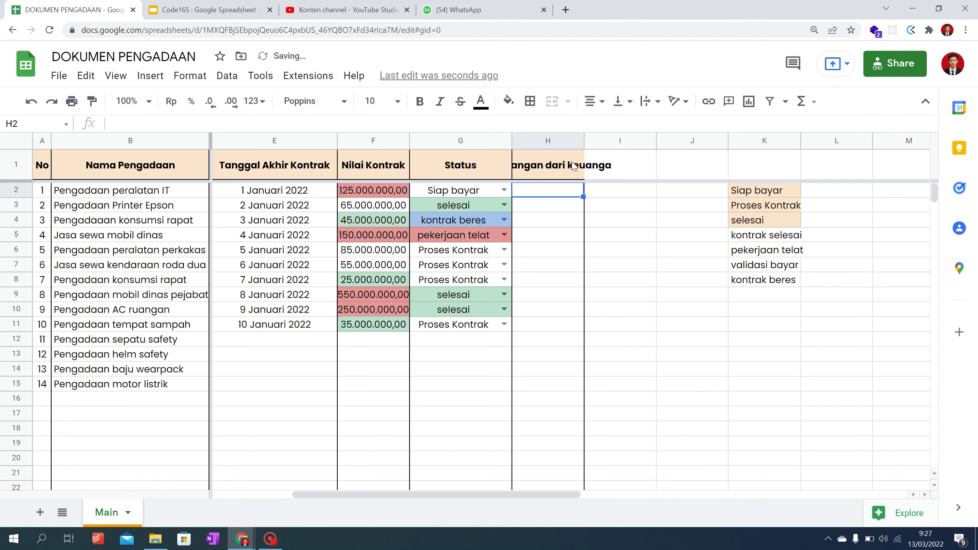
Step: Wrap the H1 header text onto two lines
click(561, 165)
click(649, 101)
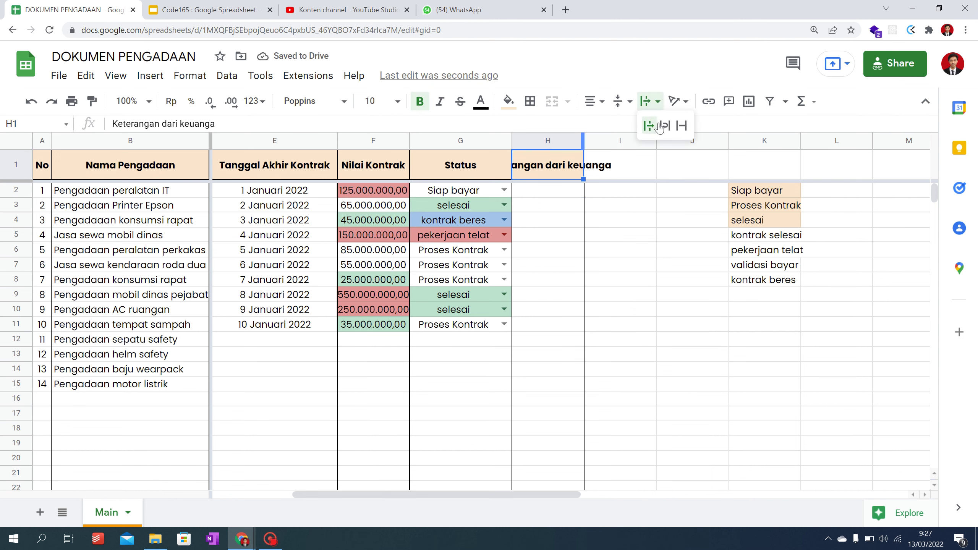
click(664, 127)
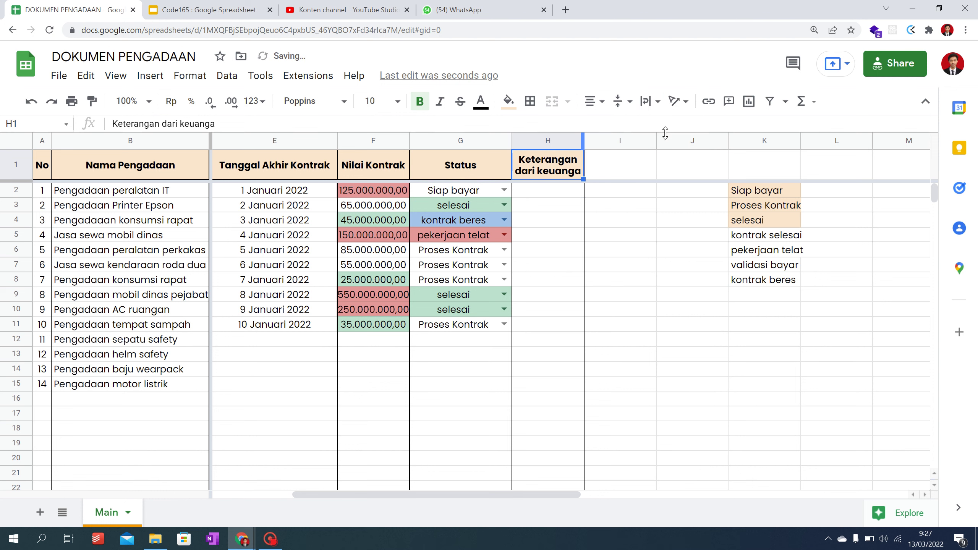
click(561, 193)
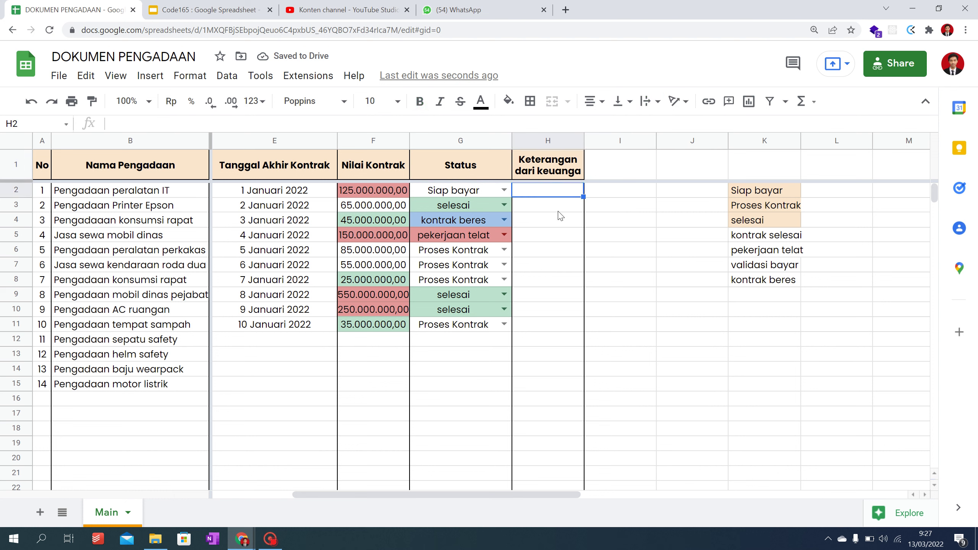
Step: Start =IMPORTRANGE in H2 with DOKUMEN KEUANGAN's copied URL as the first argument
text(=)
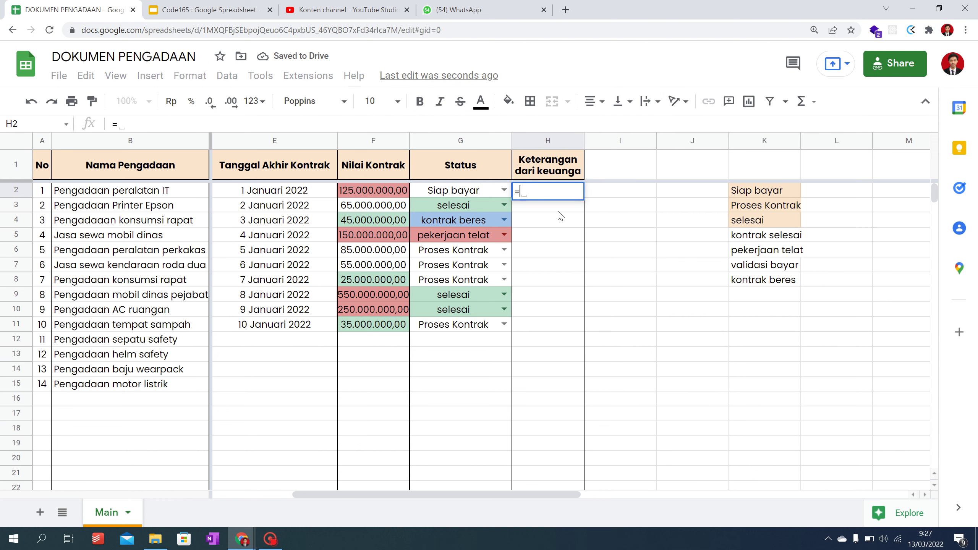
text(IMPORTRANGE()
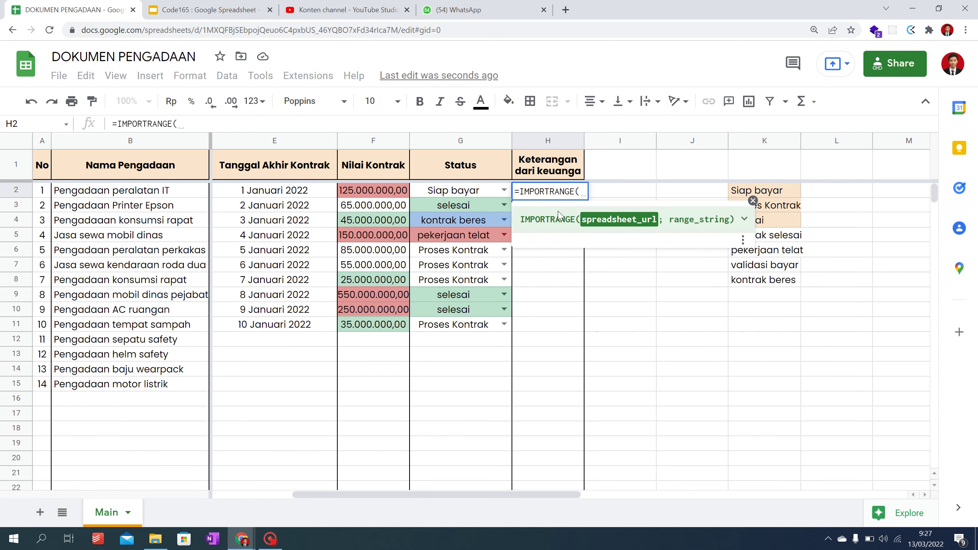
key(alt+Tab)
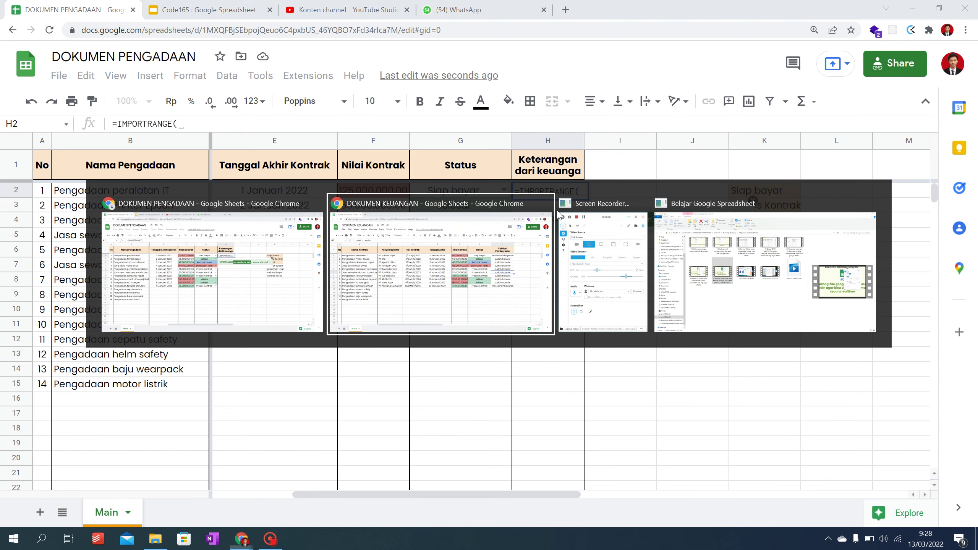
click(378, 32)
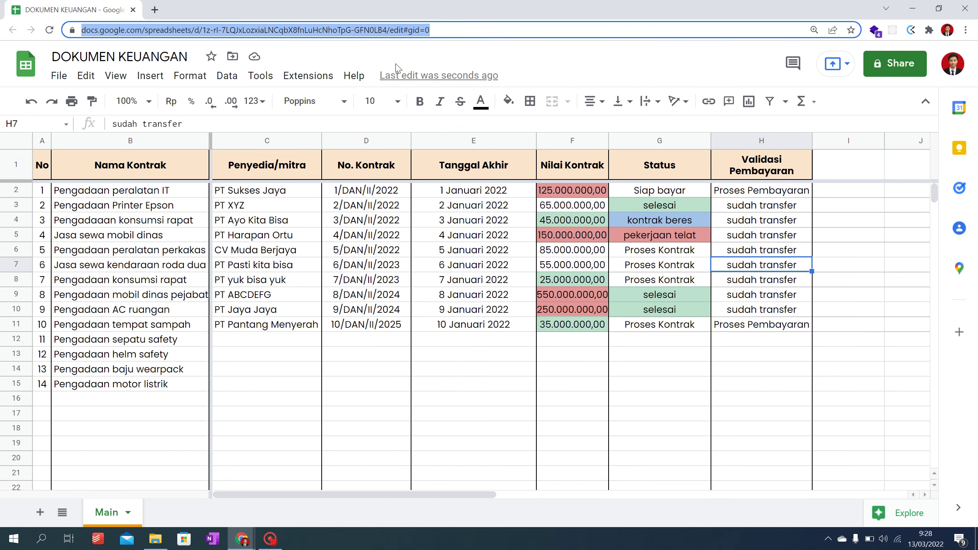
key(alt+Tab)
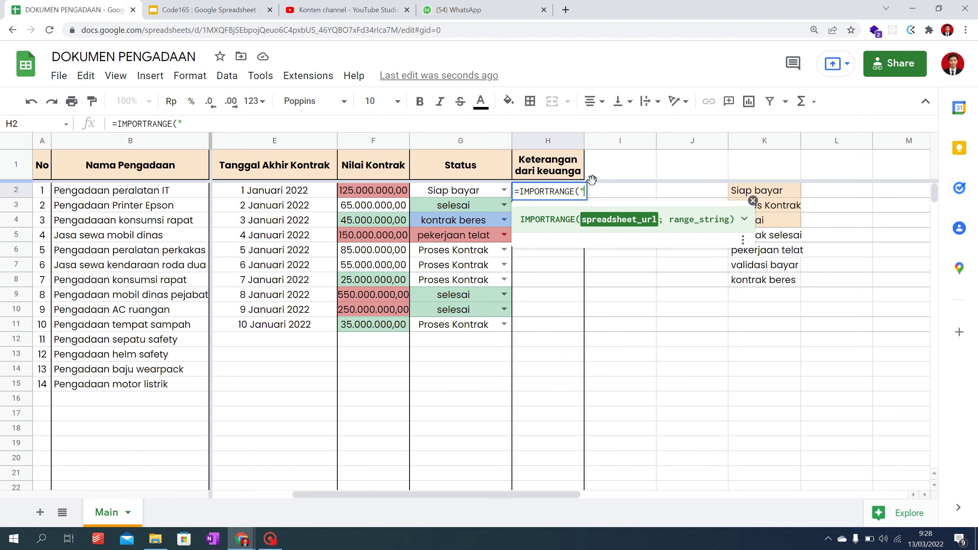
text("")
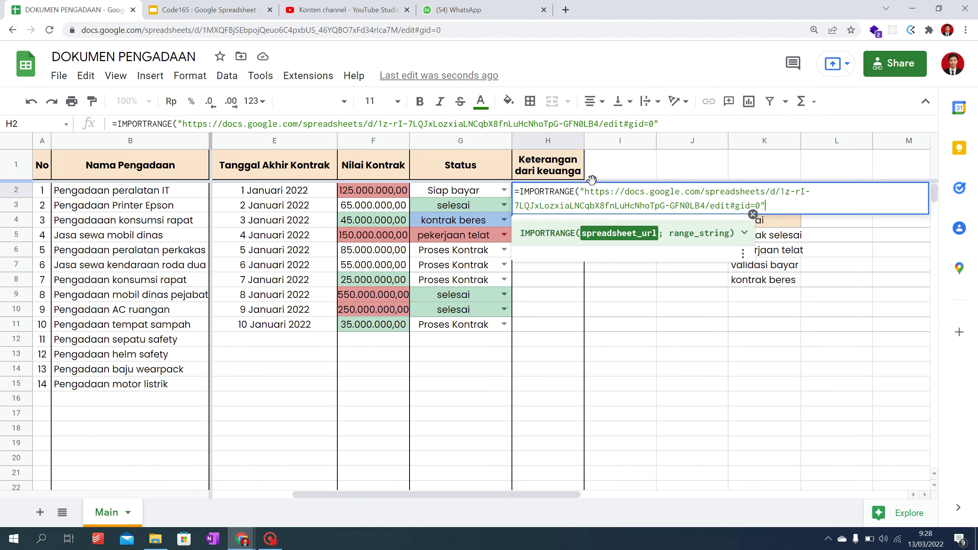
text(; )
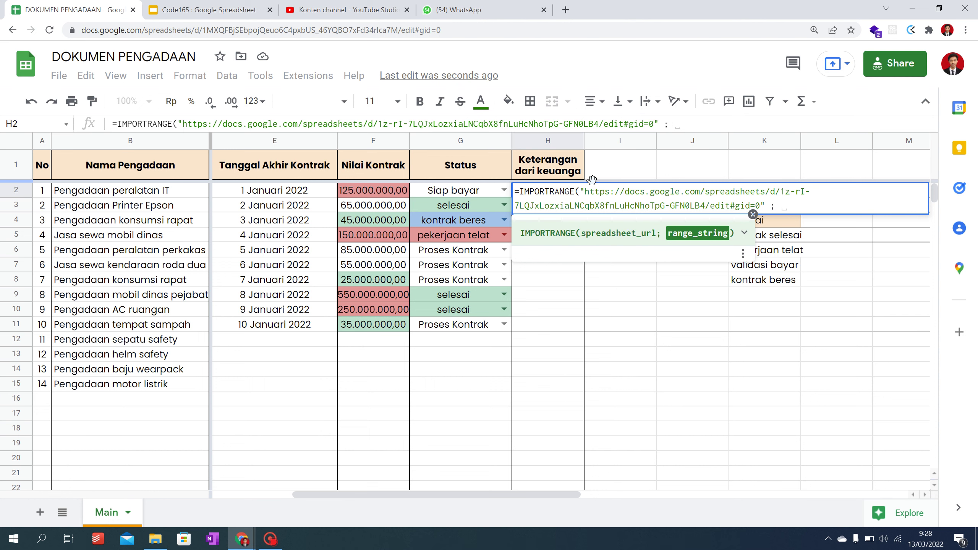
text("")
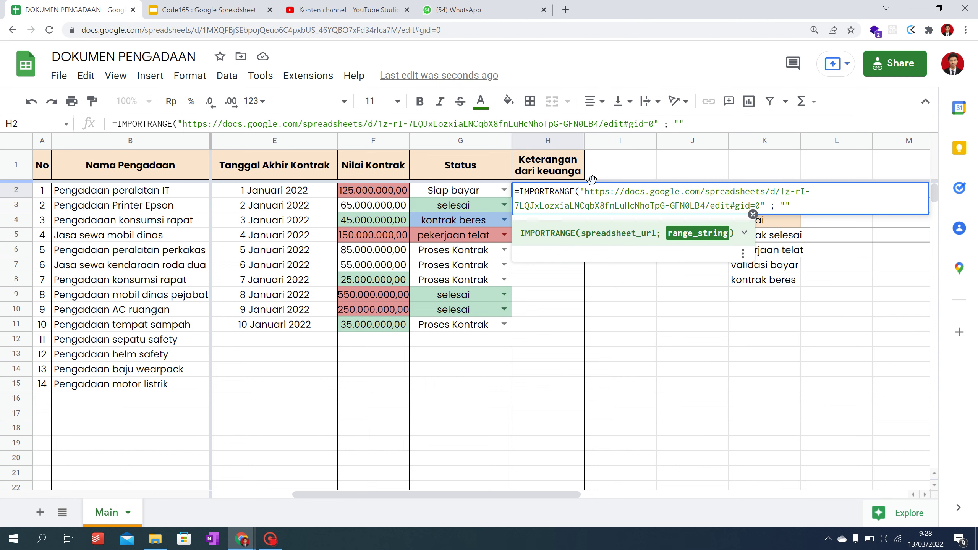
key(alt+Tab)
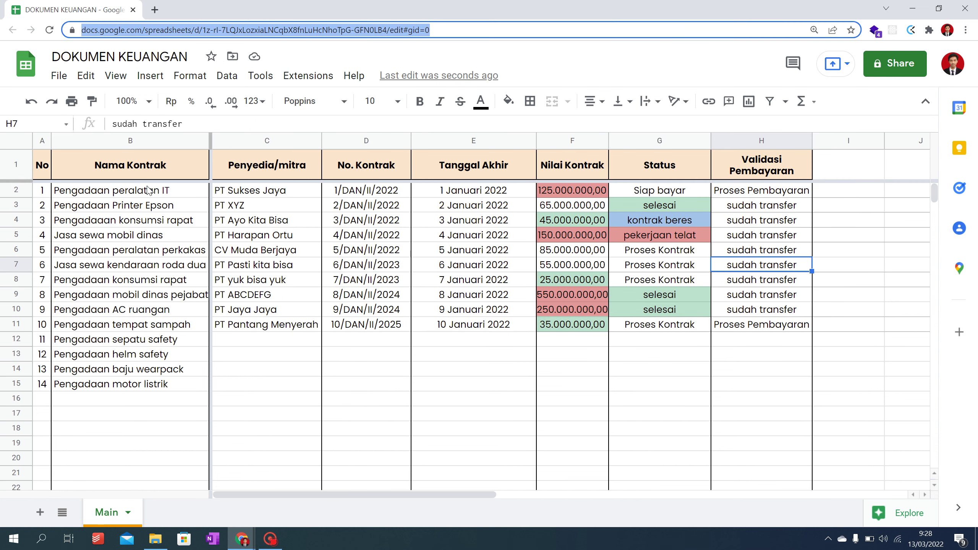
Step: Rename DOKUMEN KEUANGAN's Main sheet to DATA
right_click(109, 517)
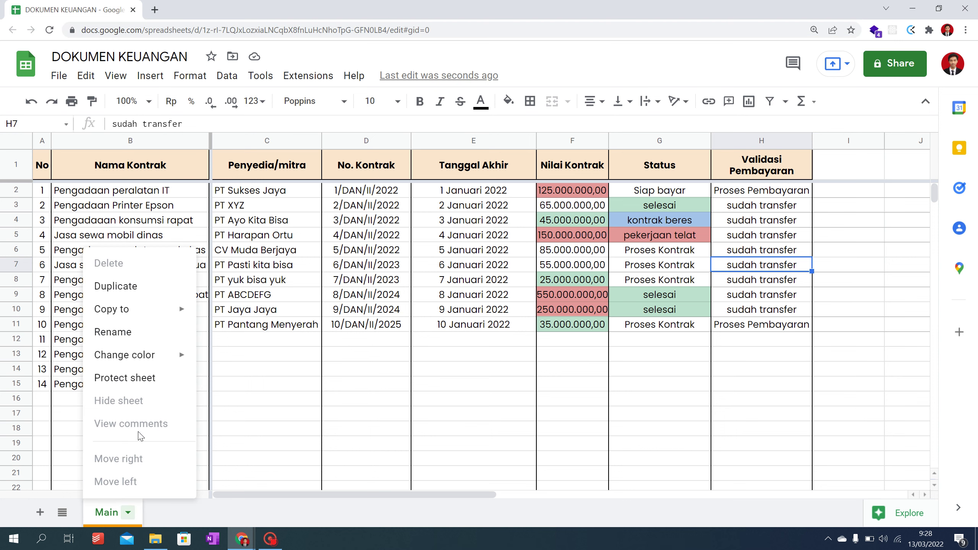
click(156, 334)
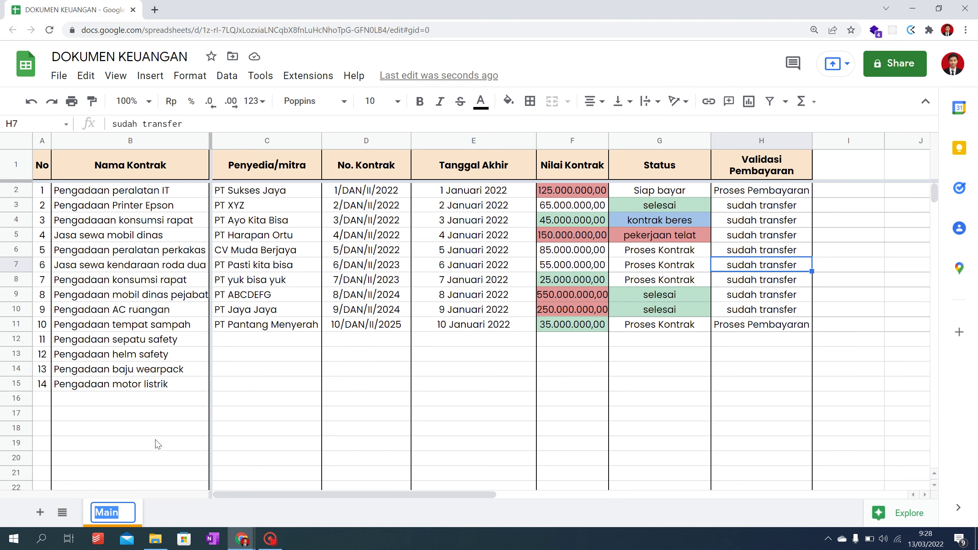
text(data)
key(BackSpace)
key(BackSpace)
key(BackSpace)
key(BackSpace)
text(DATA)
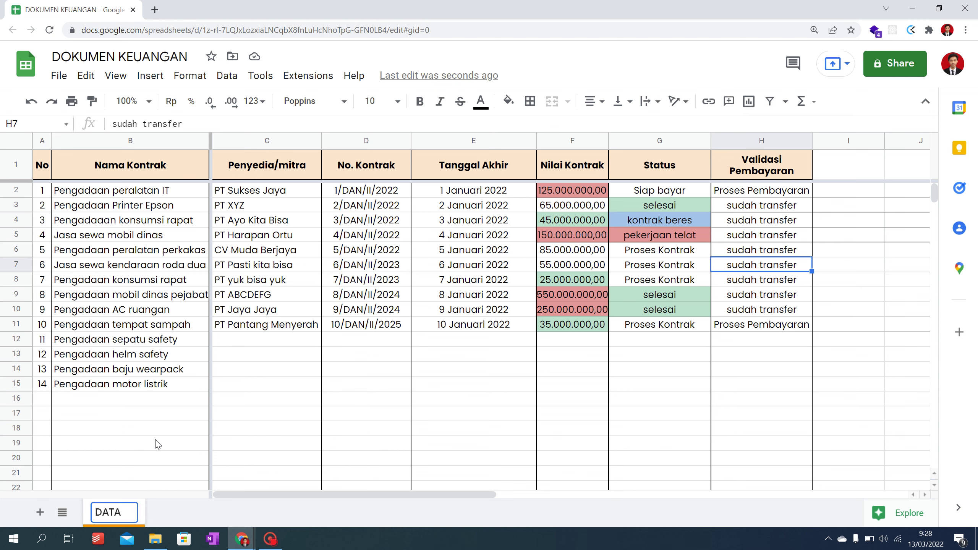
key(Return)
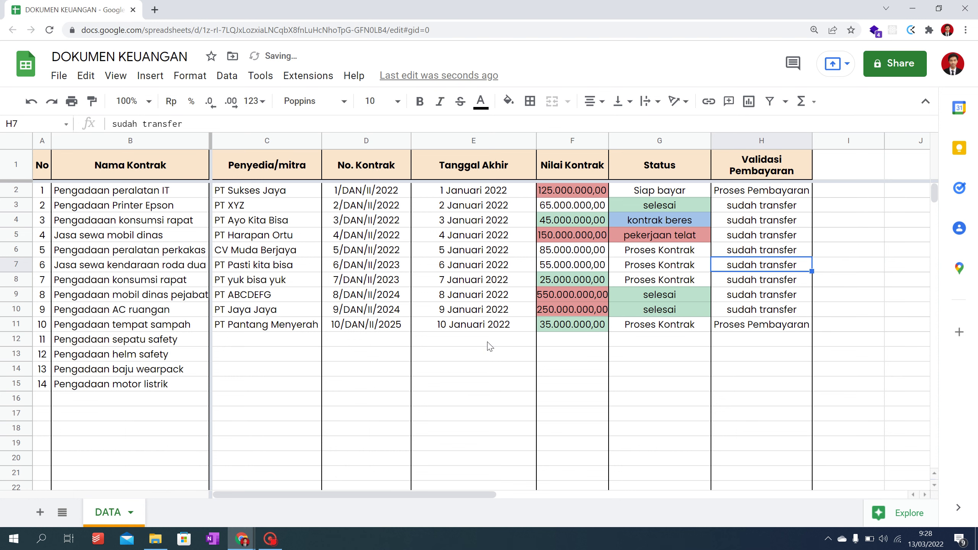
key(alt+Tab)
Step: Finish the H2 IMPORTRANGE formula with range "DATA!H2:H" and commit it
text(D)
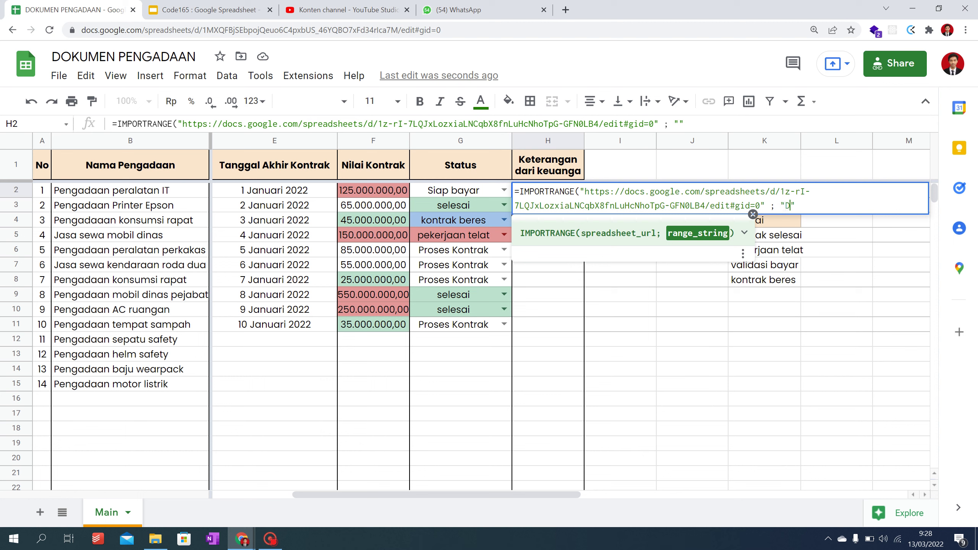
text(ATA!)
key(alt+Tab)
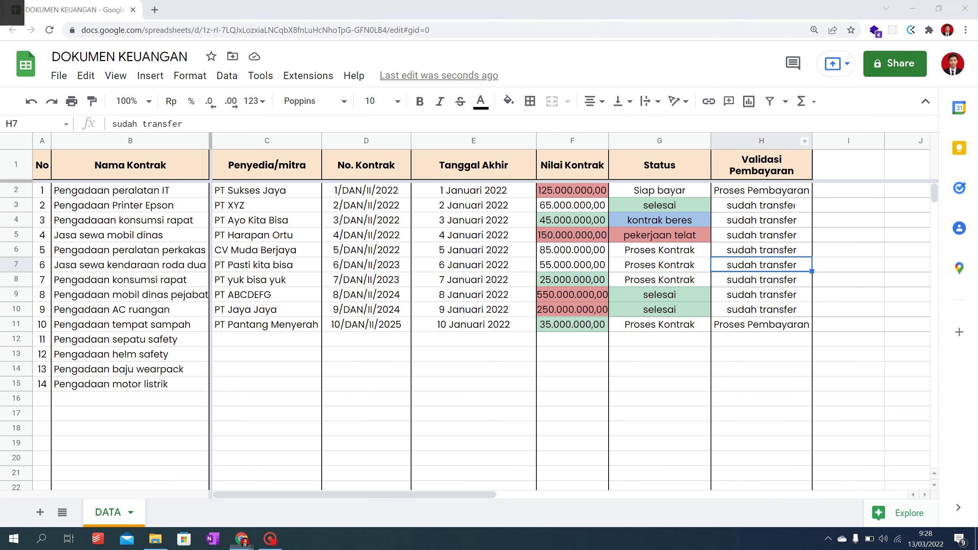
key(alt+Tab)
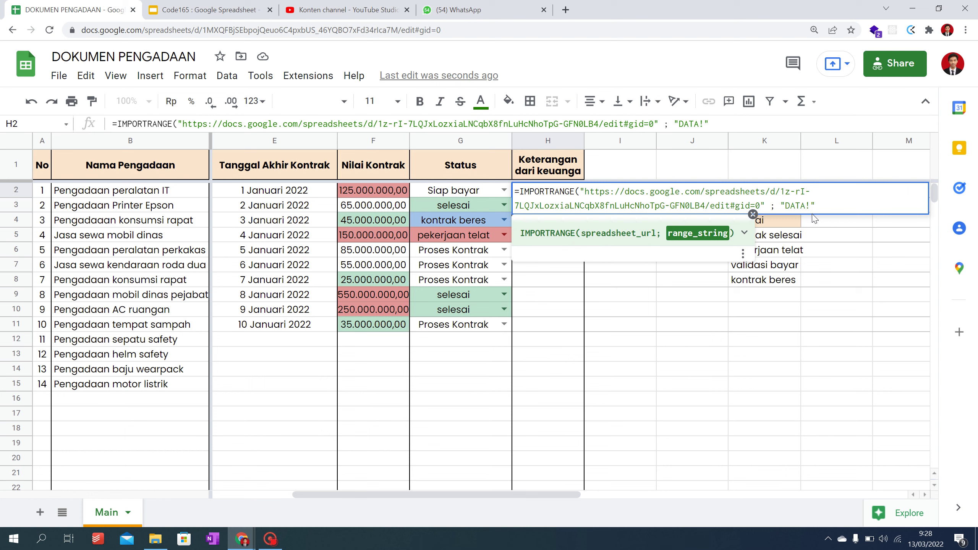
key(alt+Tab)
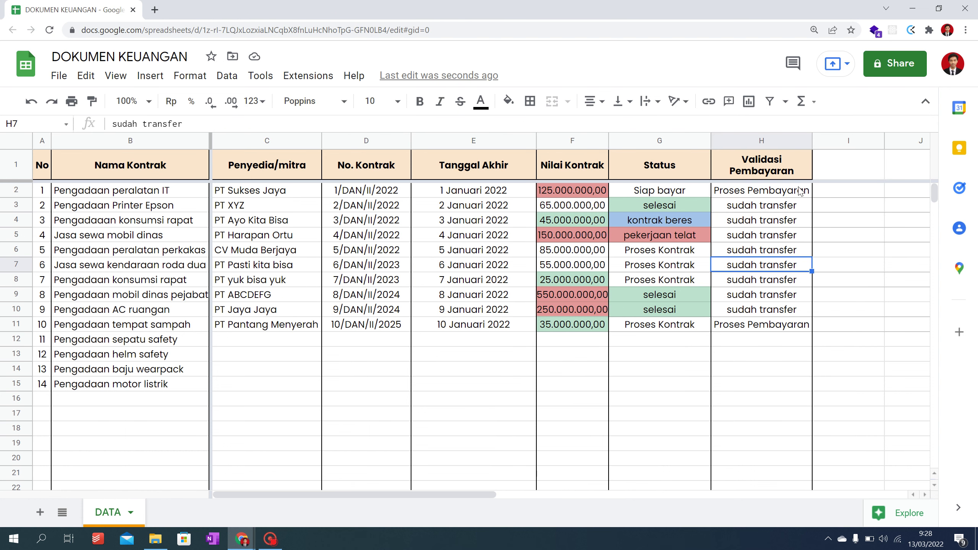
click(800, 191)
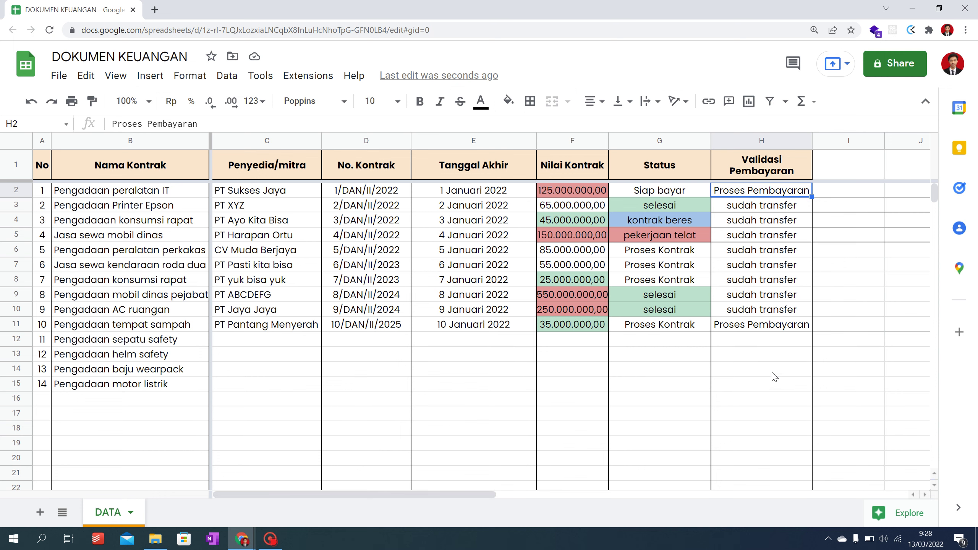
key(alt+Tab)
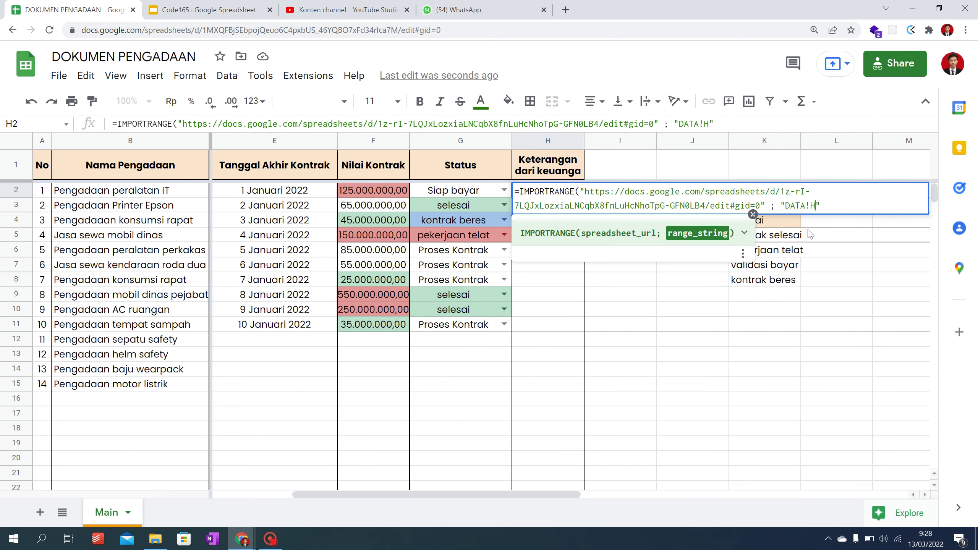
text(2)
text(:H"))
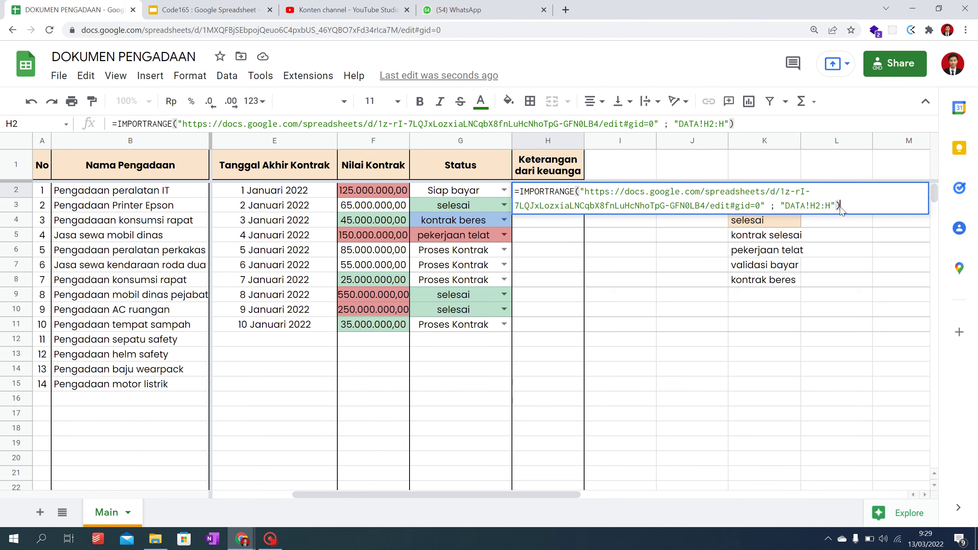
key(Return)
Step: Allow access between the two spreadsheets and widen column H to show the imported statuses
mouse_move(568, 195)
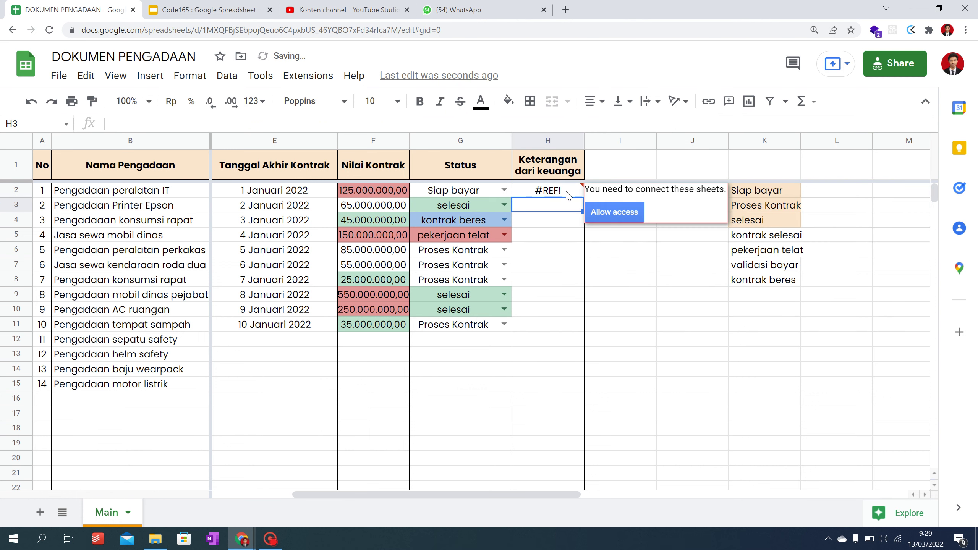
click(614, 215)
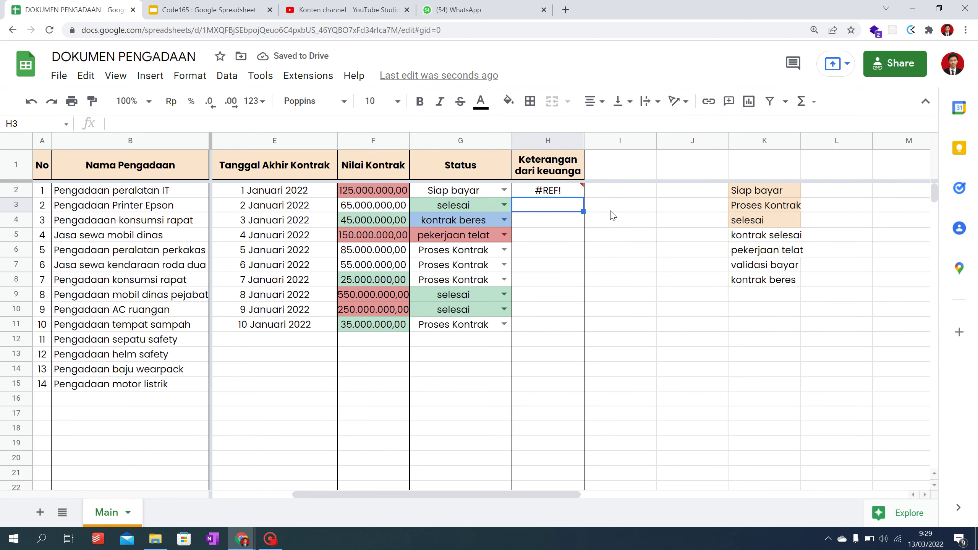
mouse_move(578, 197)
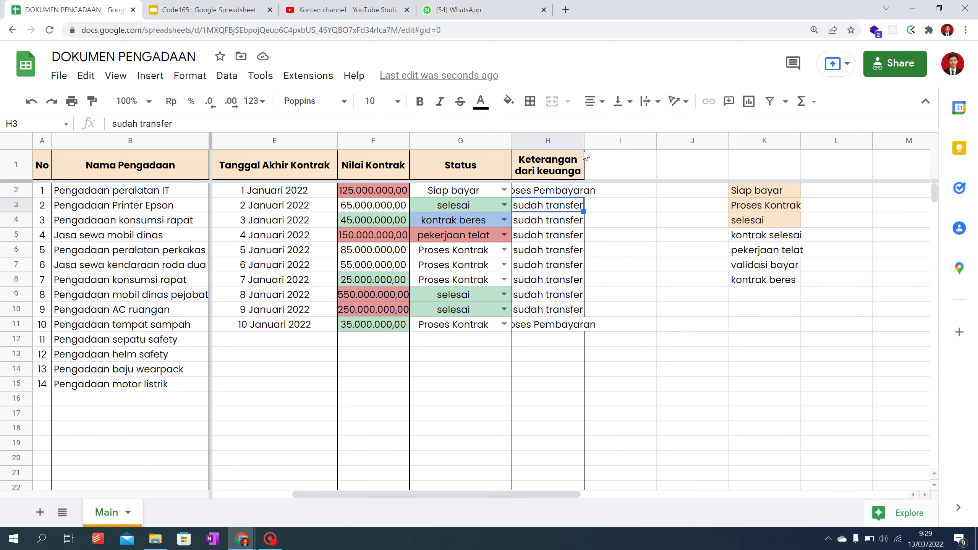
drag(585, 142, 619, 142)
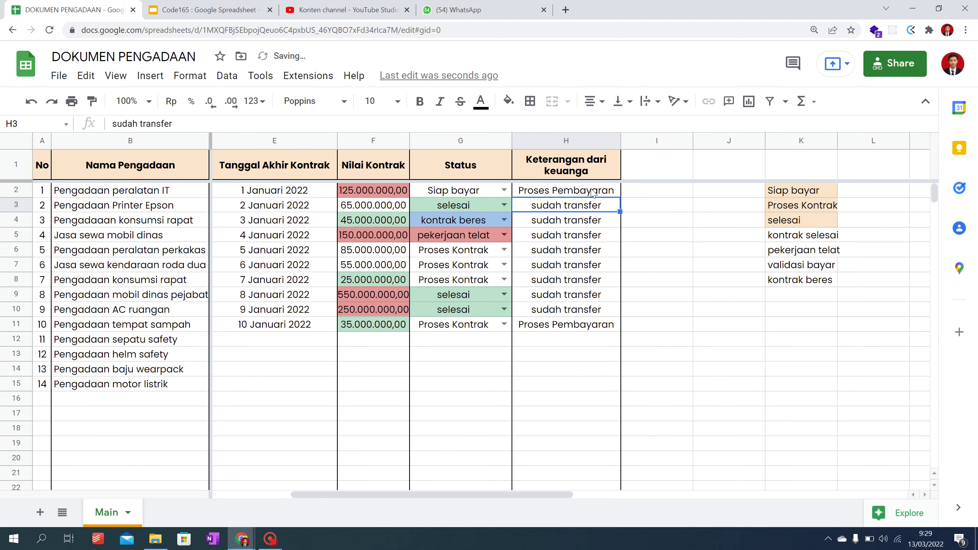
key(alt+Tab)
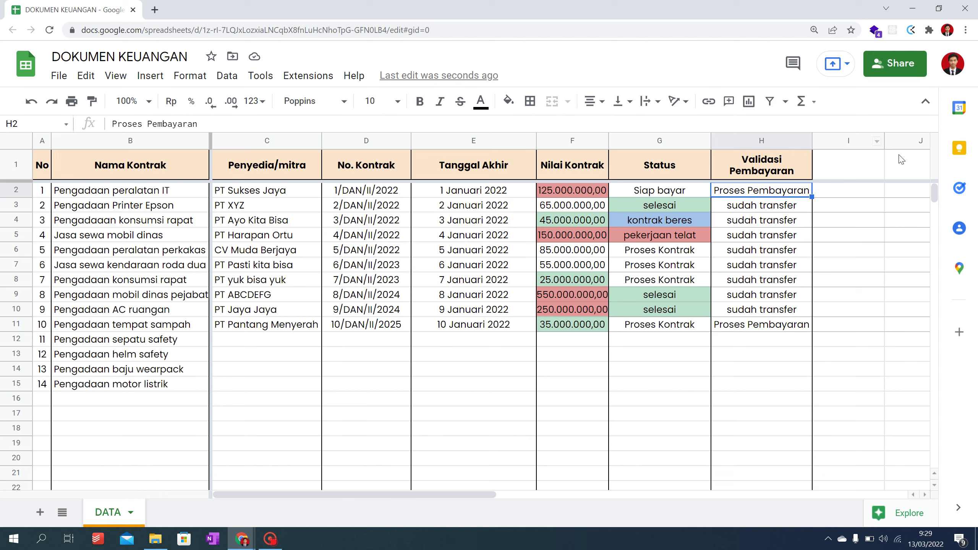
Step: Check DOKUMEN KEUANGAN's sharing settings and inspect the H2 IMPORTRANGE formula
click(896, 66)
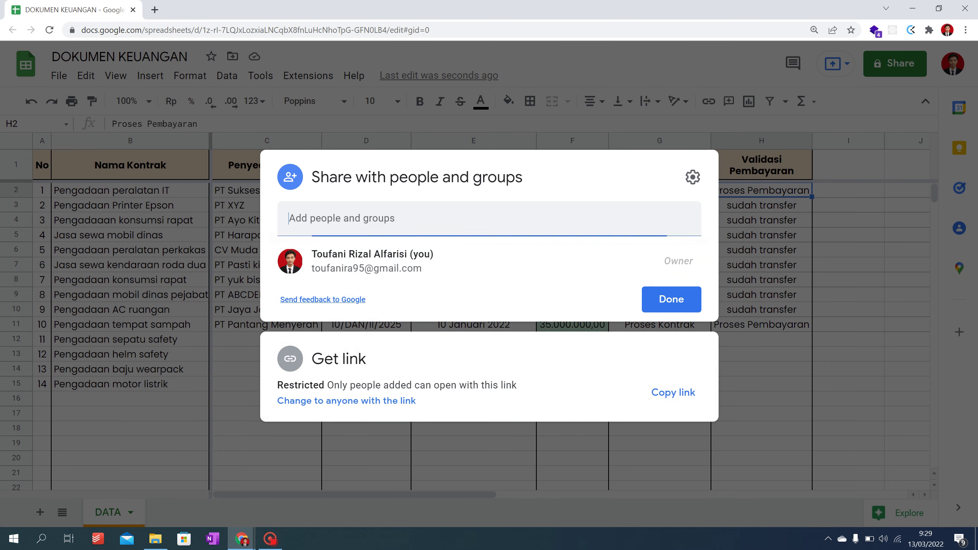
click(851, 339)
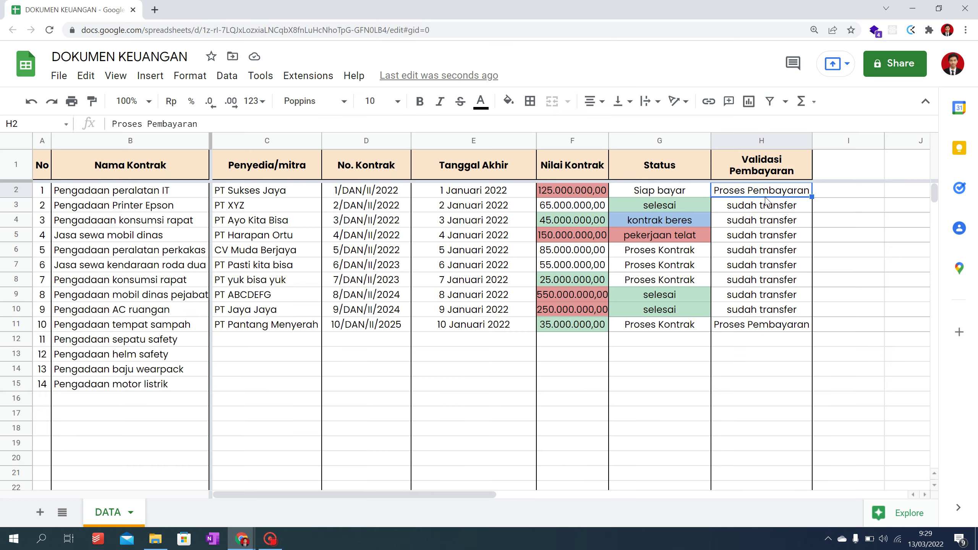
click(883, 70)
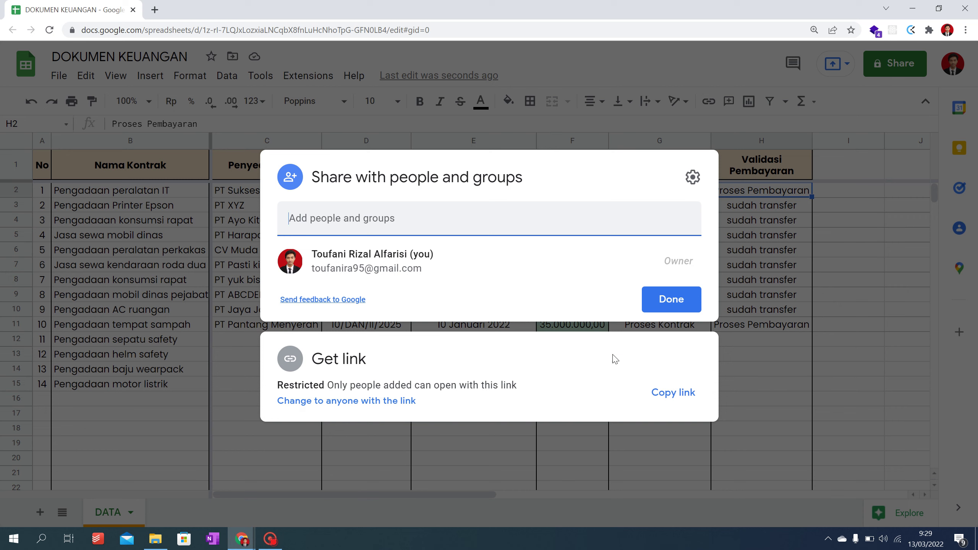
click(820, 340)
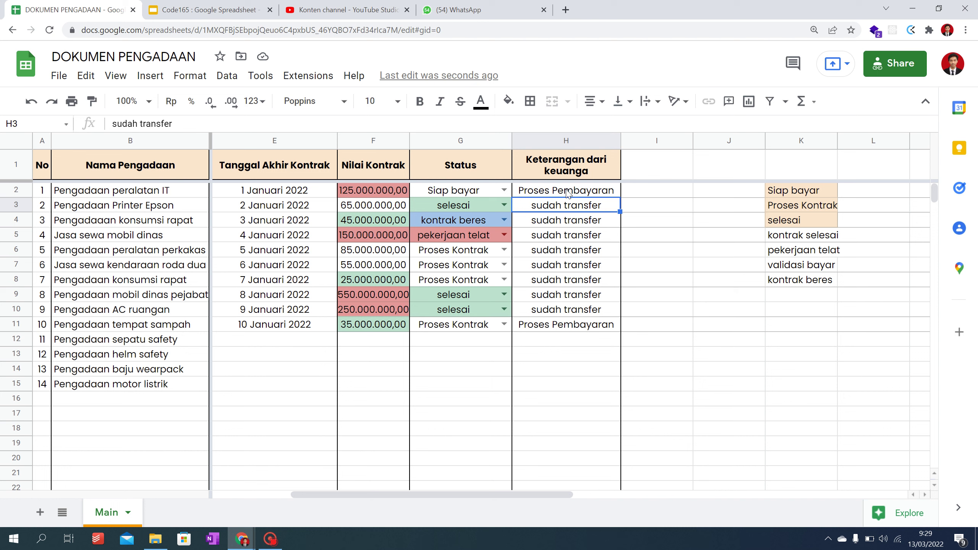
click(573, 192)
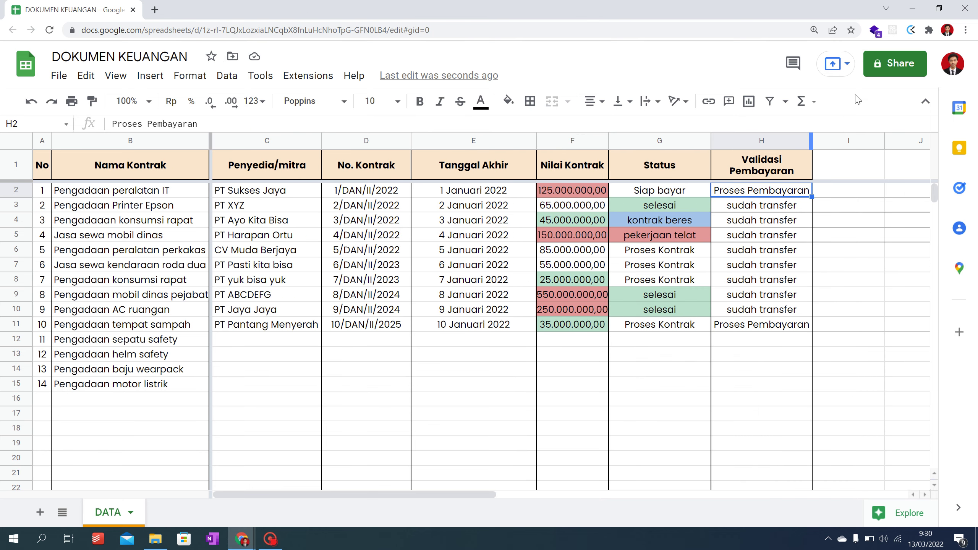
Step: Share DOKUMEN KEUANGAN so anyone with the link has Editor access
click(886, 69)
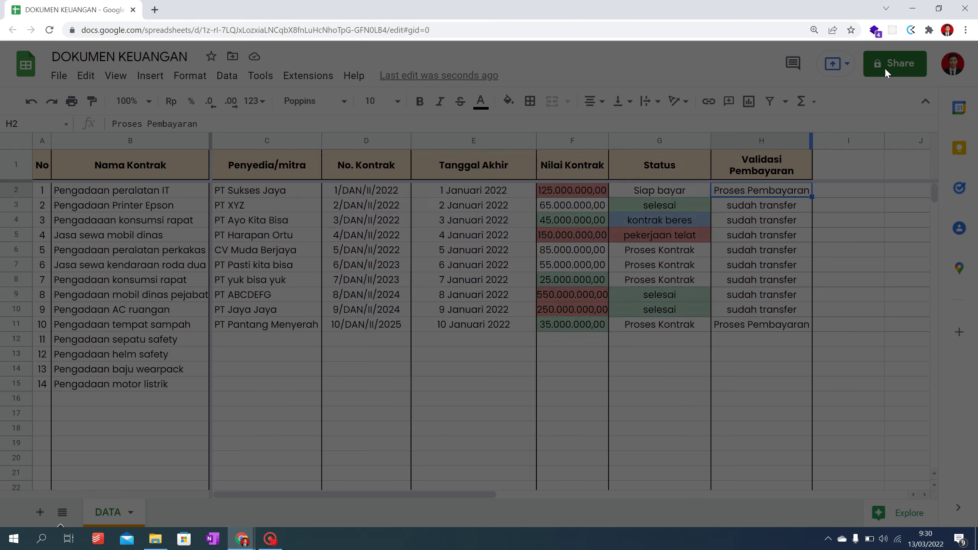
click(341, 403)
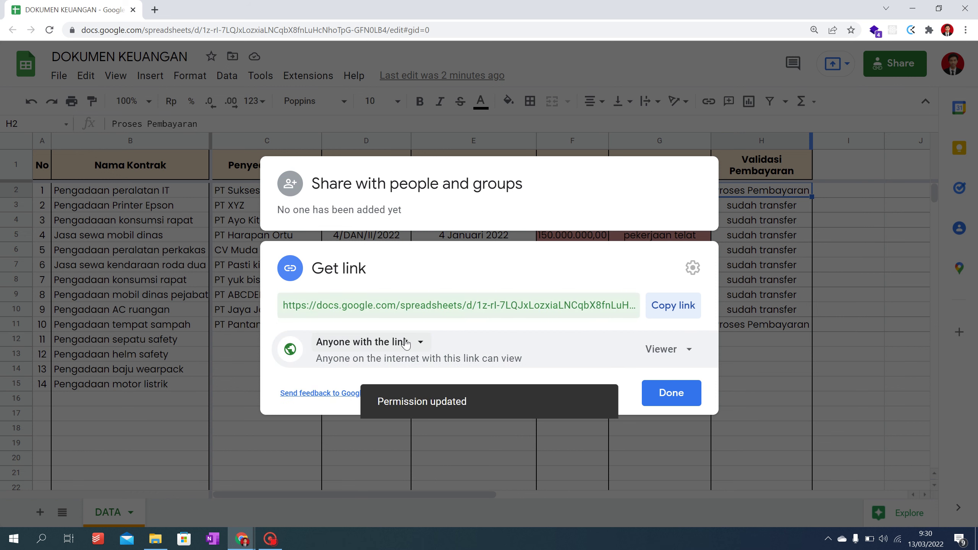
click(670, 354)
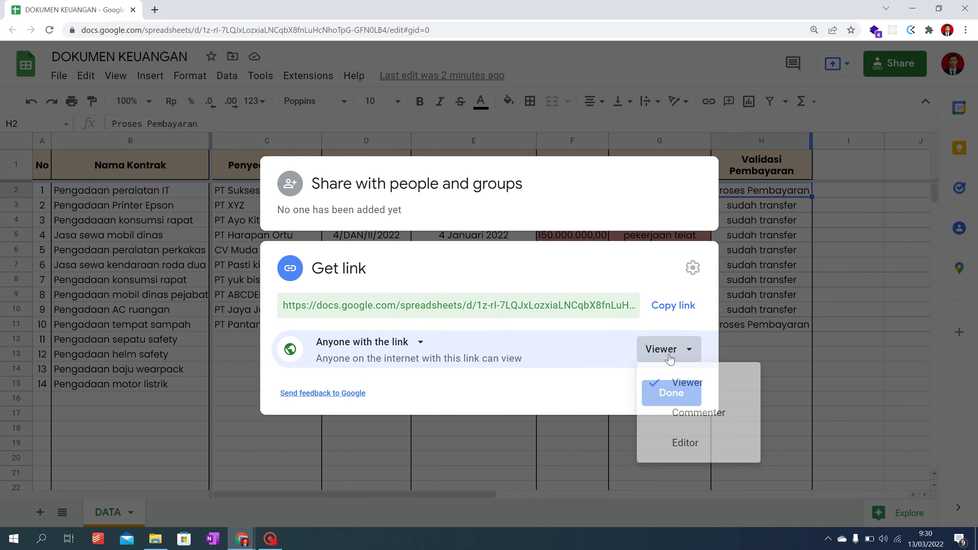
click(707, 454)
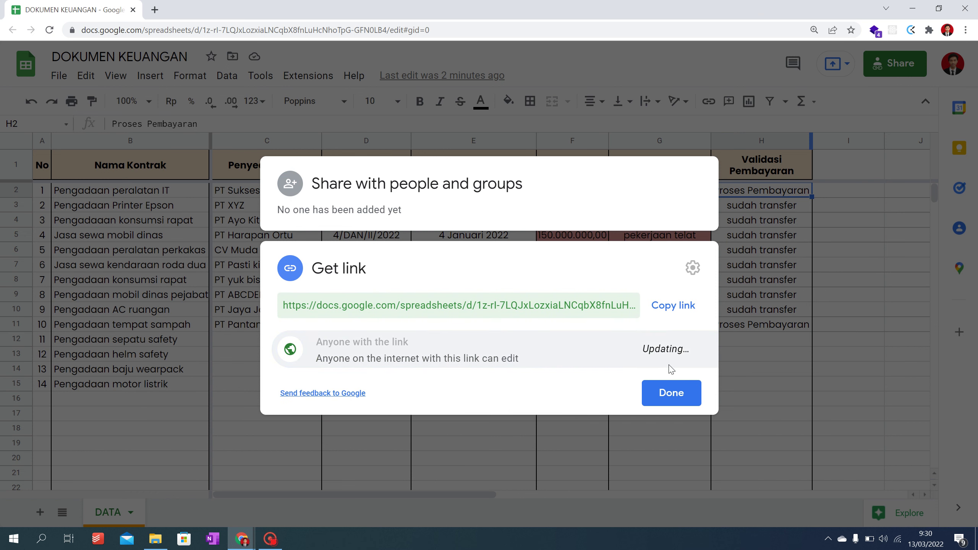
click(697, 397)
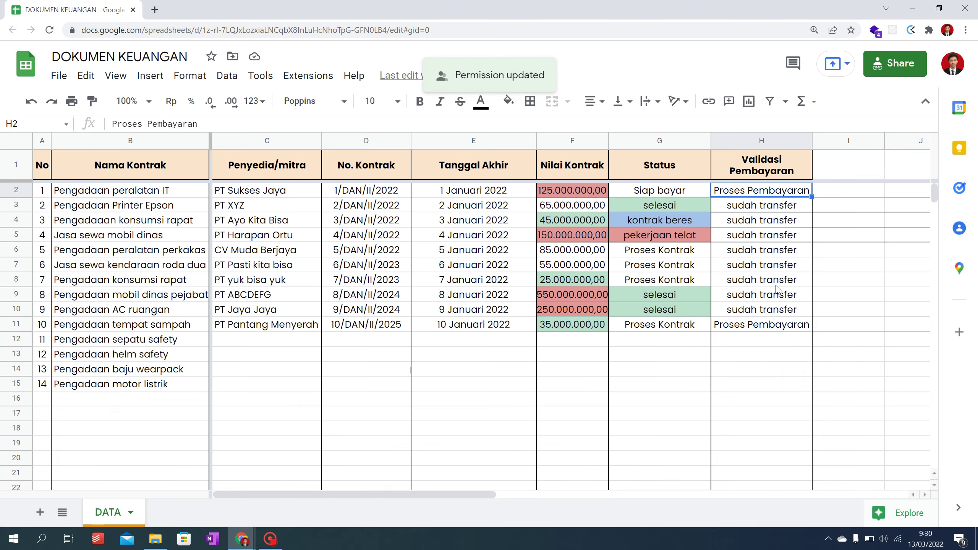
key(alt+Tab)
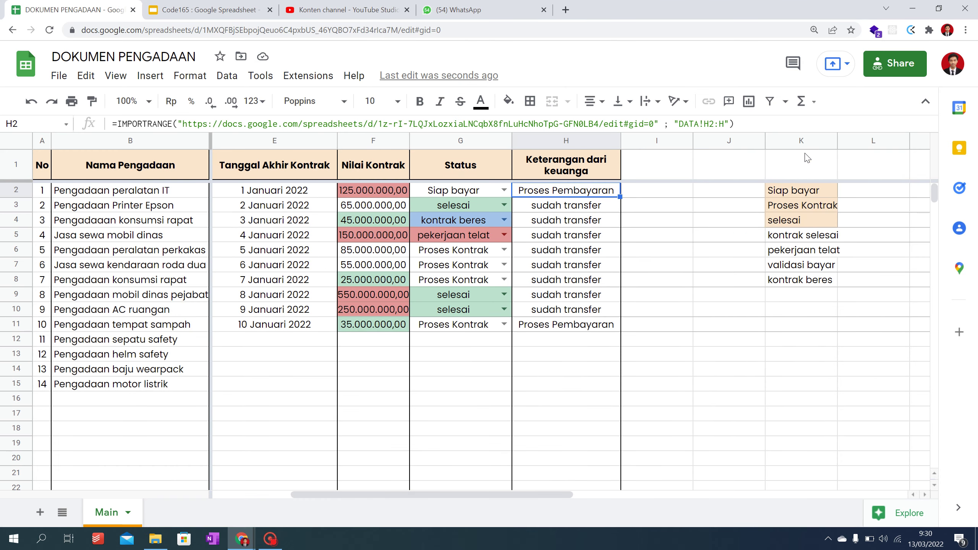
Step: Hide column K, the status option list, in DOKUMEN PENGADAAN, leaving J and L visible
click(807, 144)
right_click(806, 146)
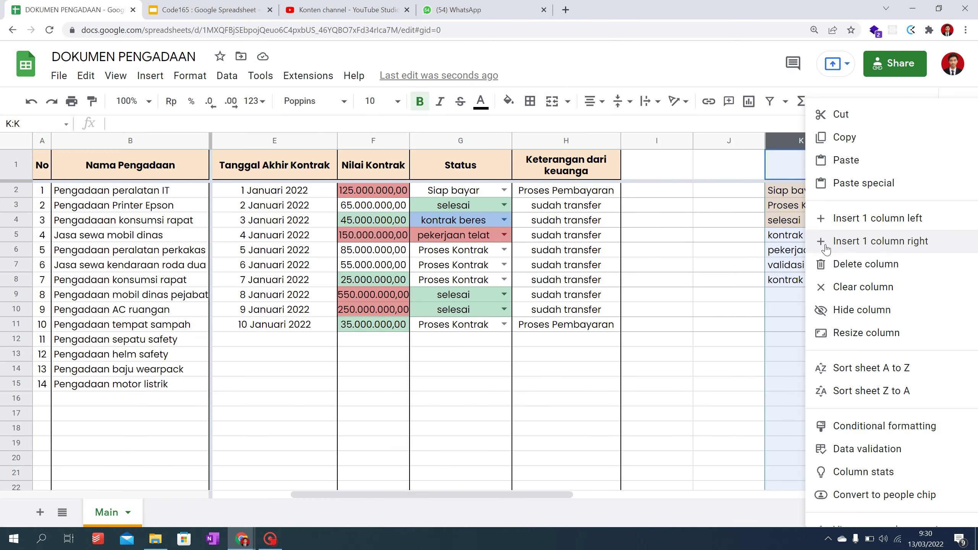
click(857, 309)
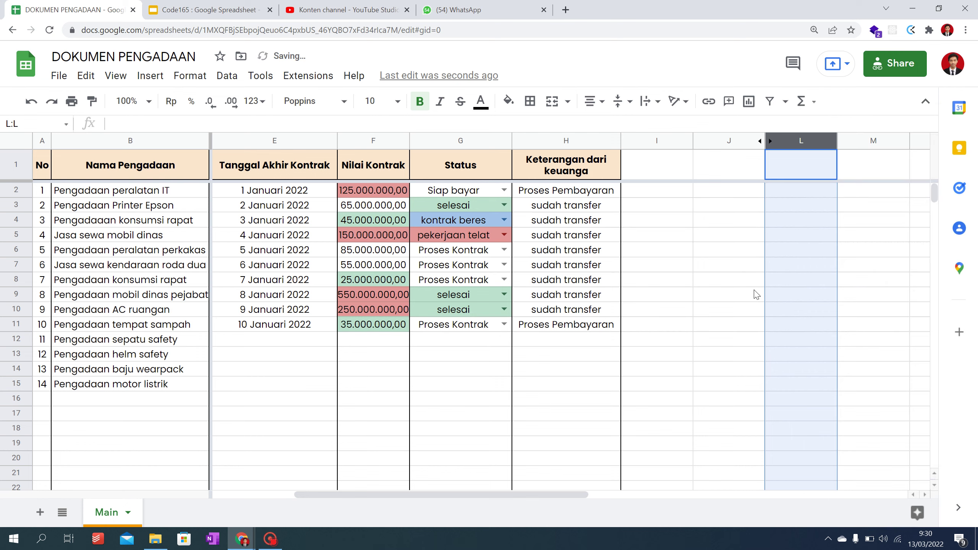
click(639, 255)
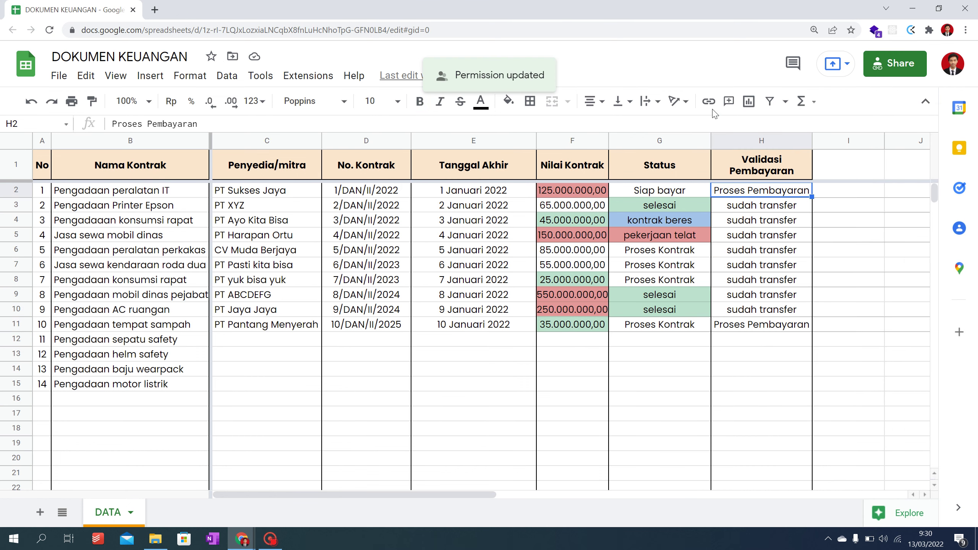
key(alt+Tab)
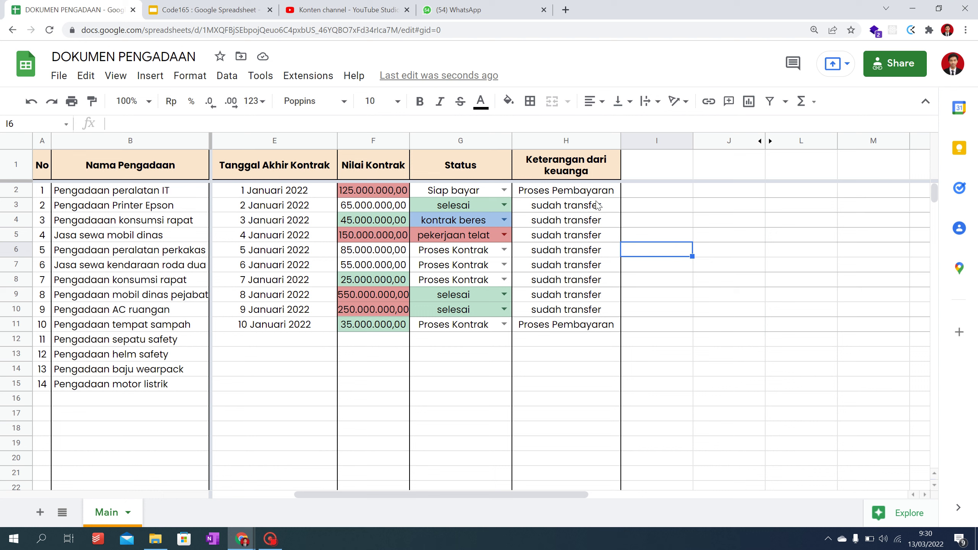
Step: Enter the test text 'SDFSDF' in H12 to trigger the #REF! spill error in the import
click(572, 300)
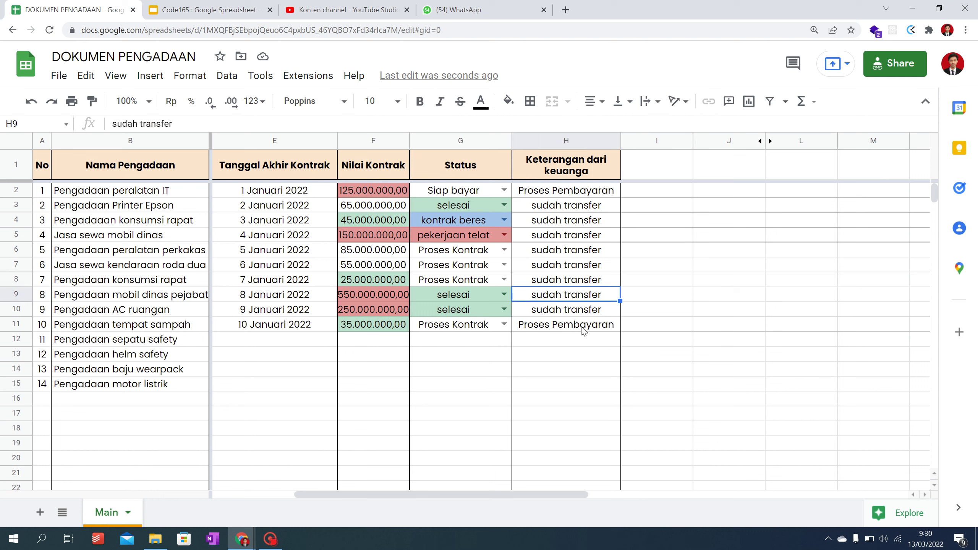
click(581, 345)
text(SDFSDF)
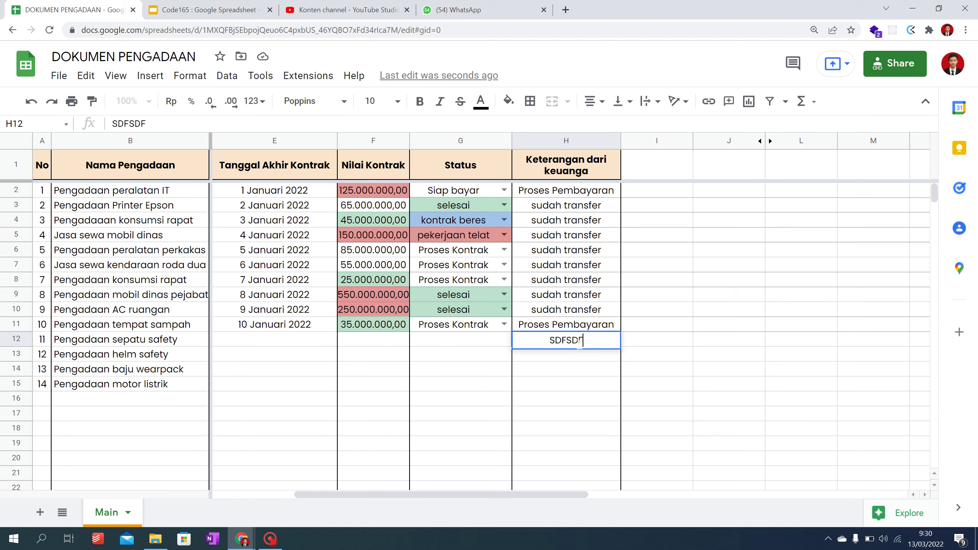
key(Return)
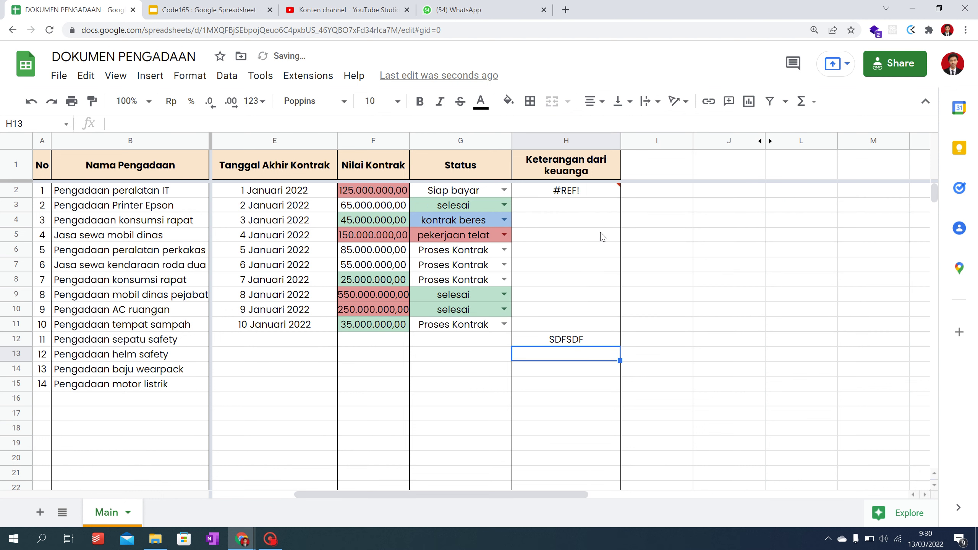
Step: Delete the test text from H12 so the IMPORTRANGE results expand again
mouse_move(565, 194)
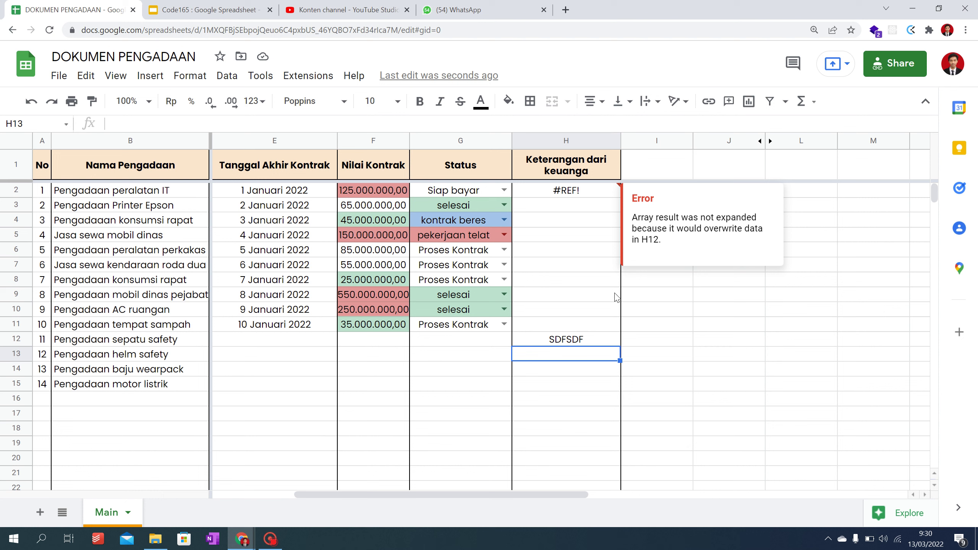
click(581, 343)
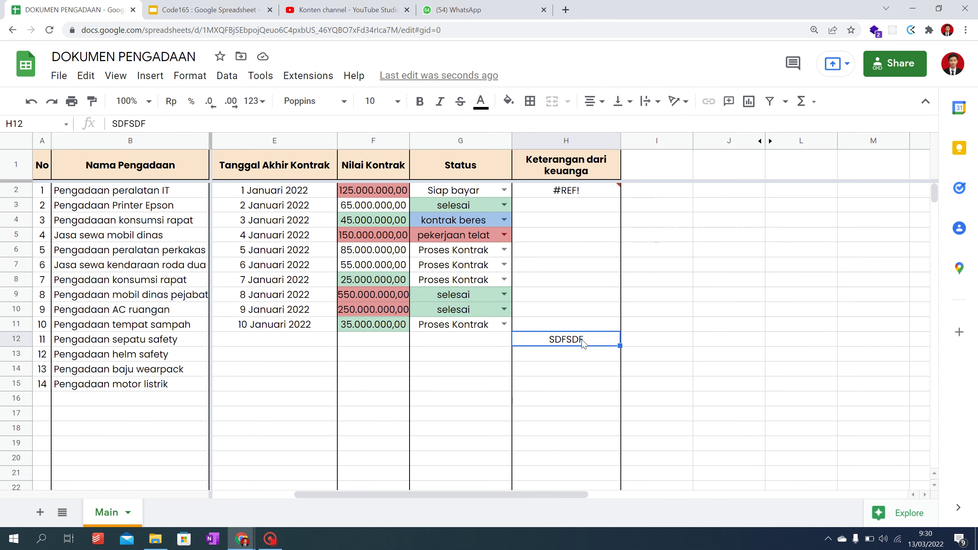
key(Delete)
scroll(591, 382, down, 20)
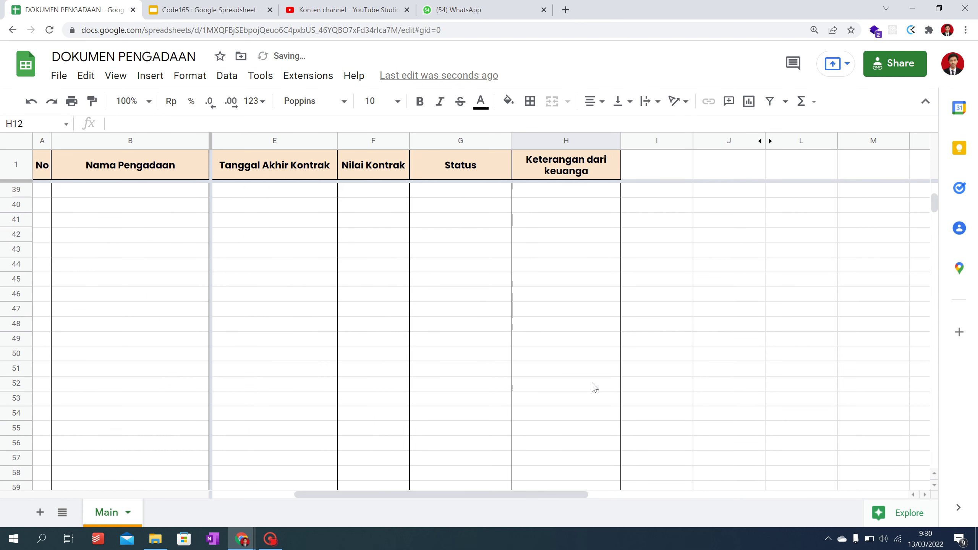
click(574, 344)
scroll(576, 349, up, 20)
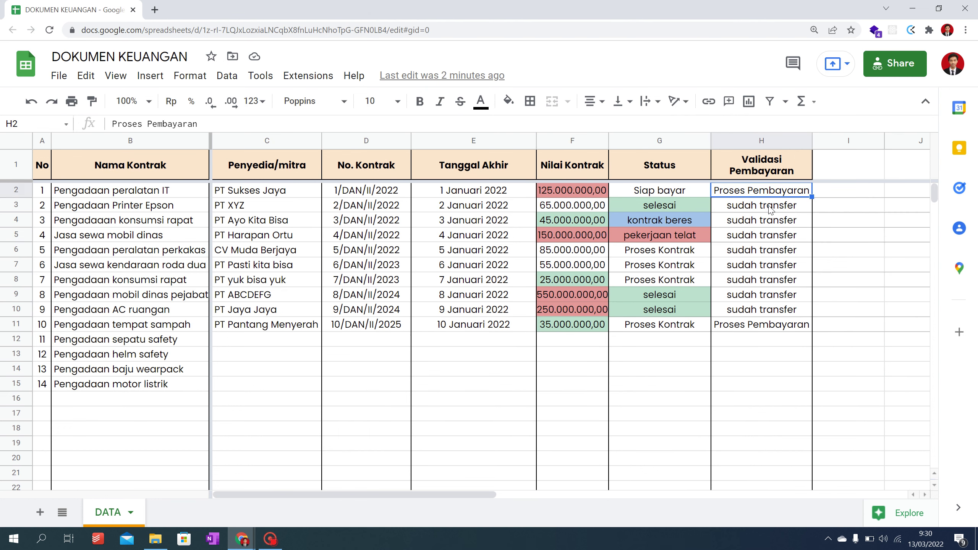
Step: Copy 'sudah transfer' from H3 into H2 and H11, then check DOKUMEN PENGADAAN's import
click(771, 210)
key(ctrl+c)
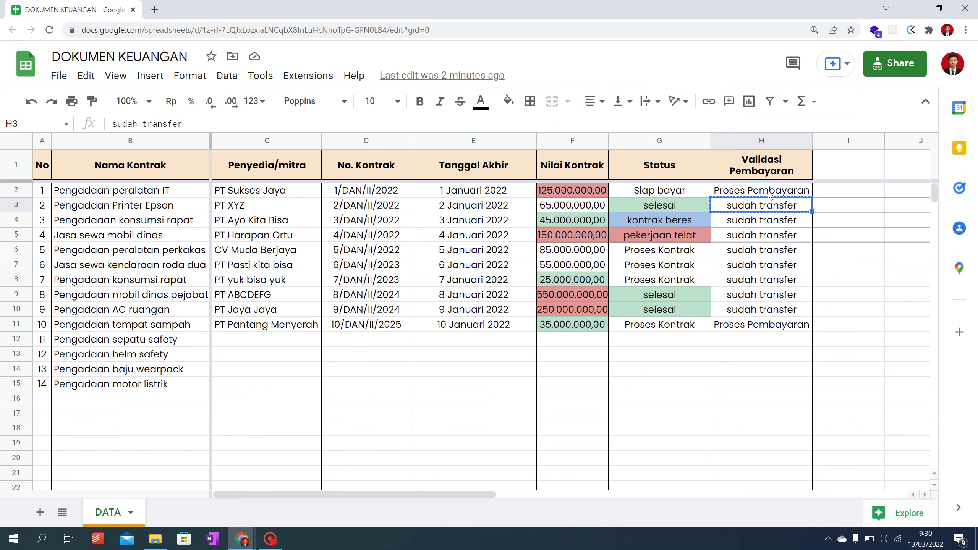
click(770, 195)
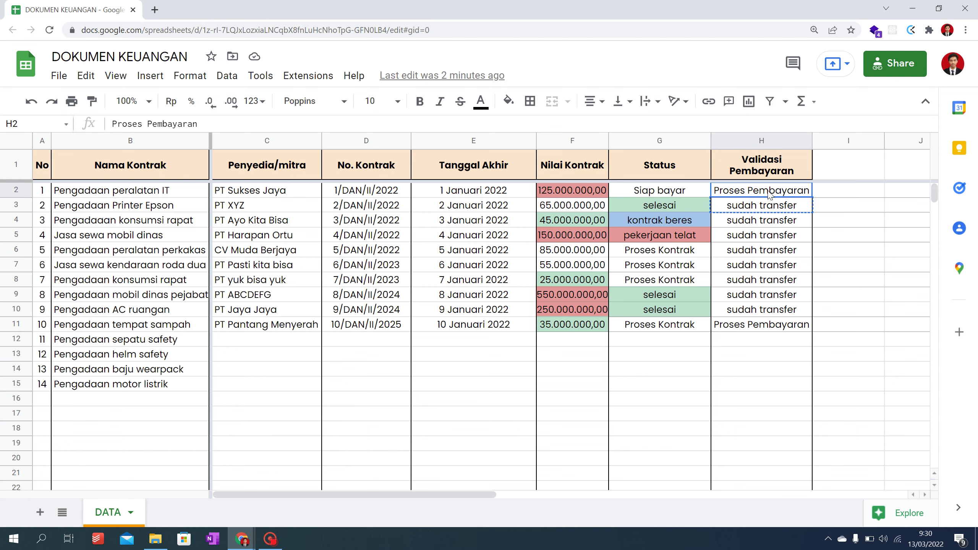
key(ctrl+v)
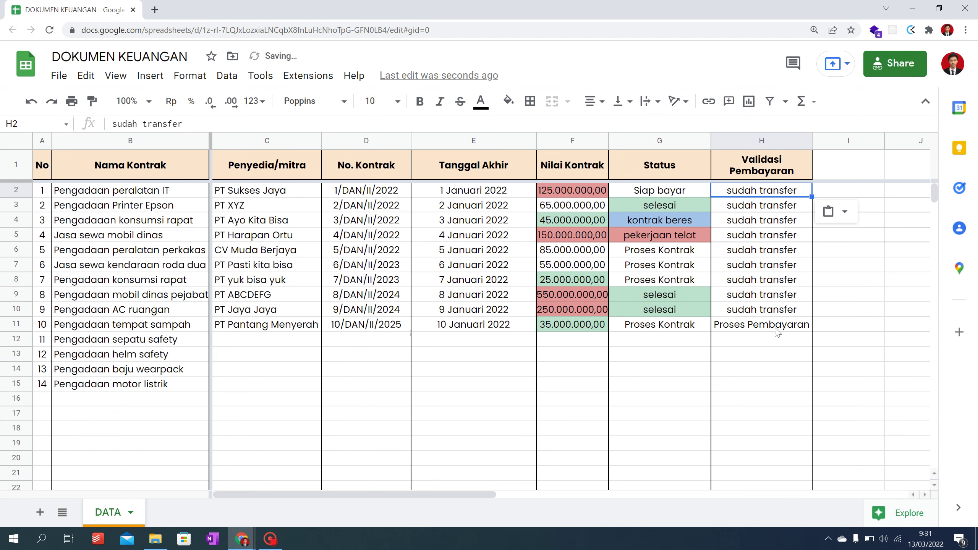
click(778, 326)
key(ctrl+v)
key(alt+Tab)
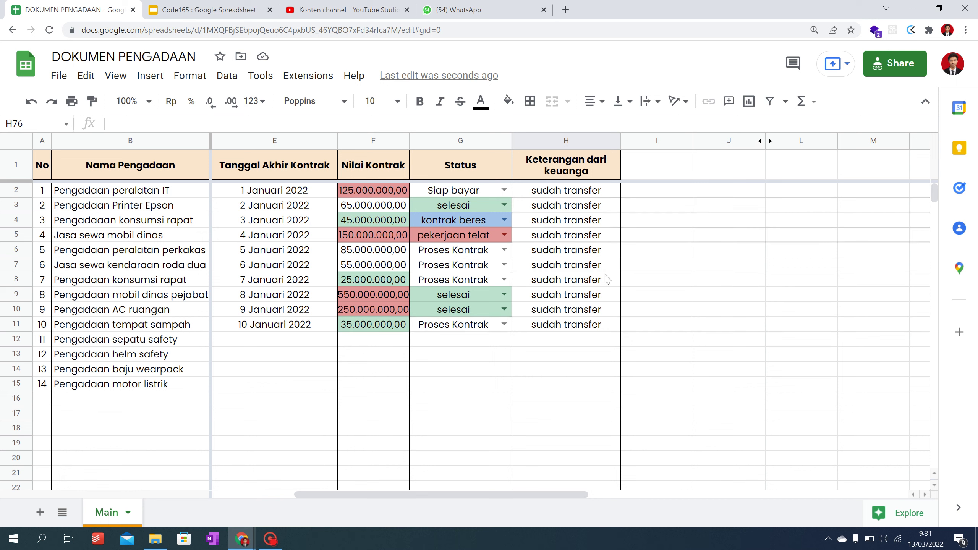
key(alt)
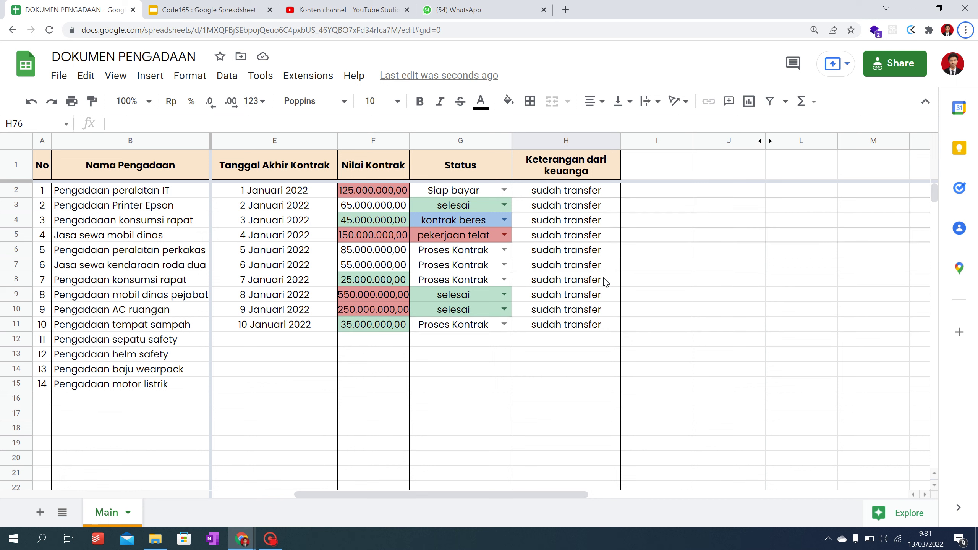